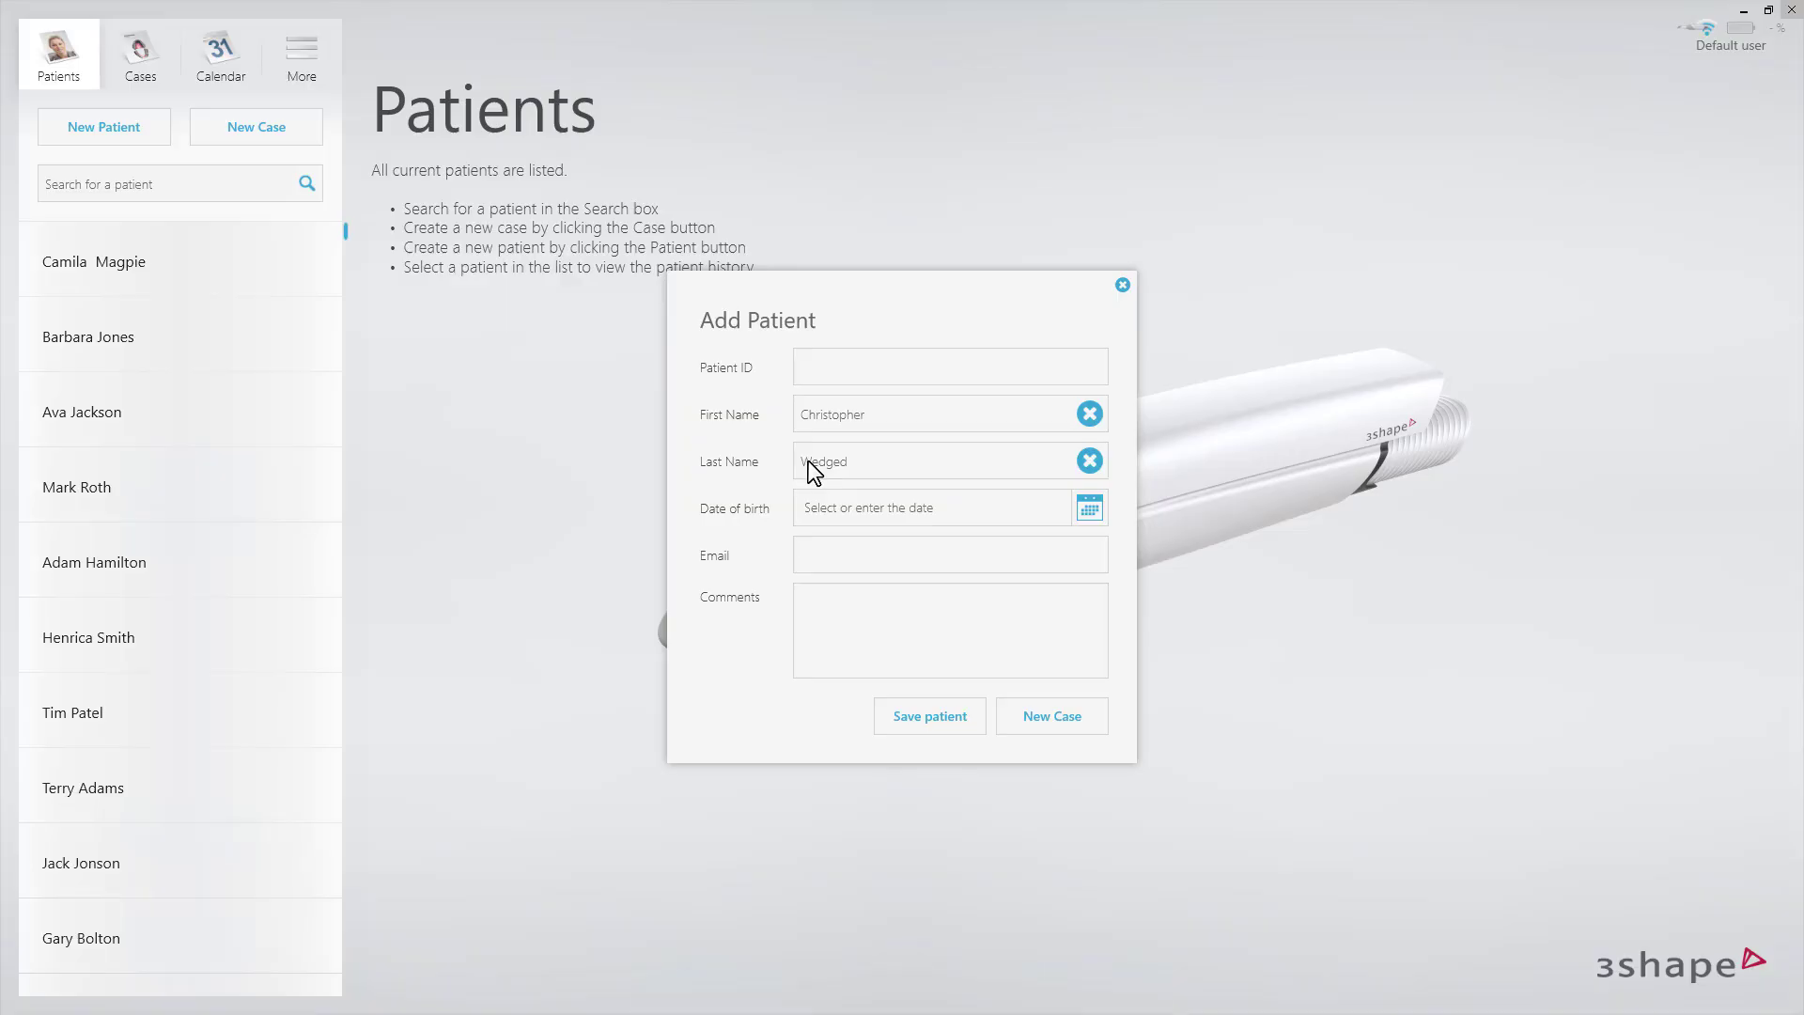
Create a new case for the entered patient, set In-house as the default connection, and send the case to In-house.
{"action": "left_click", "coordinate": [1055, 707]}
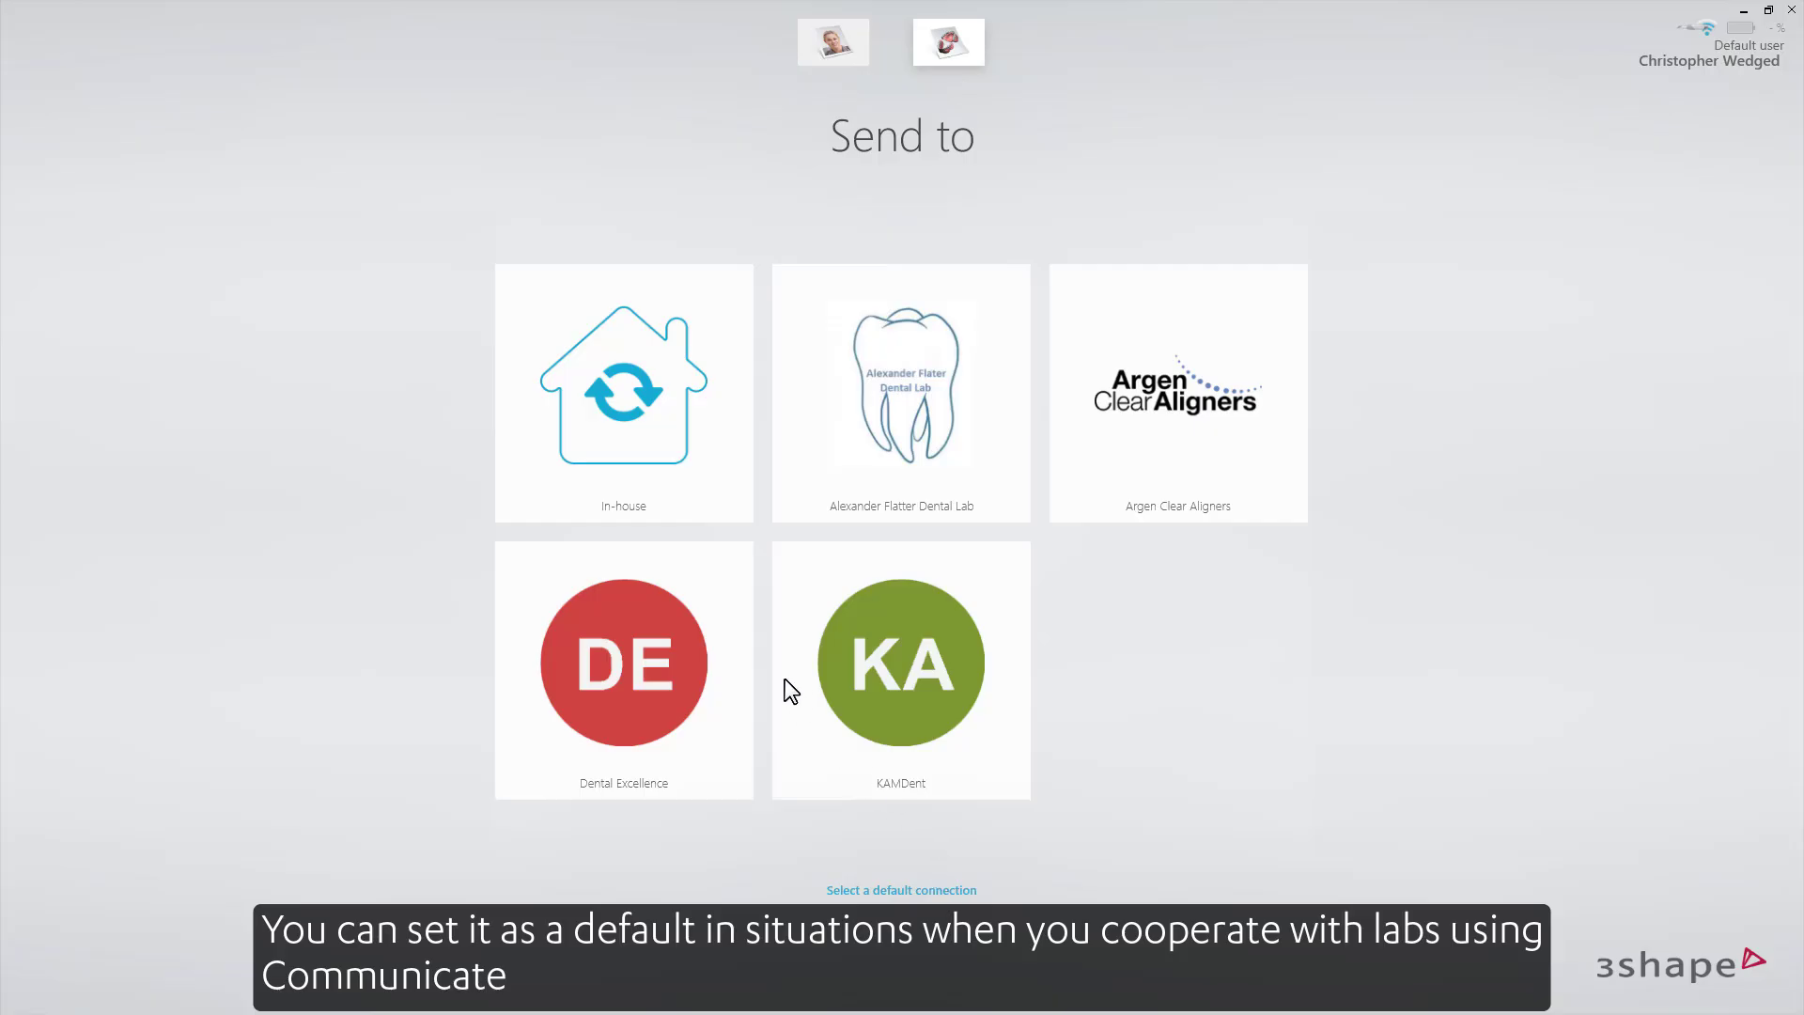
{"action": "left_click", "coordinate": [676, 487]}
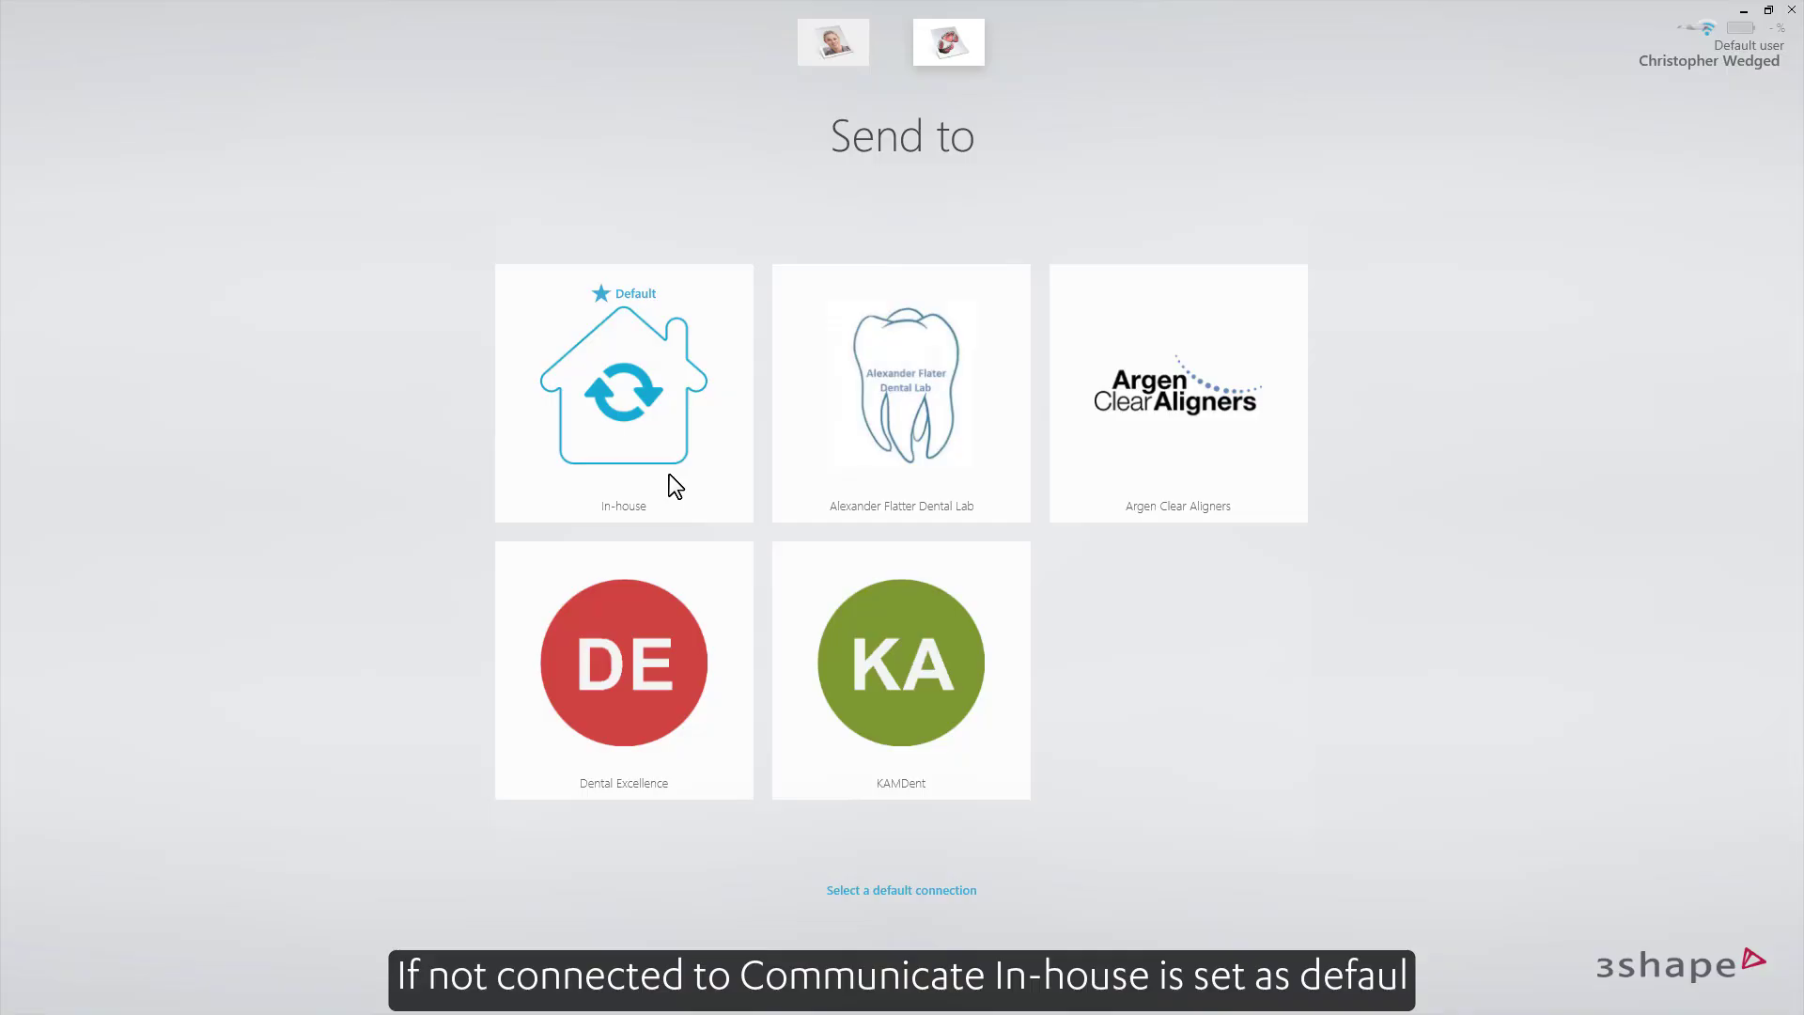
{"action": "left_click", "coordinate": [670, 475]}
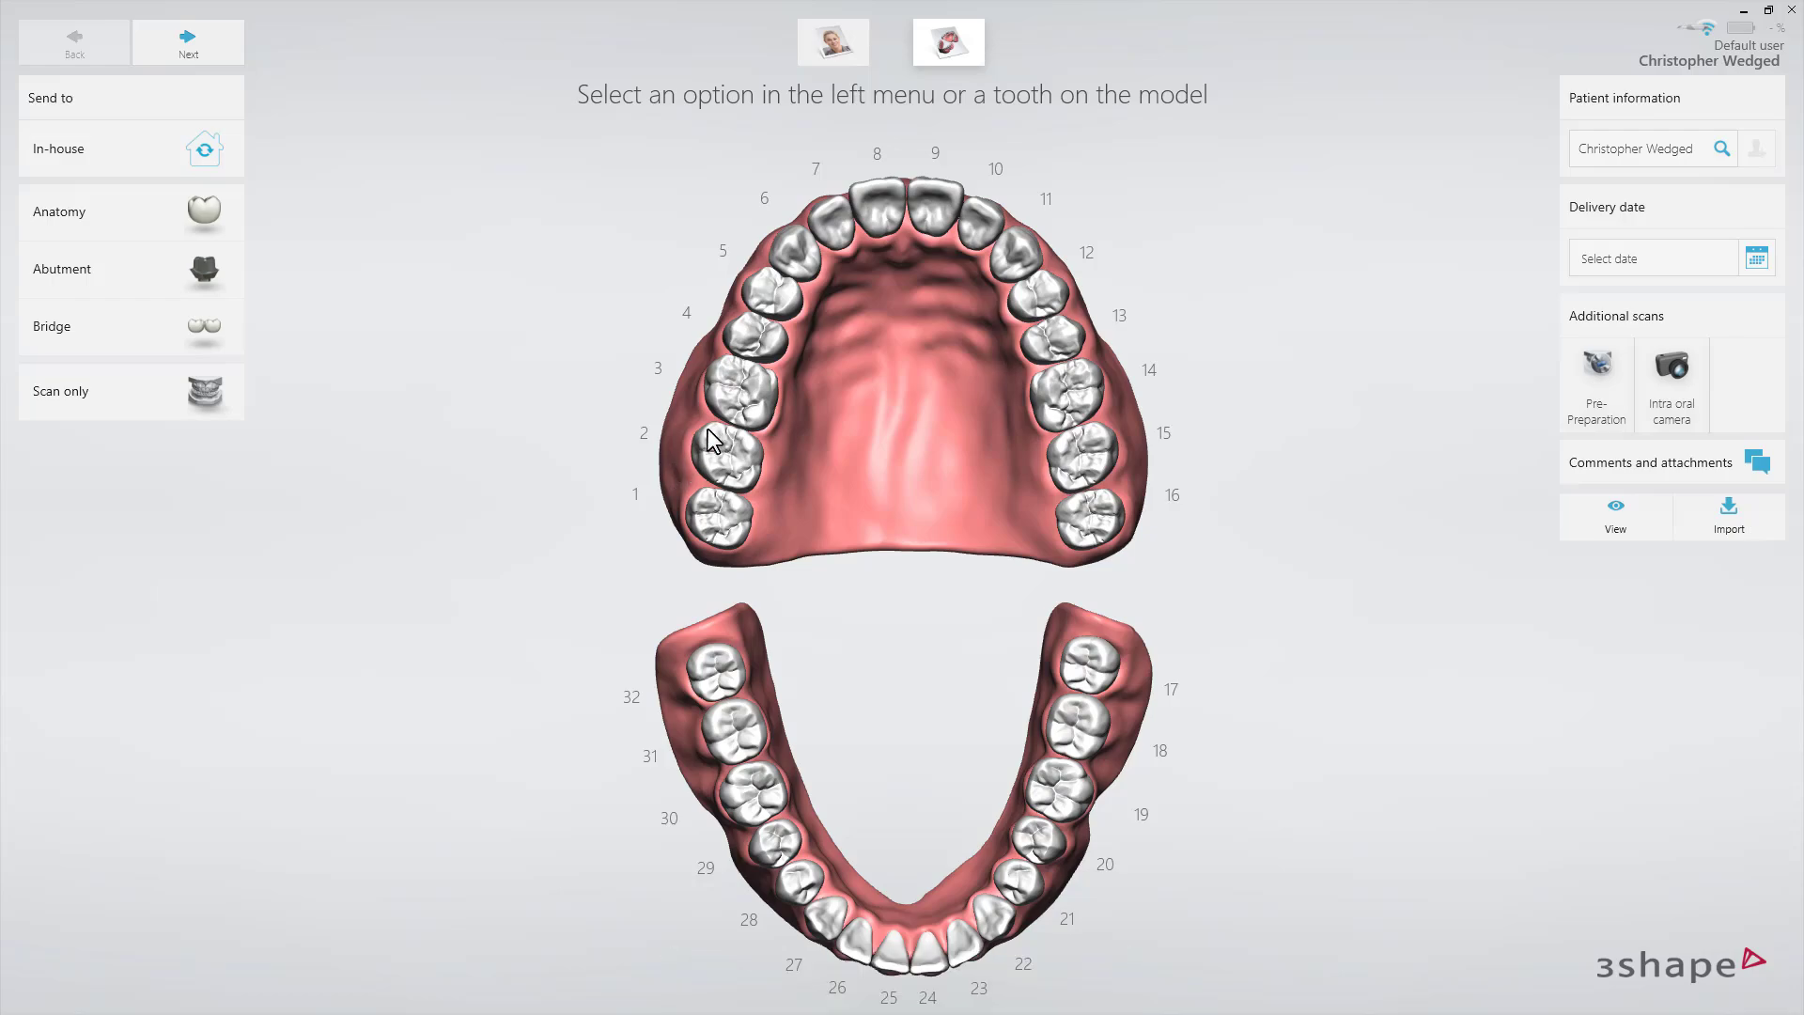
Define a crown on tooth 3 in e.max CAD LT with shade A4.
{"action": "left_click", "coordinate": [726, 410]}
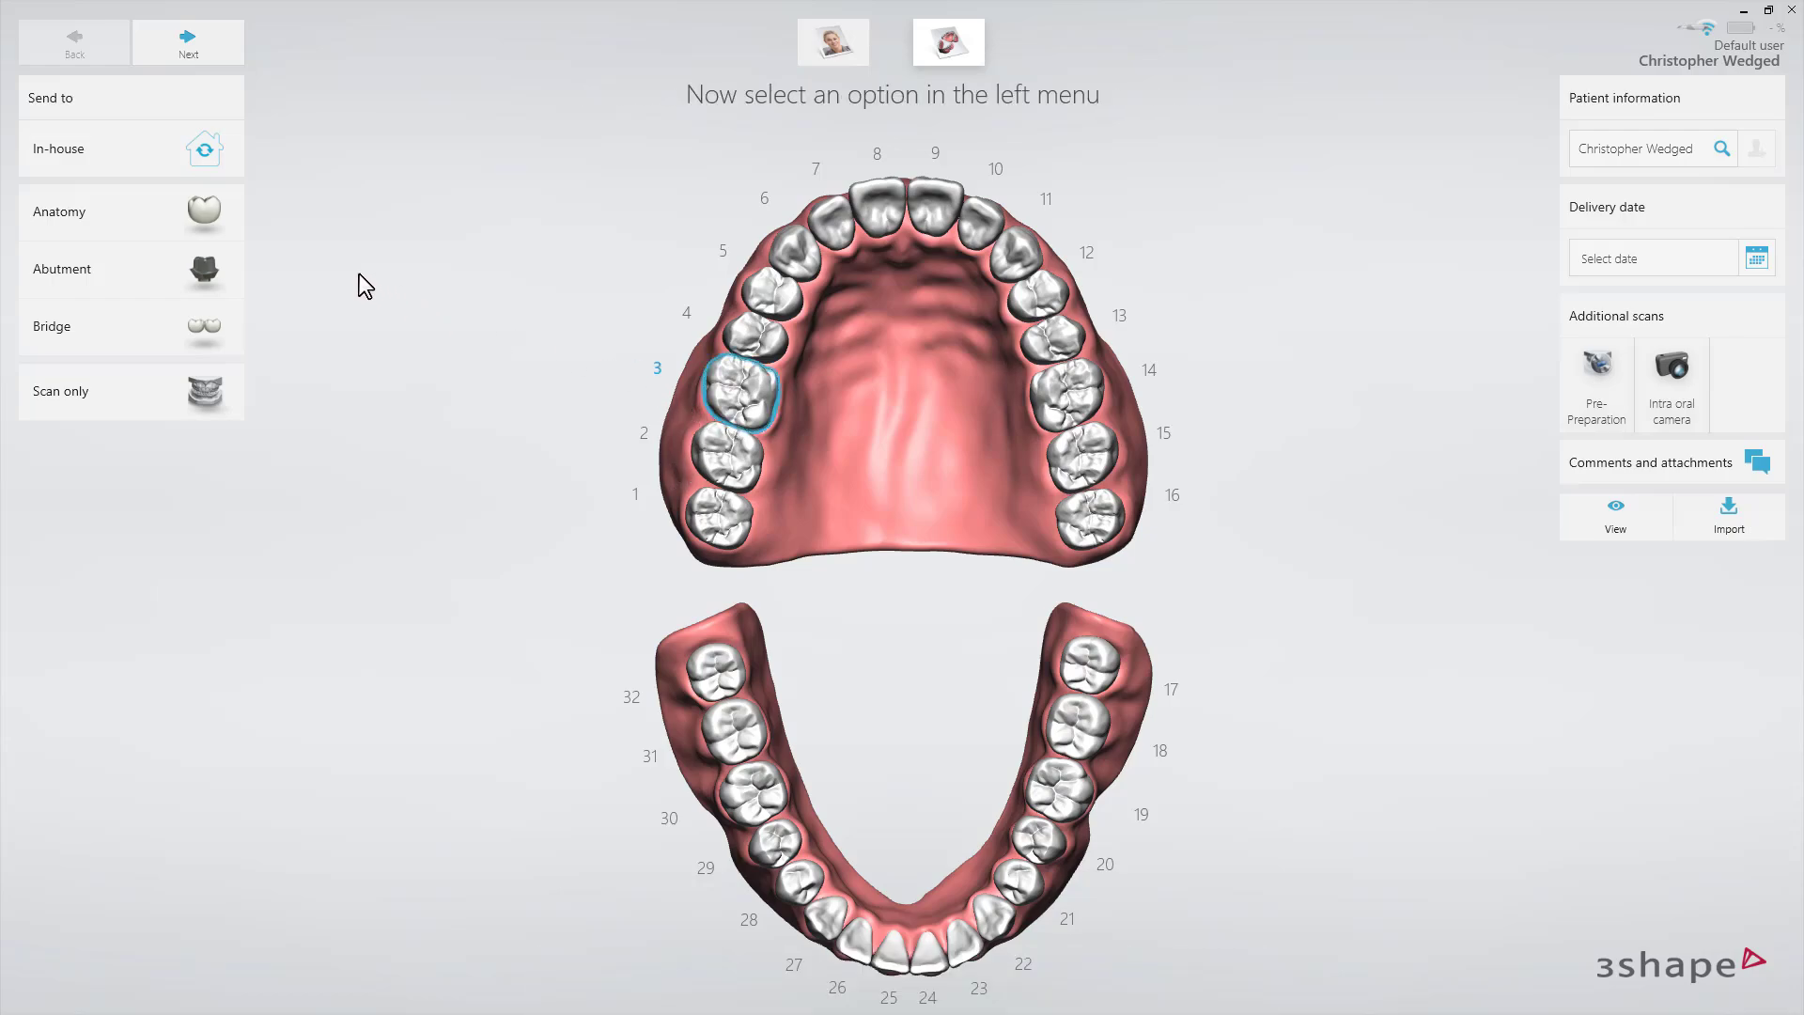
{"action": "left_click", "coordinate": [241, 225]}
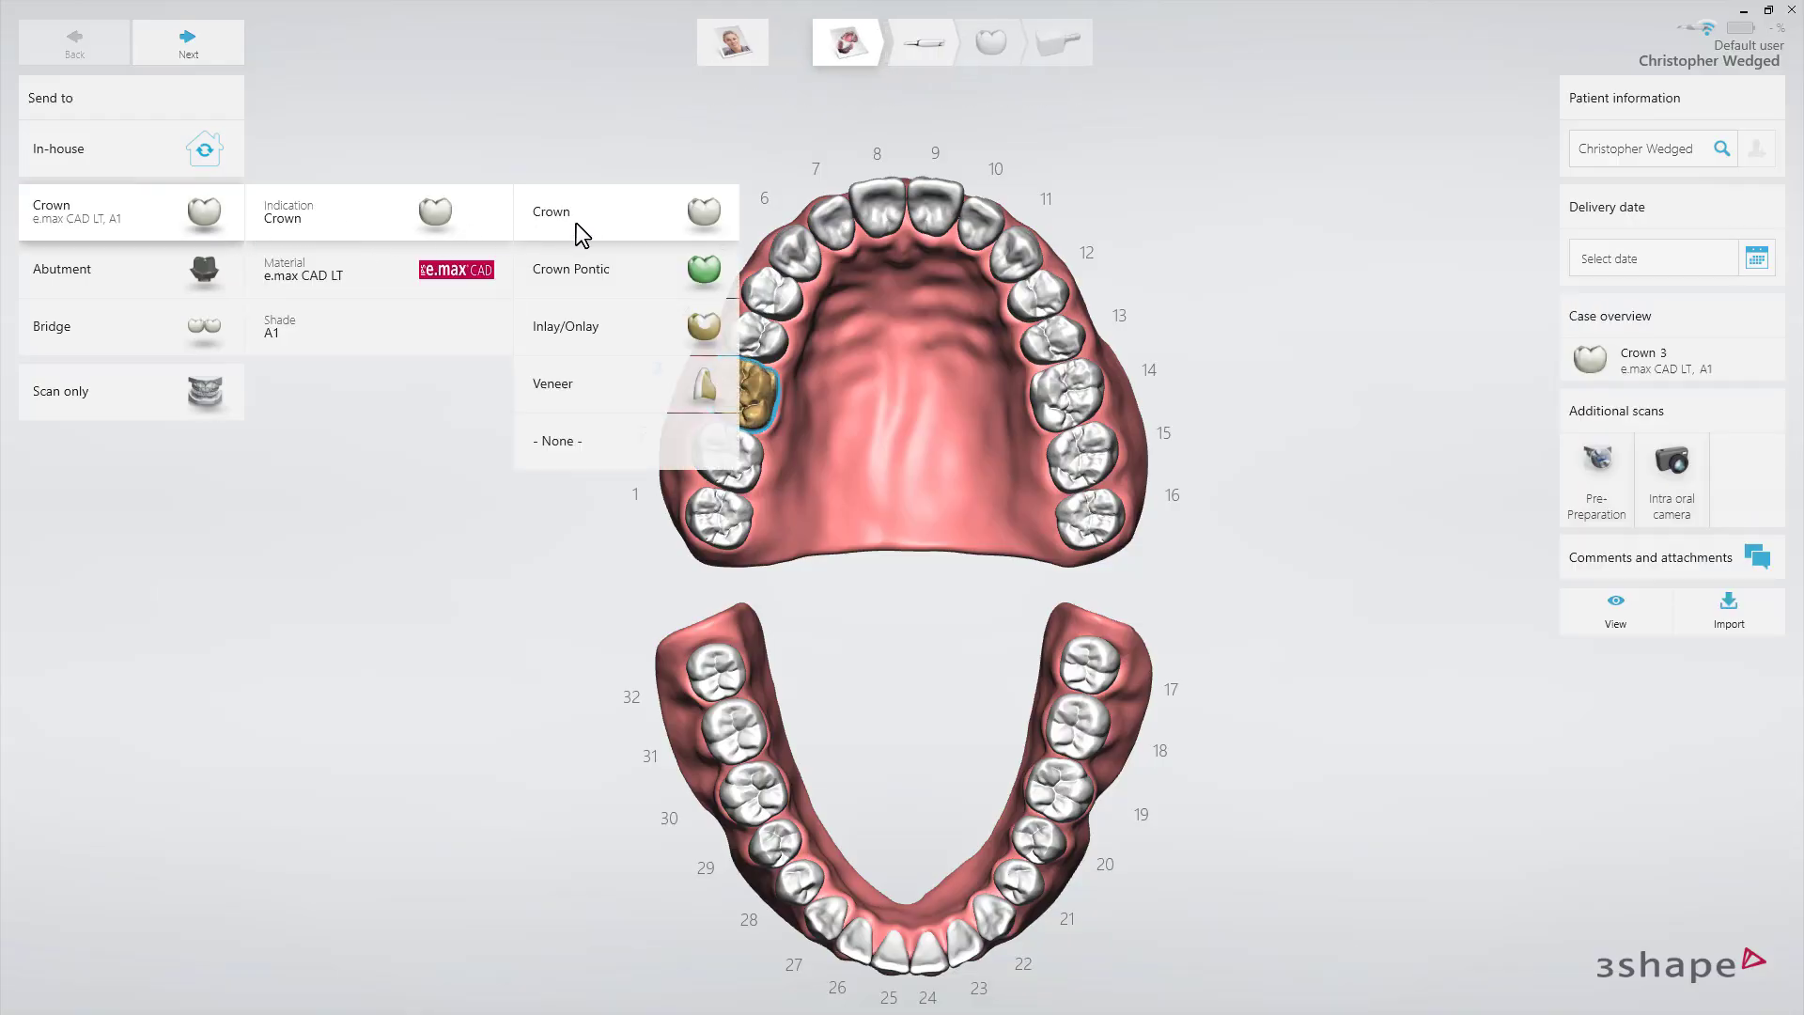
{"action": "left_click", "coordinate": [445, 273]}
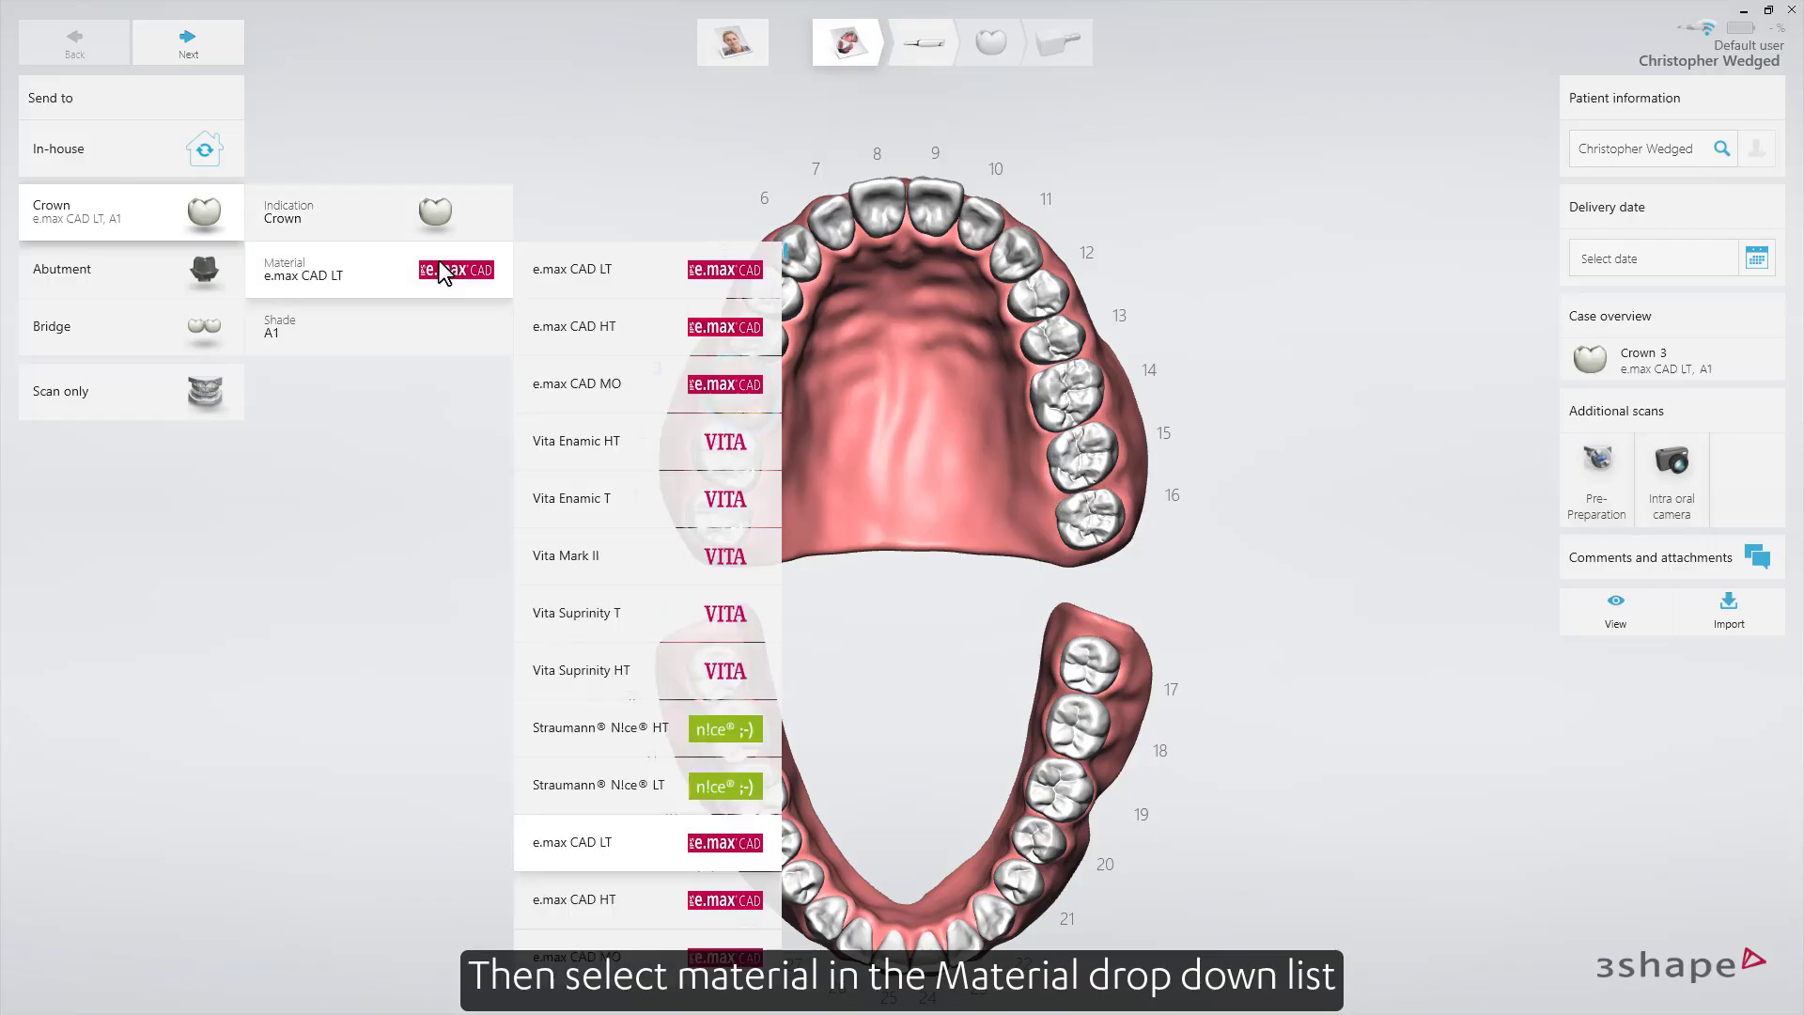
{"action": "left_click", "coordinate": [555, 278]}
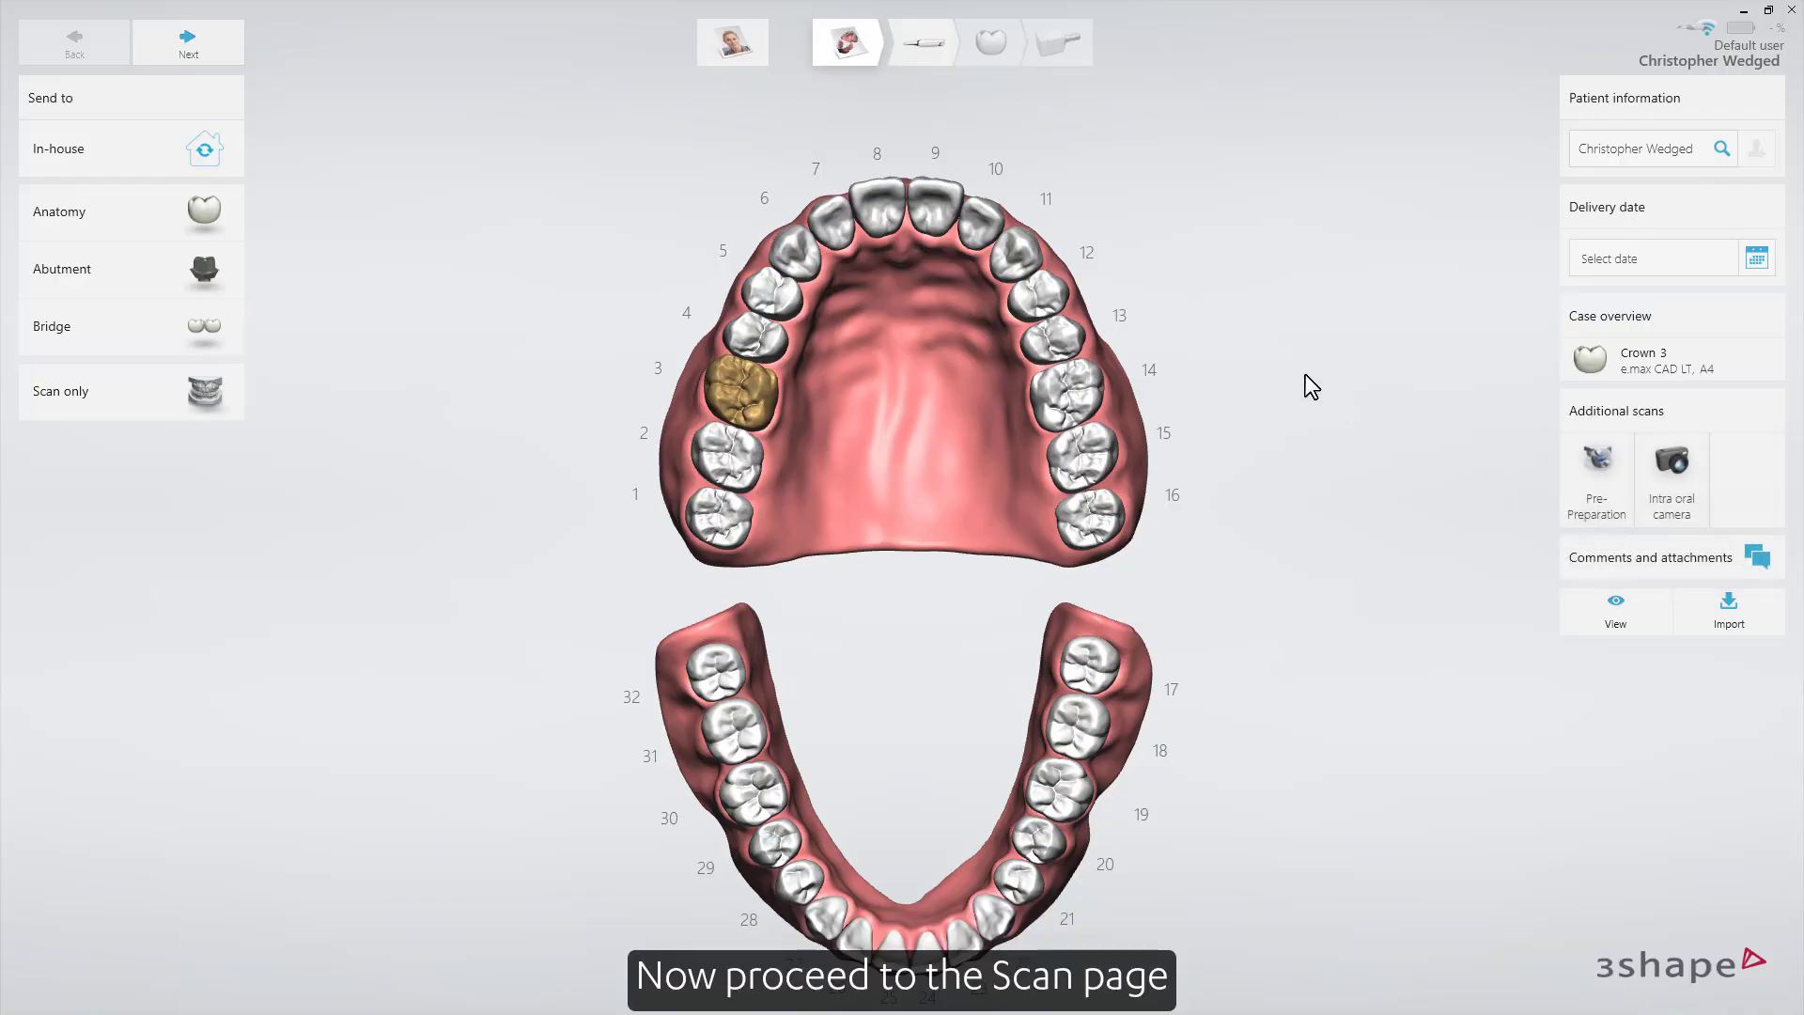
Scan the lower and upper arches and mark the prepared molar in the upper scan as tooth 3.
{"action": "left_click", "coordinate": [909, 53]}
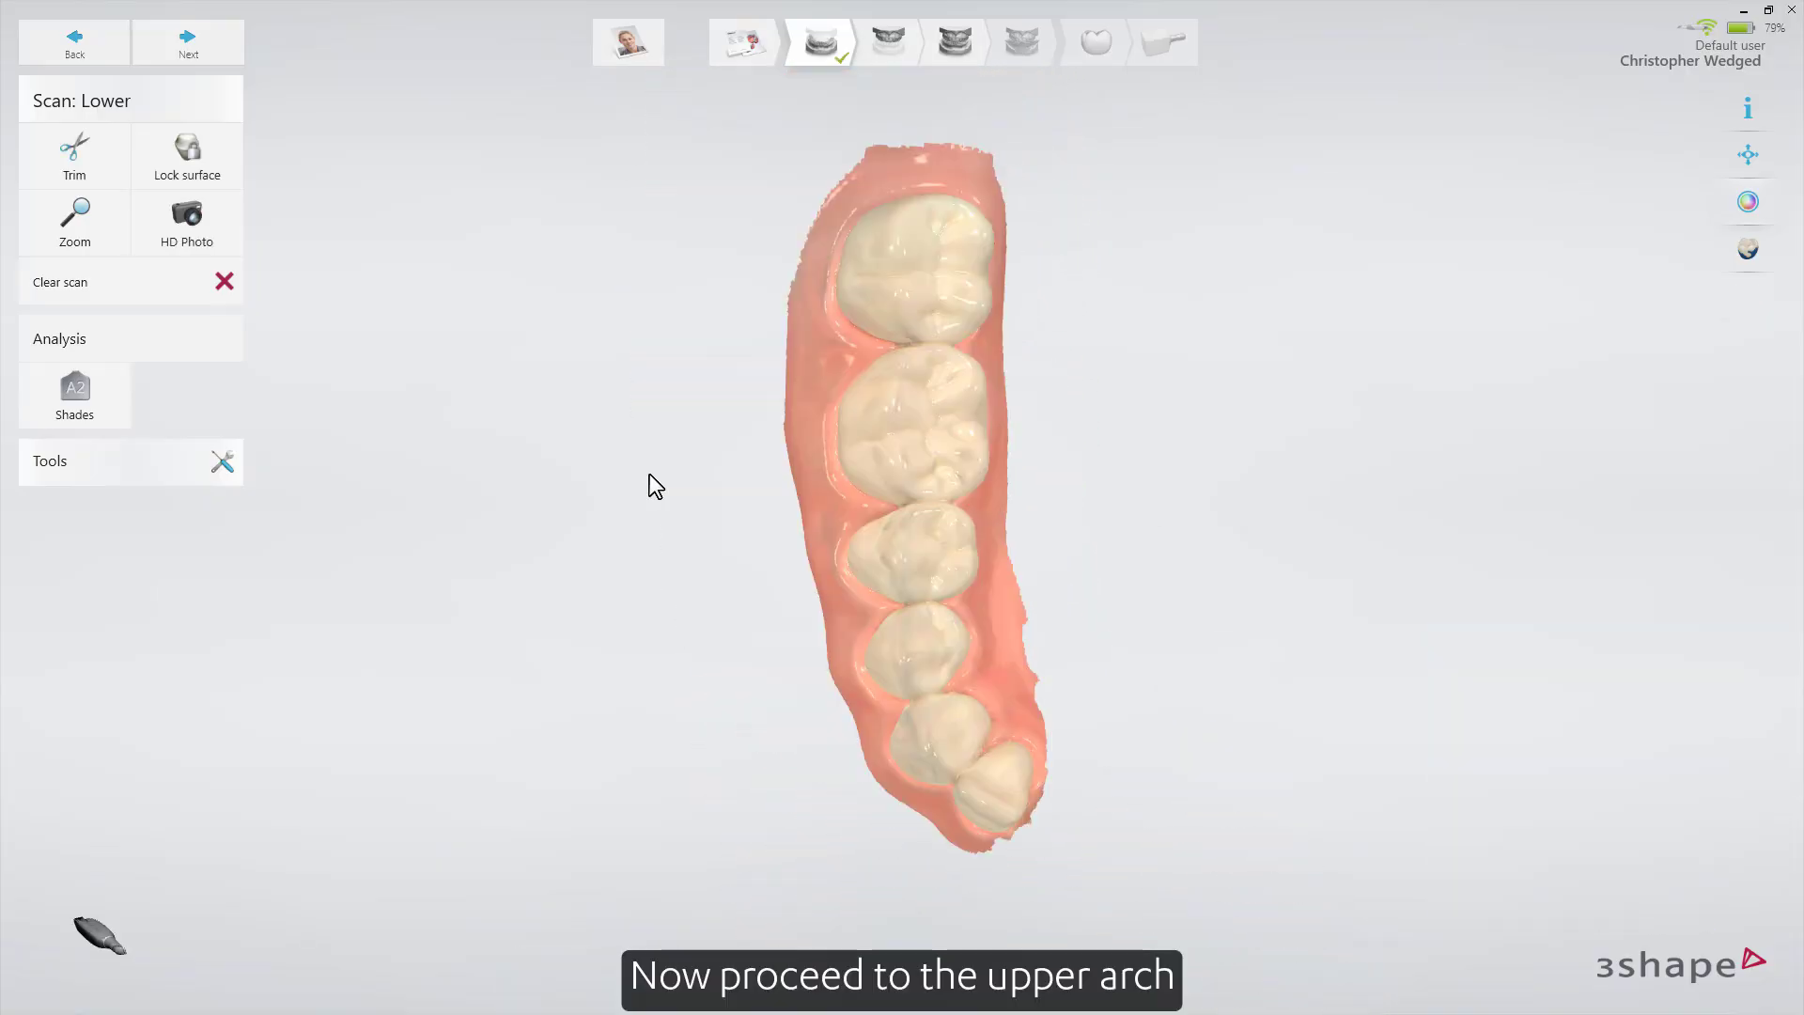
{"action": "left_click", "coordinate": [888, 55]}
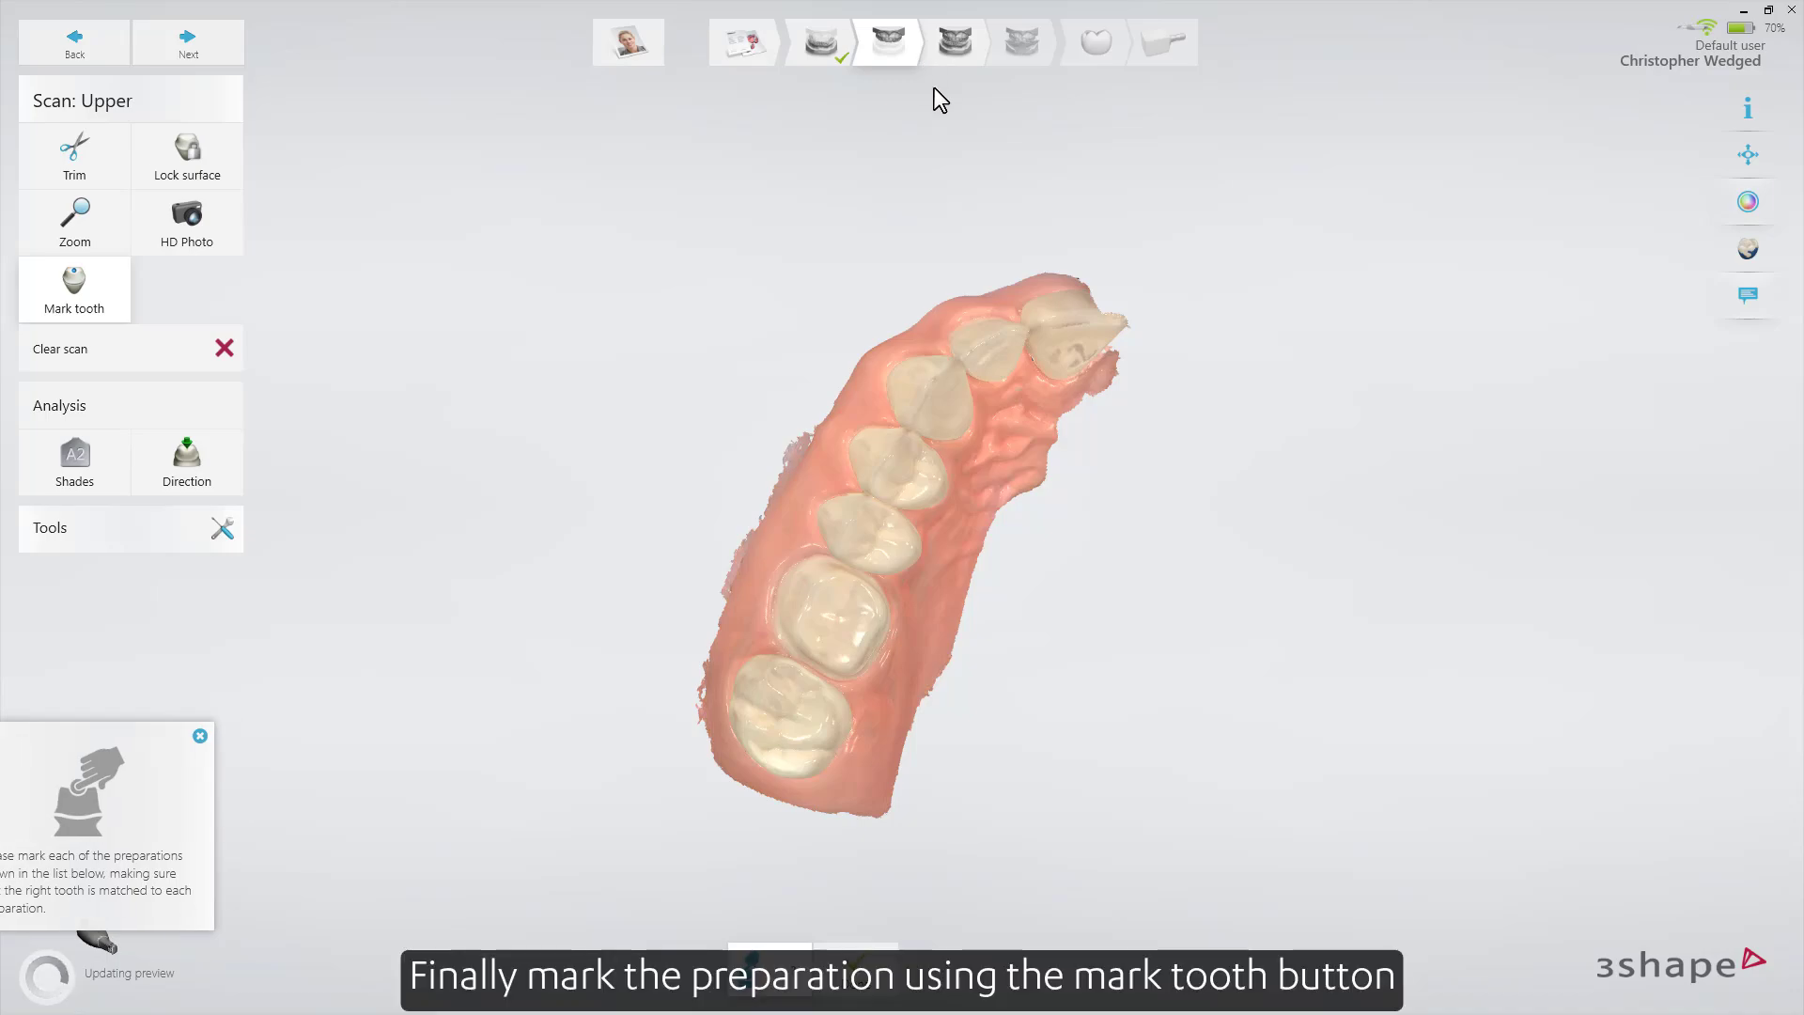
{"action": "scroll", "coordinate": [833, 621], "scroll_direction": "up", "scroll_amount": 4}
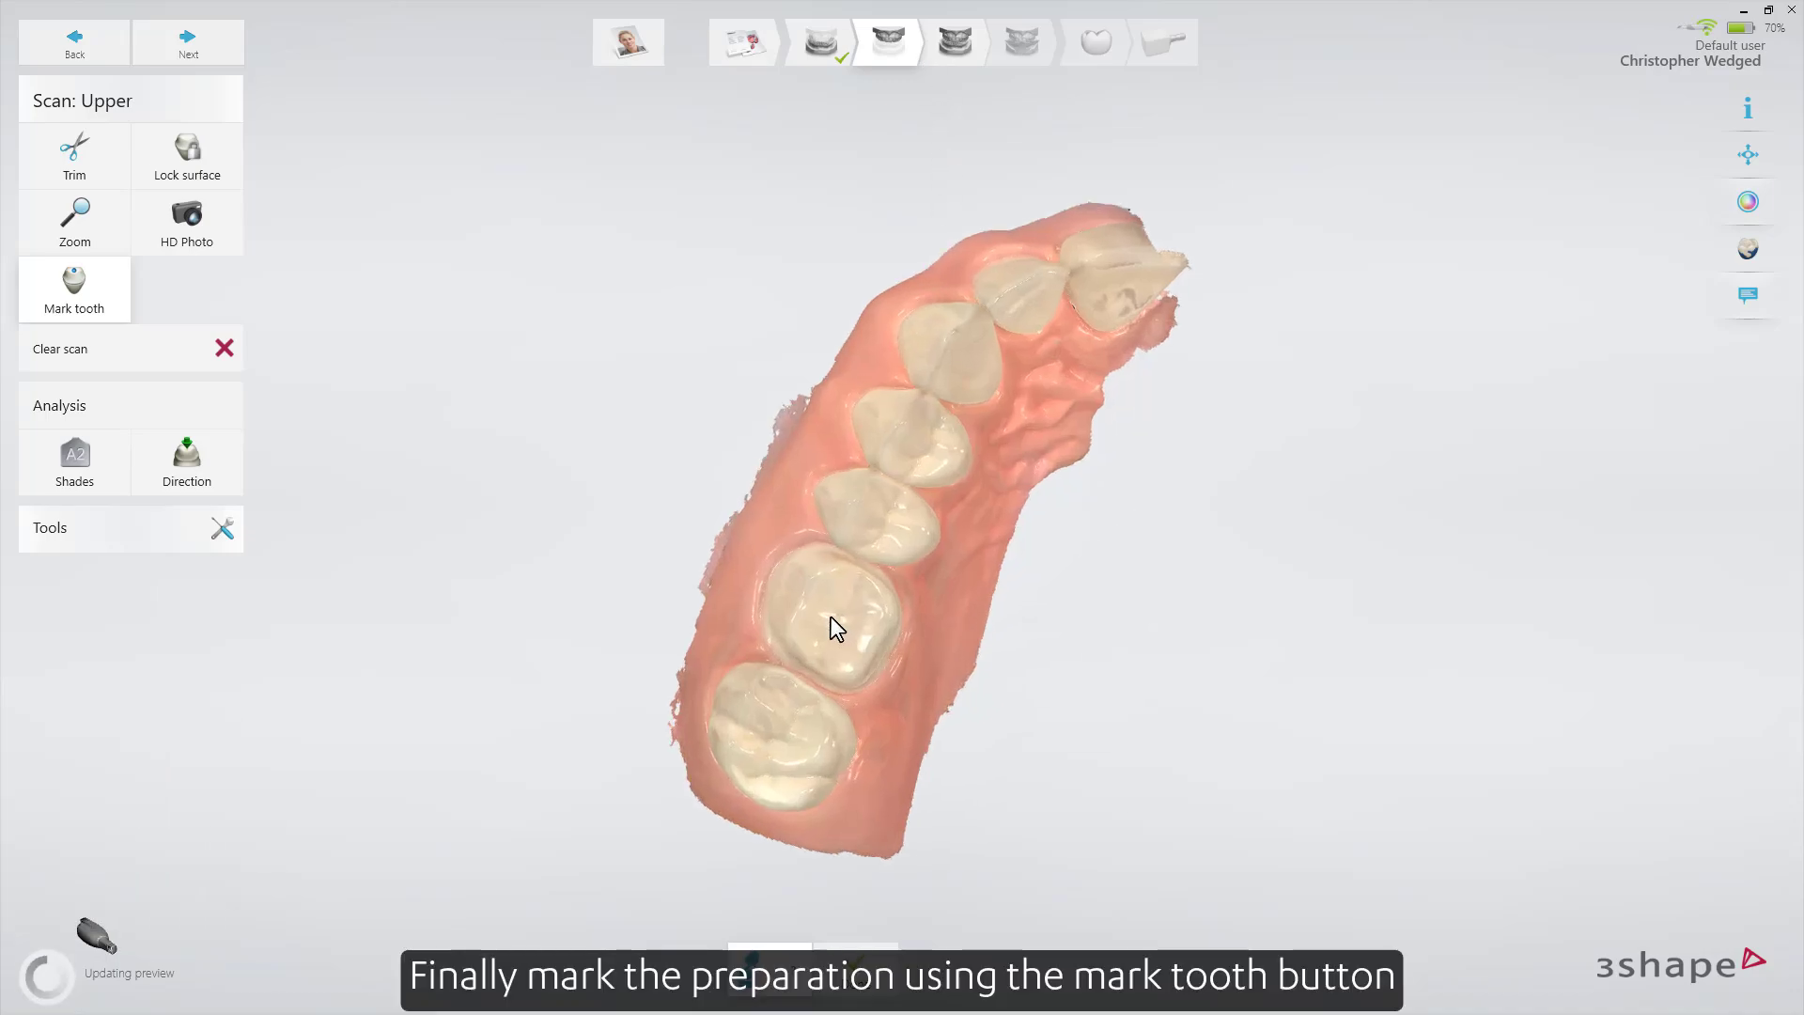
{"action": "left_click", "coordinate": [833, 617]}
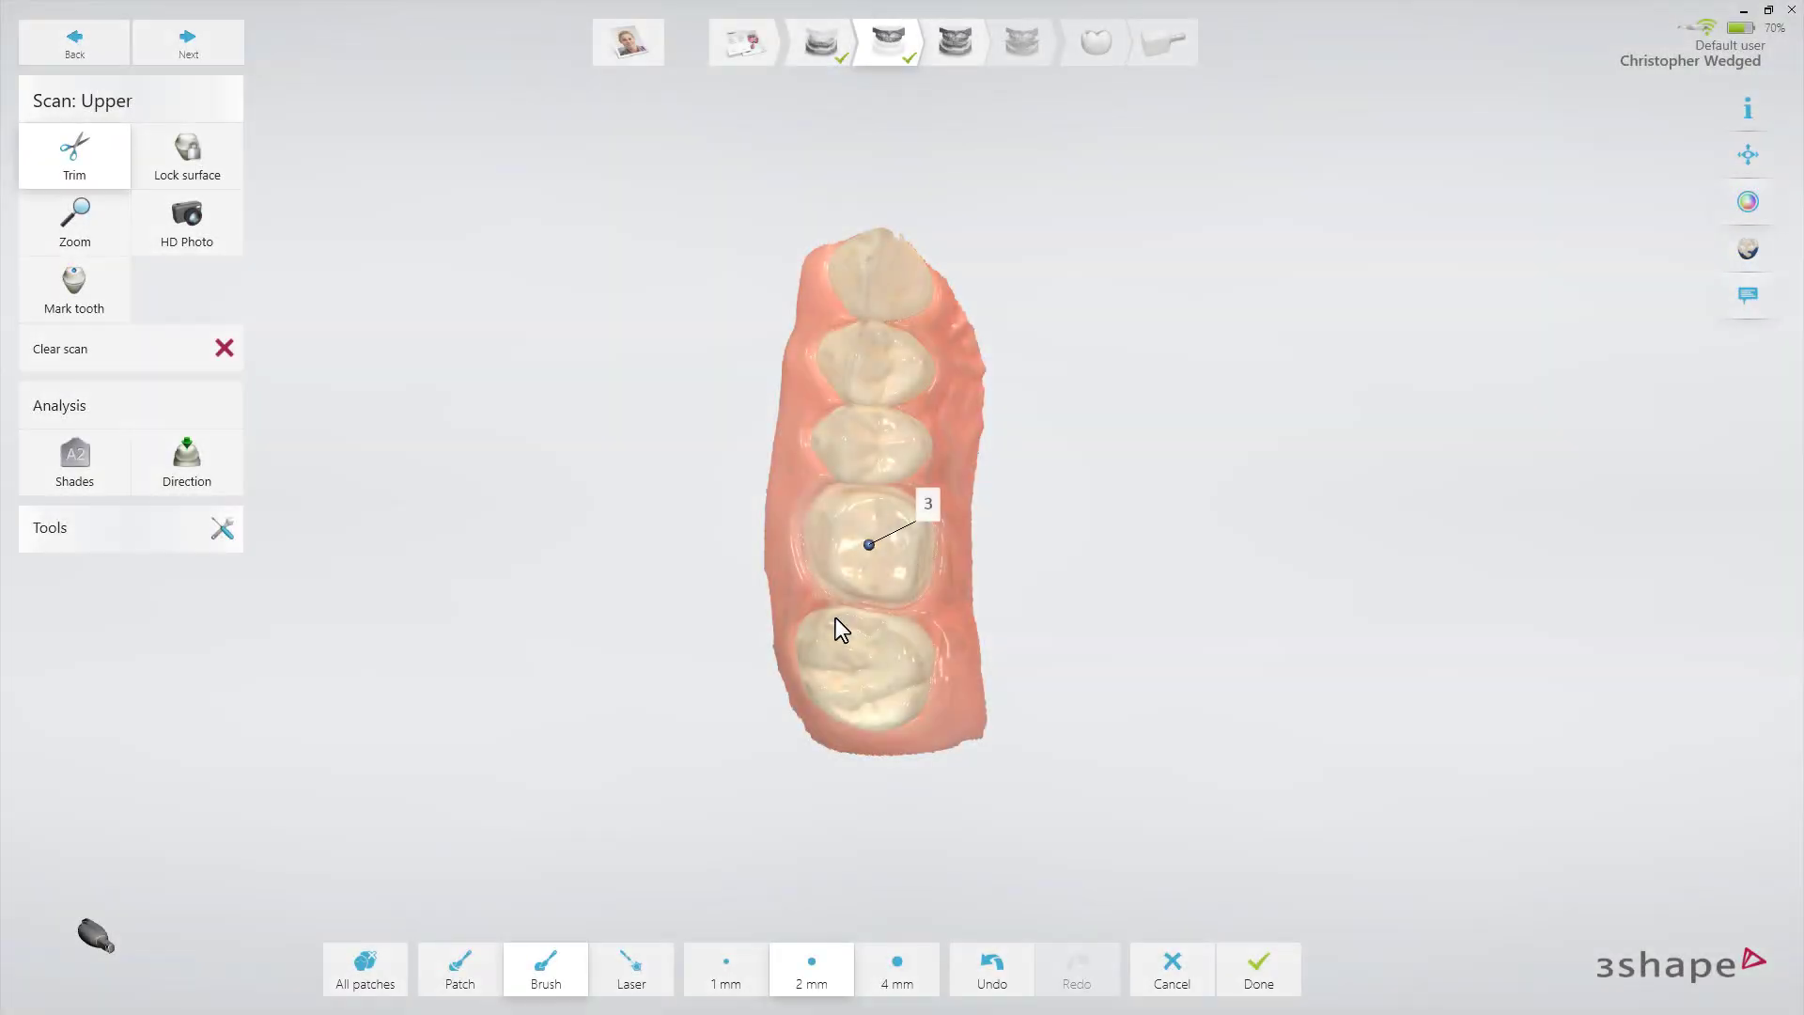
Measure the shade on the premolar beside the preparation and on the prepared molar, and take HD photos of the upper arch.
{"action": "left_click", "coordinate": [109, 470]}
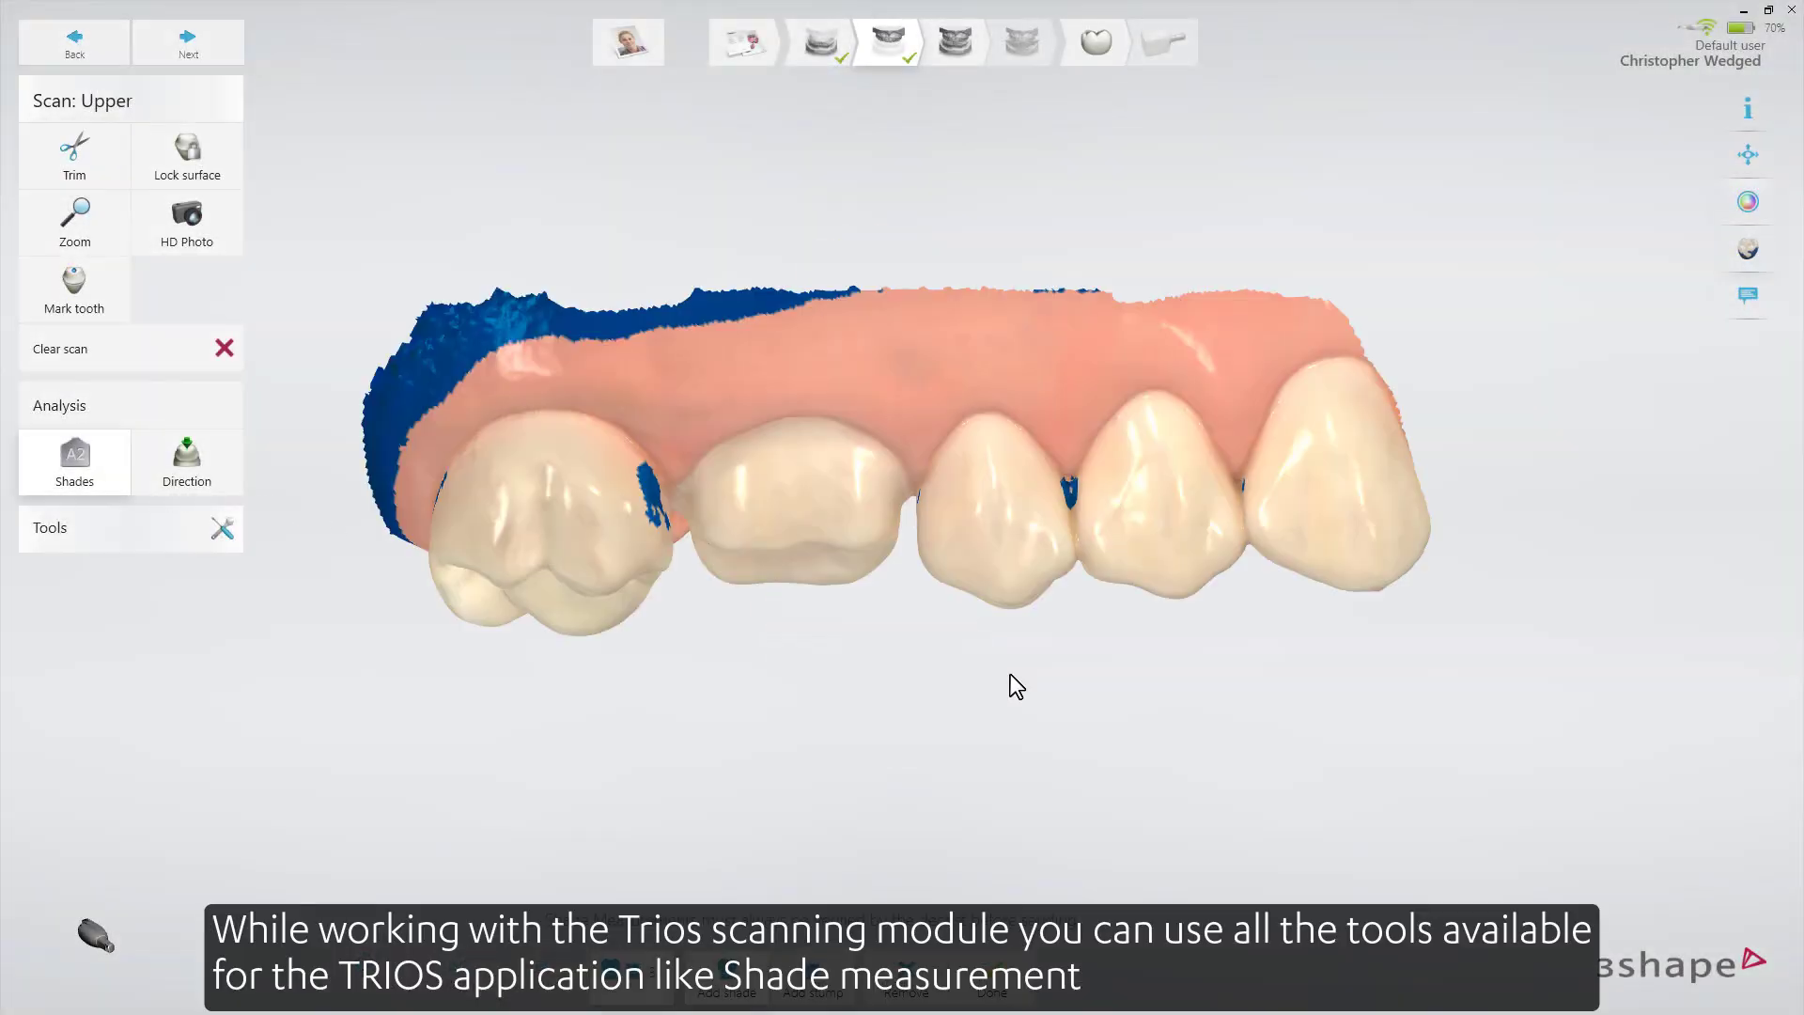
{"action": "left_click", "coordinate": [994, 510]}
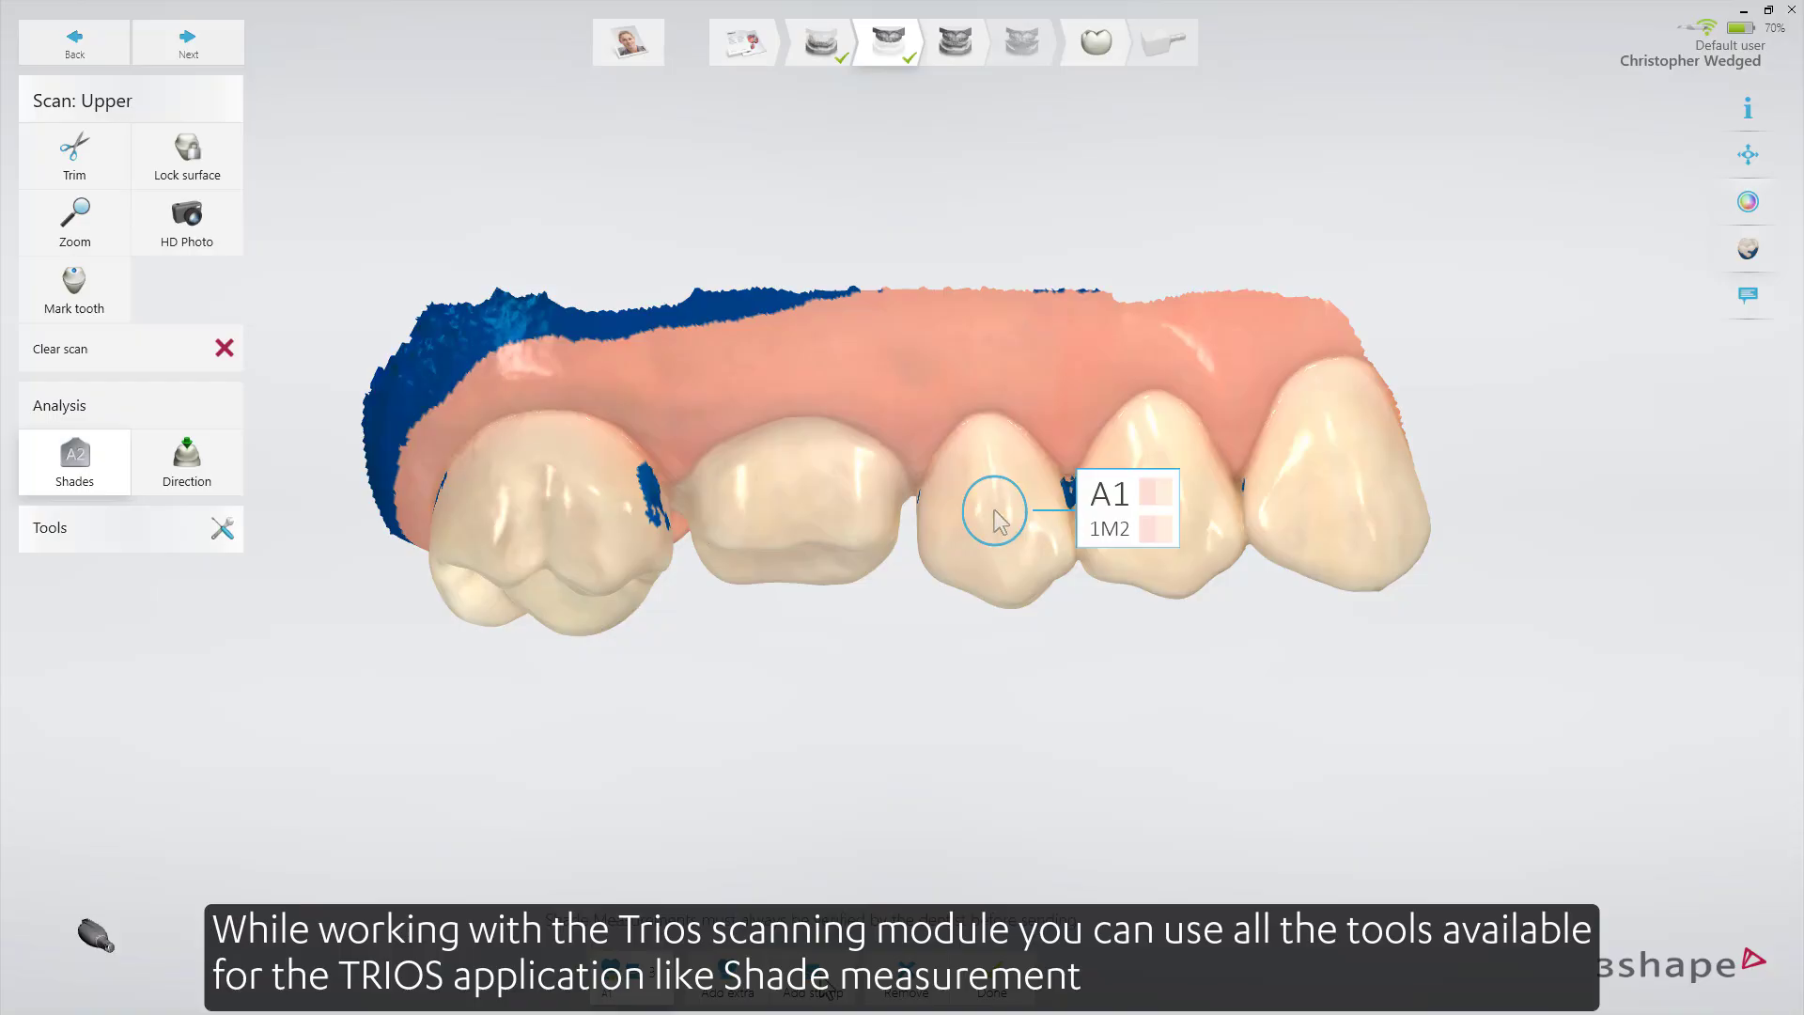
{"action": "left_click", "coordinate": [799, 494]}
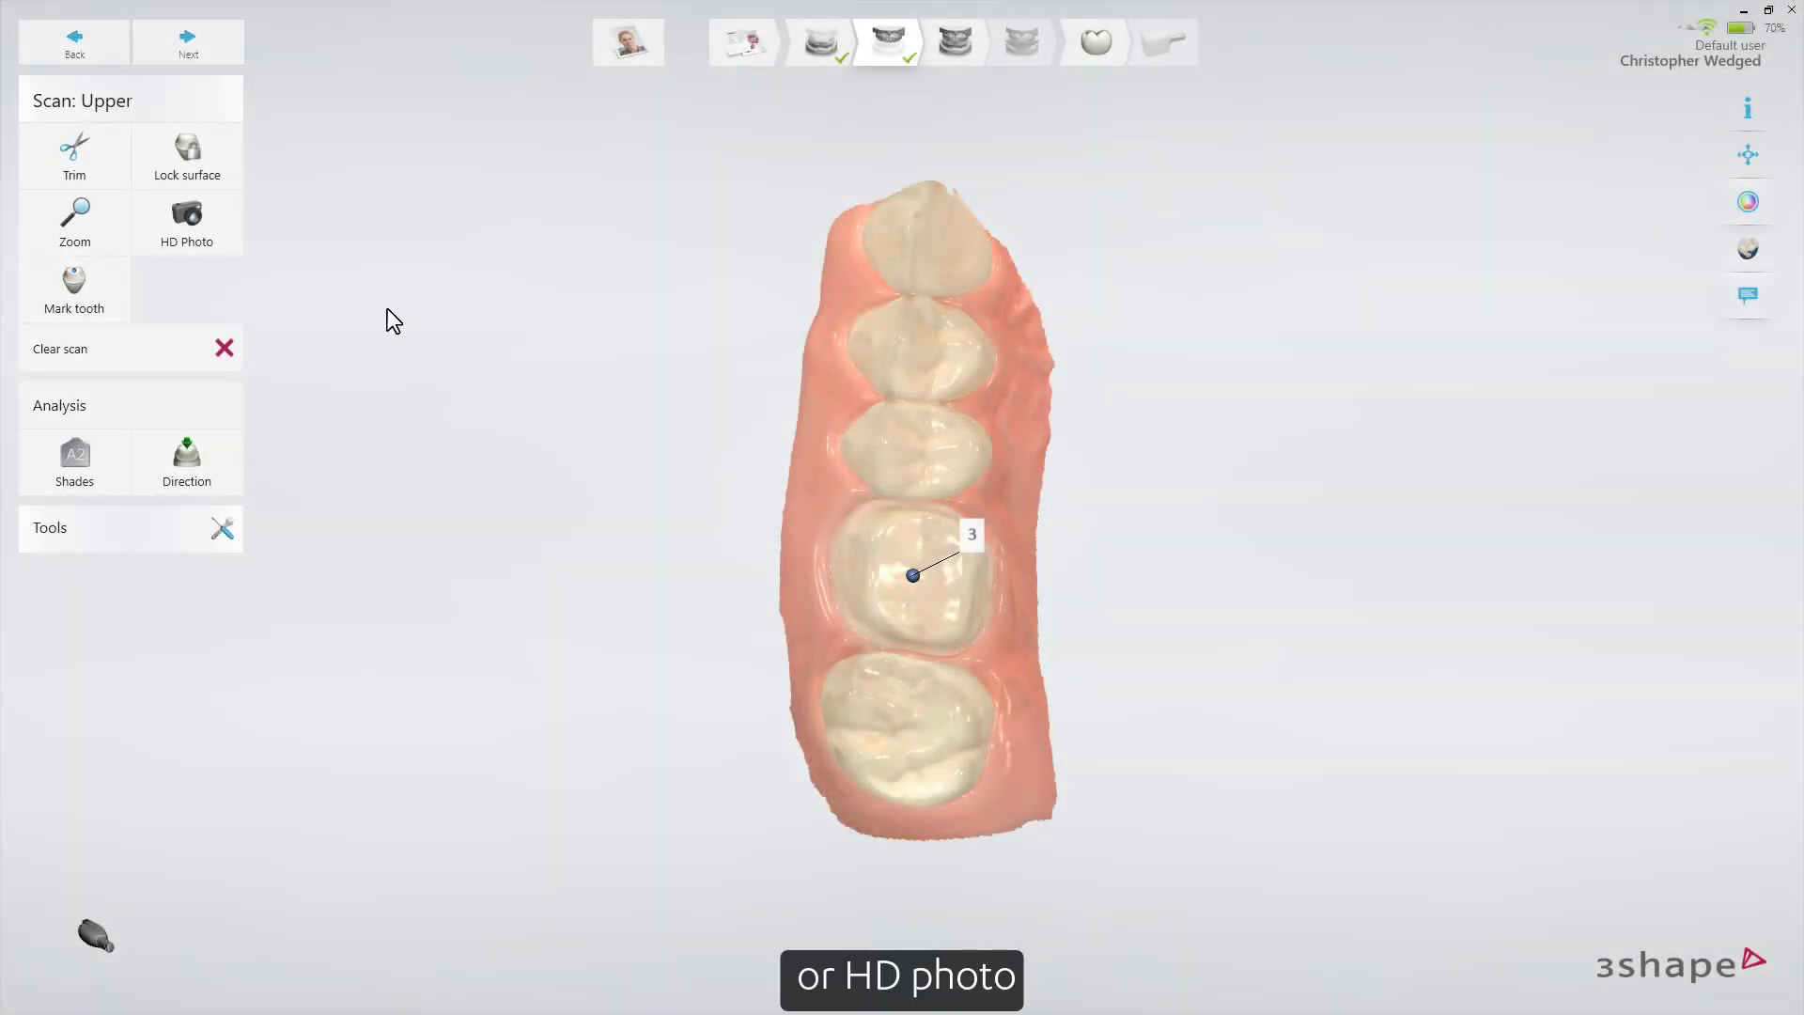
{"action": "left_click", "coordinate": [225, 246]}
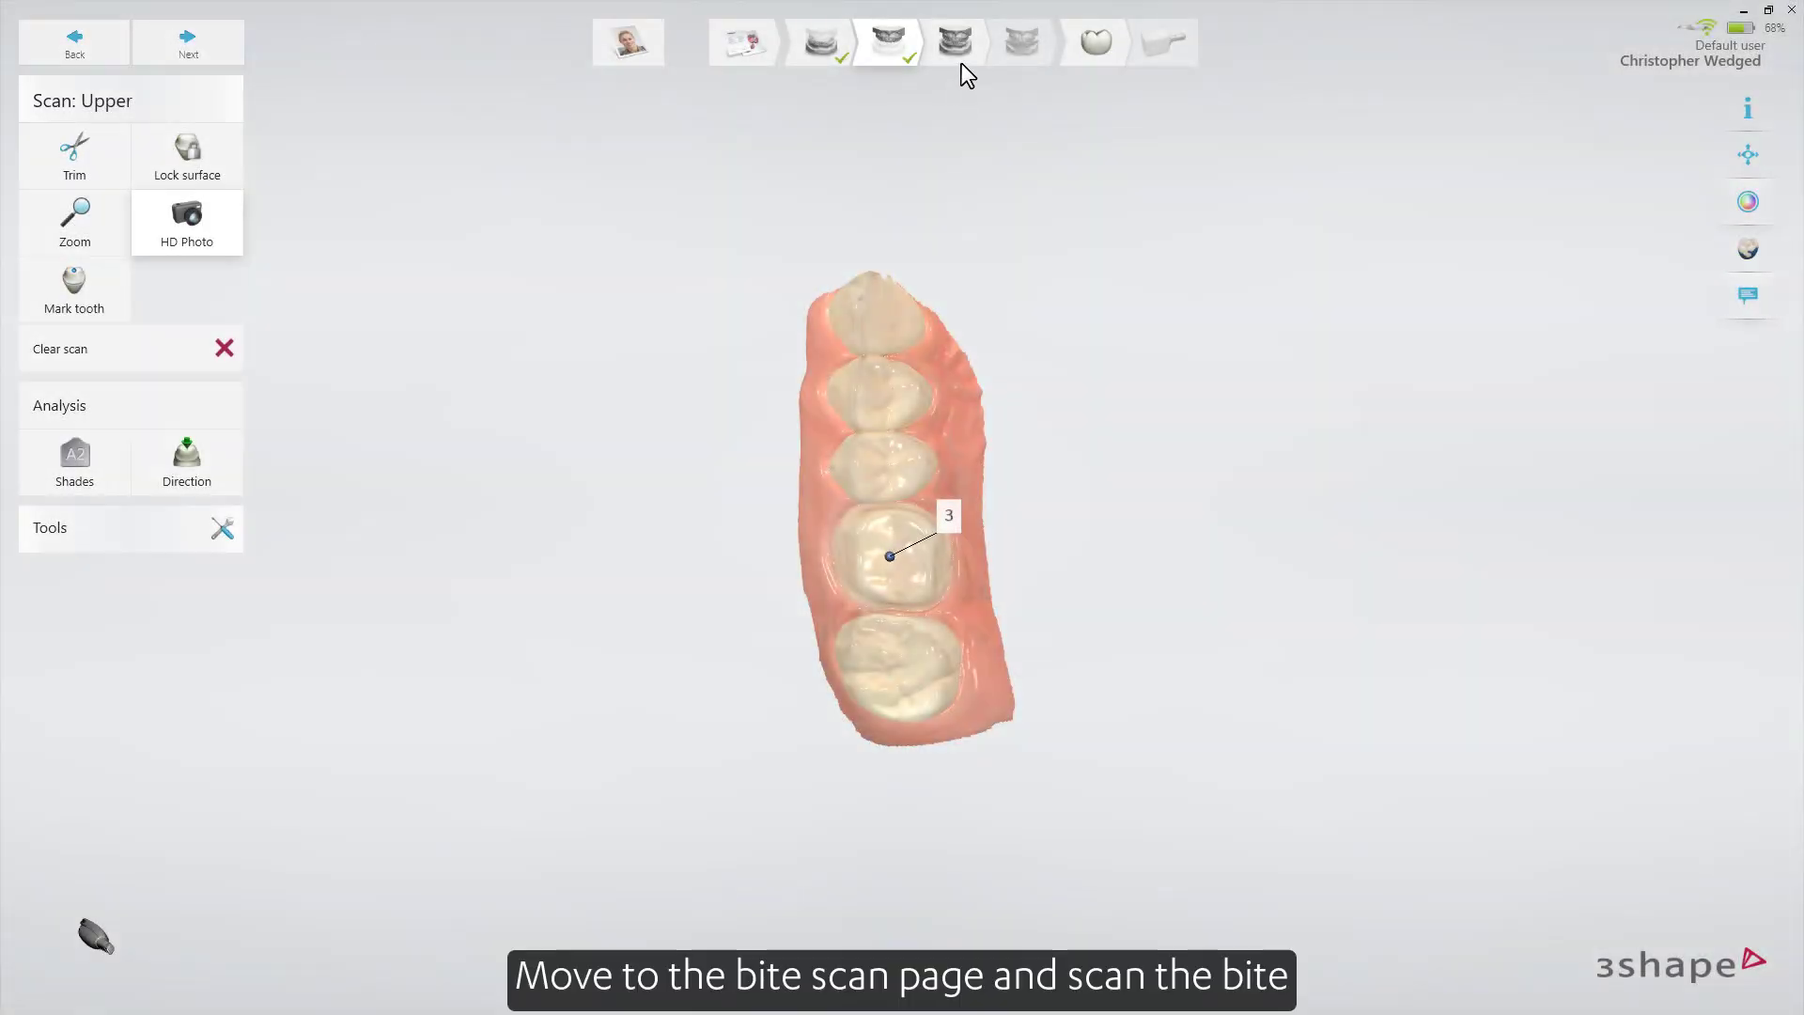
Scan the bite and the patient's jaw motion, and proceed to the margin line design stage.
{"action": "left_click", "coordinate": [960, 60]}
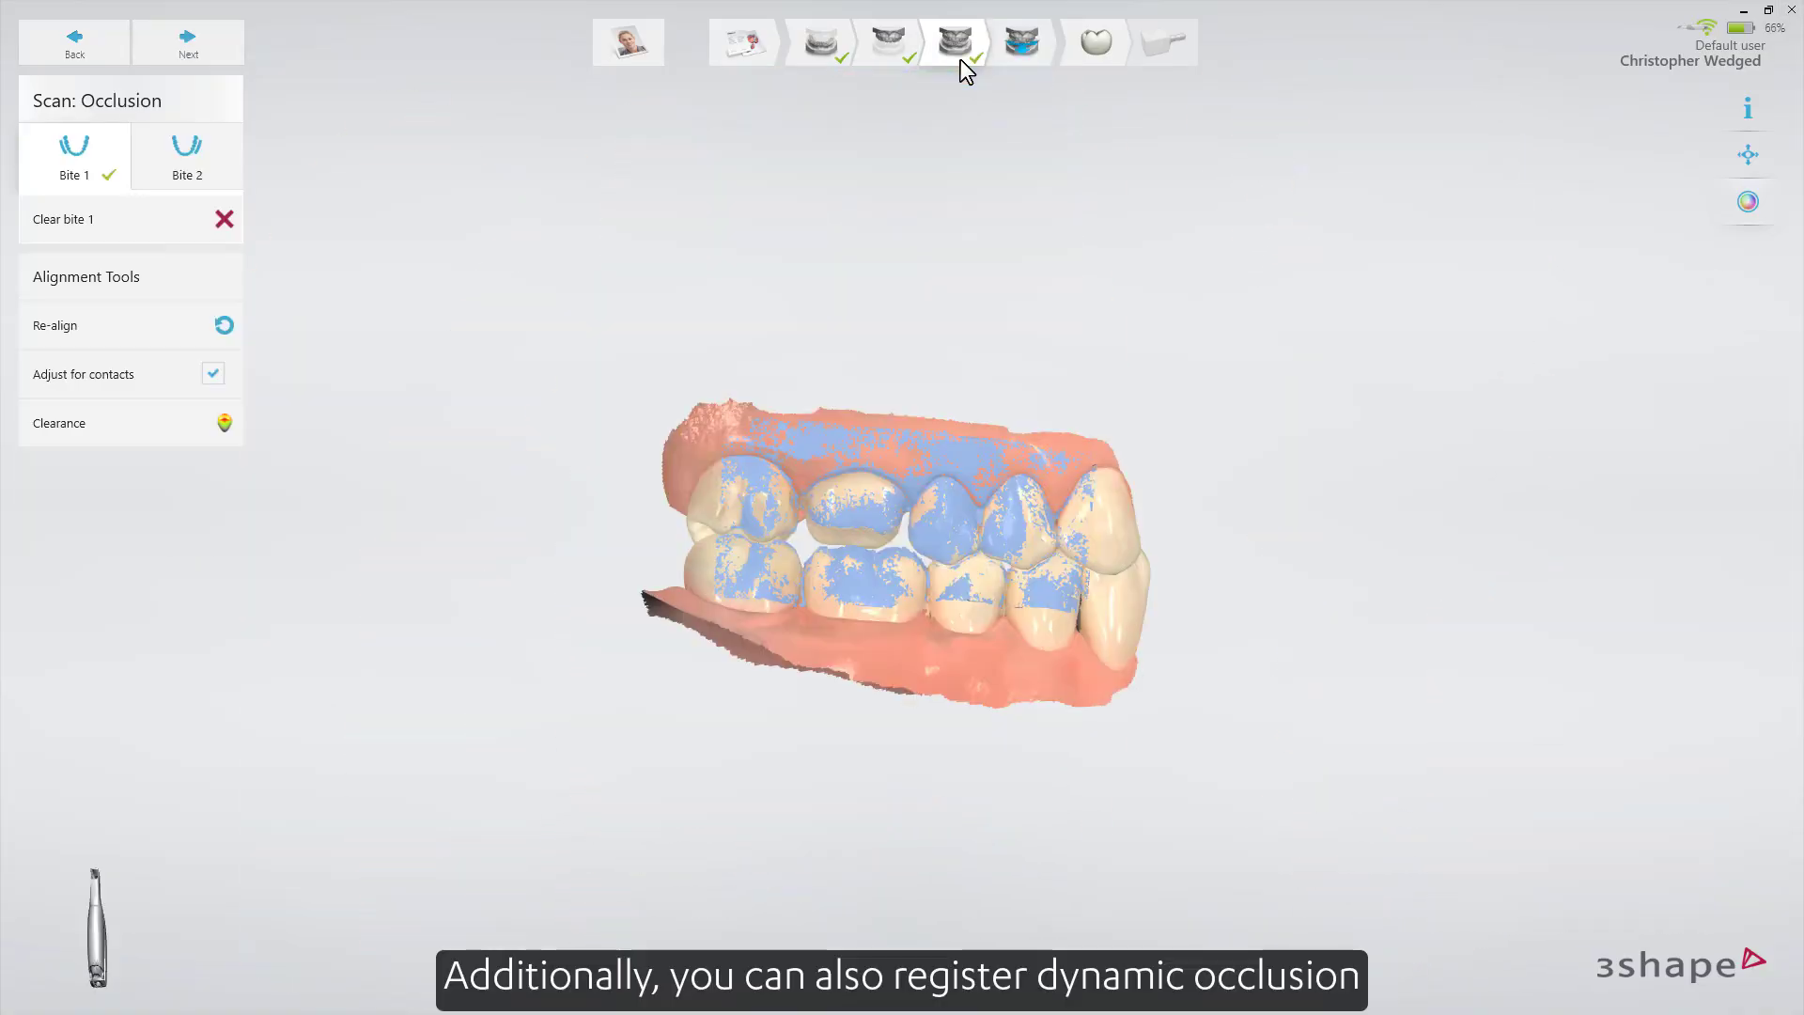
{"action": "left_click", "coordinate": [1015, 52]}
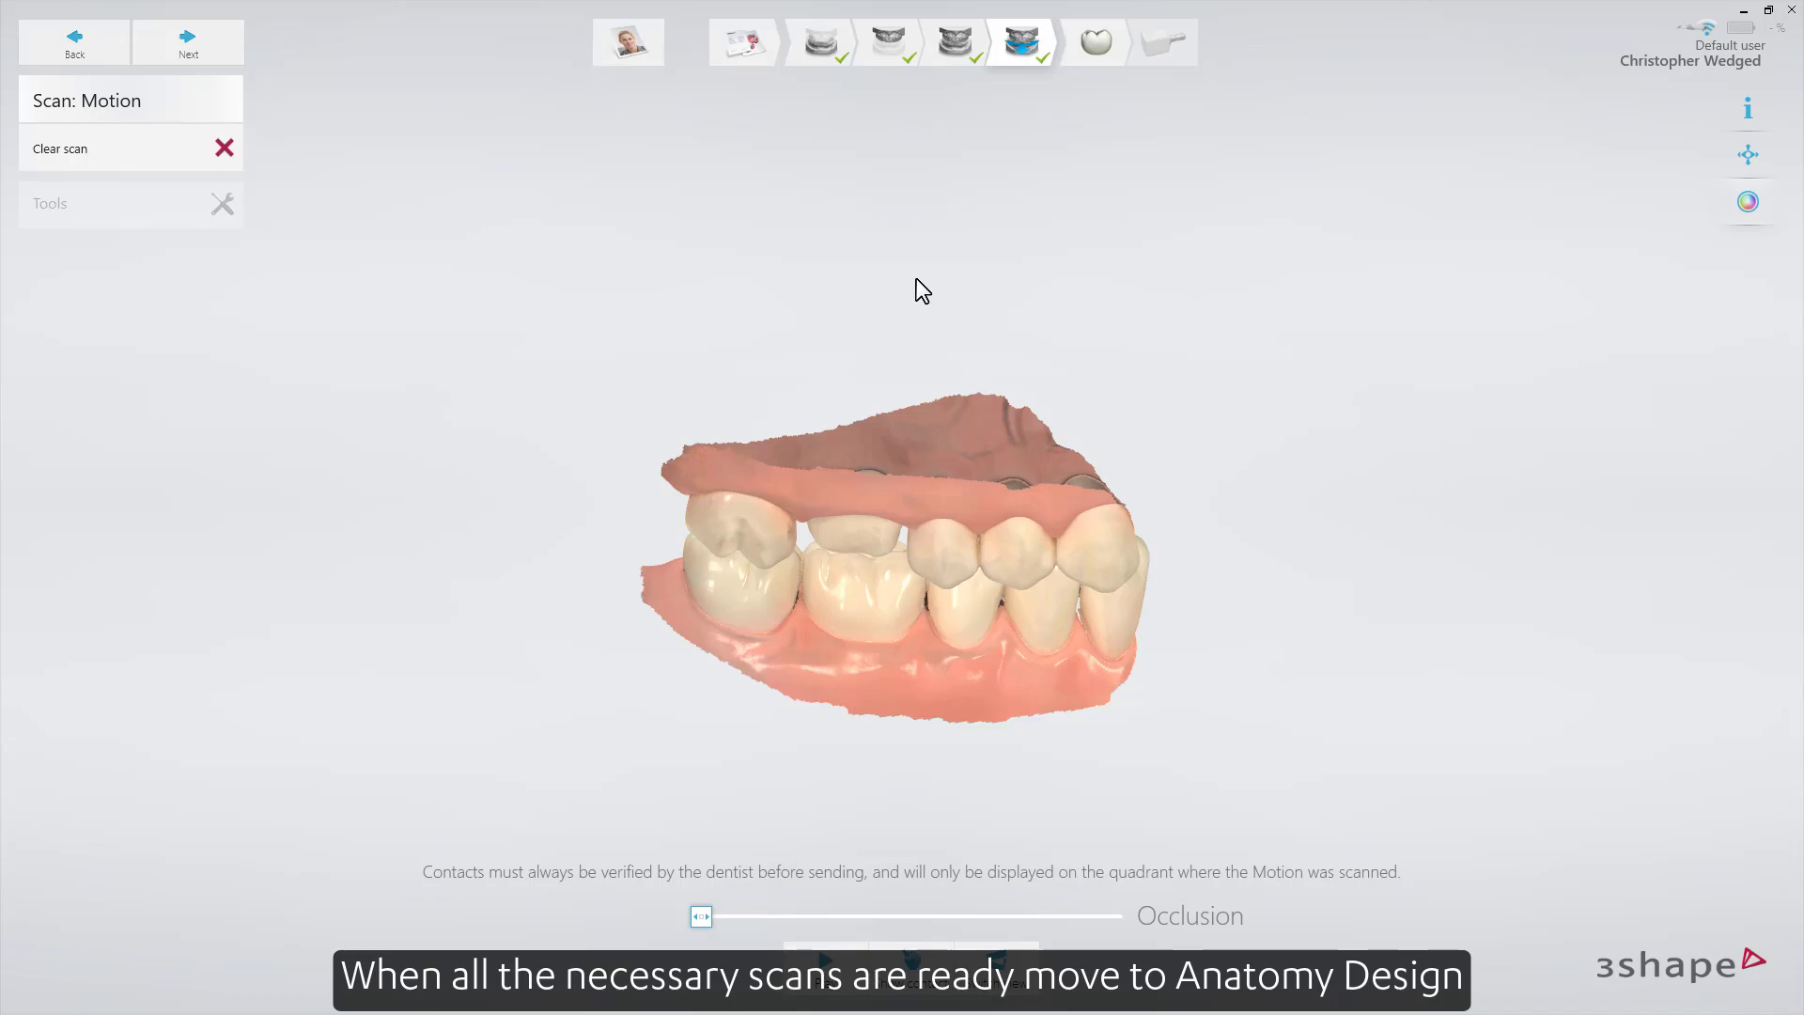
{"action": "left_click", "coordinate": [232, 48]}
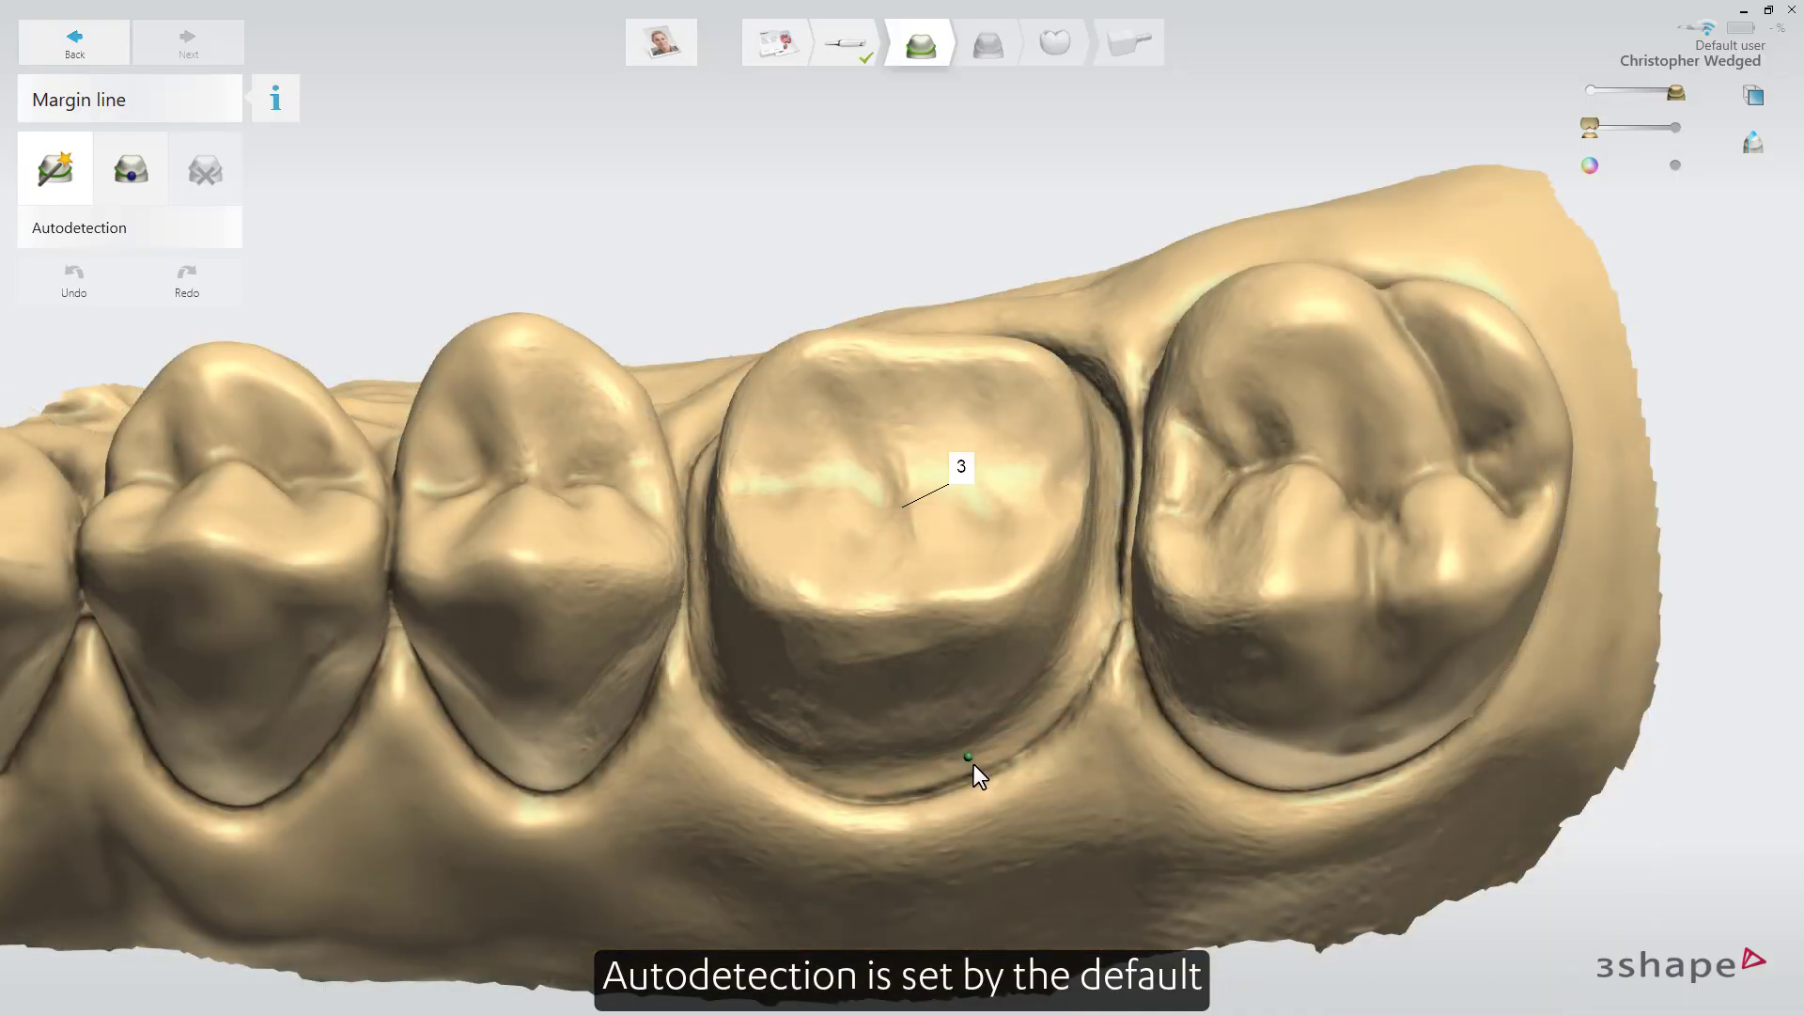
Autodetect the margin line on the tooth 3 preparation and adjust its course along the preparation edge.
{"action": "left_click", "coordinate": [979, 770]}
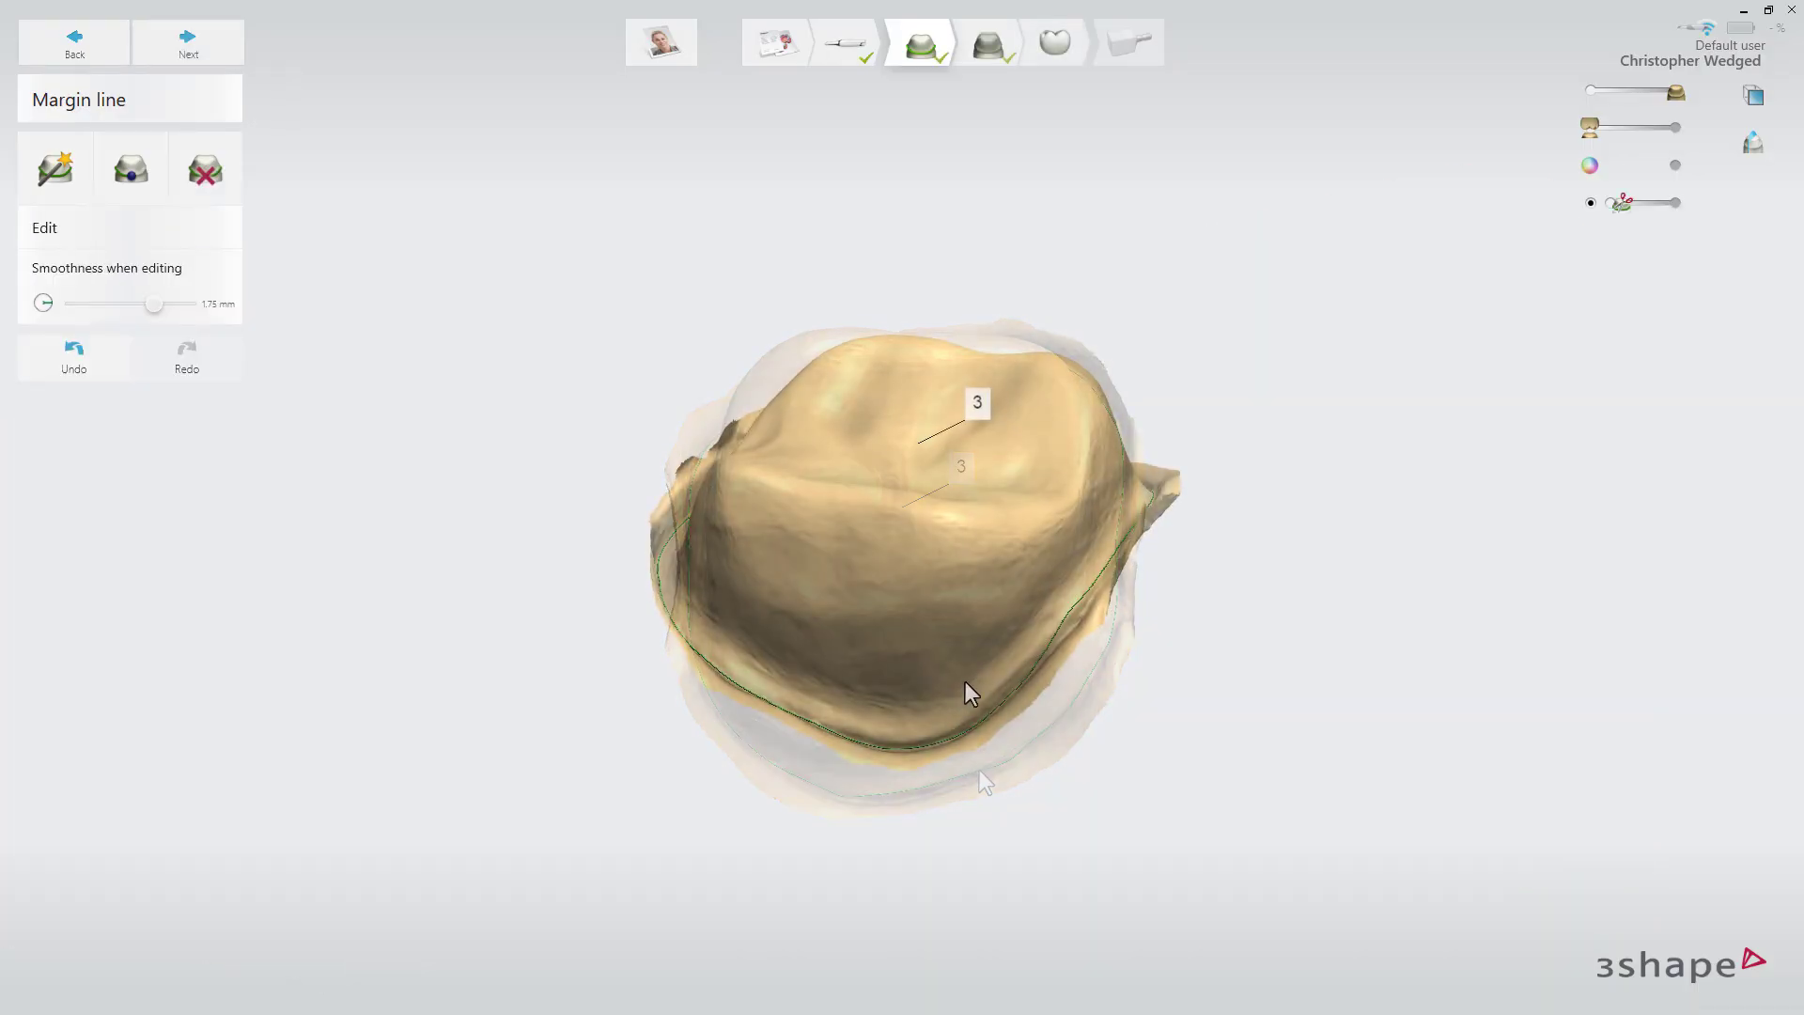
{"action": "scroll", "coordinate": [1028, 699], "scroll_direction": "up", "scroll_amount": 2}
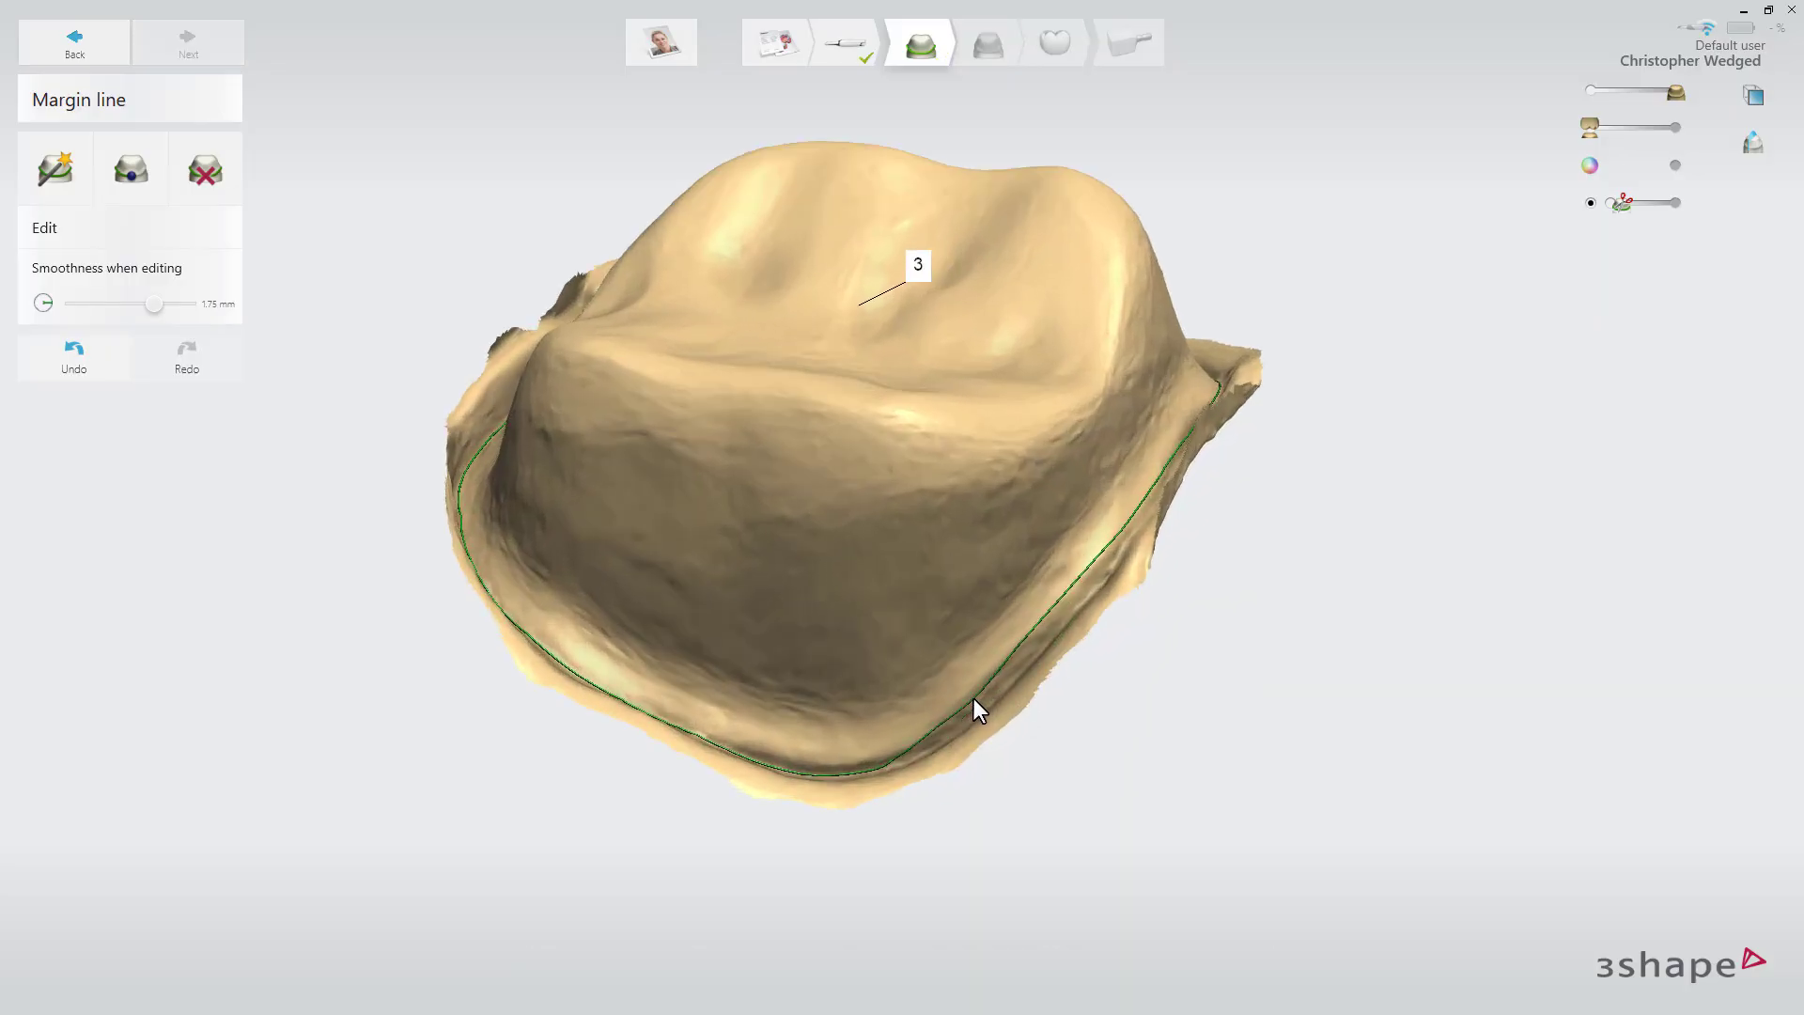
{"action": "right_click_drag", "start_coordinate": [1017, 674], "coordinate": [1096, 628]}
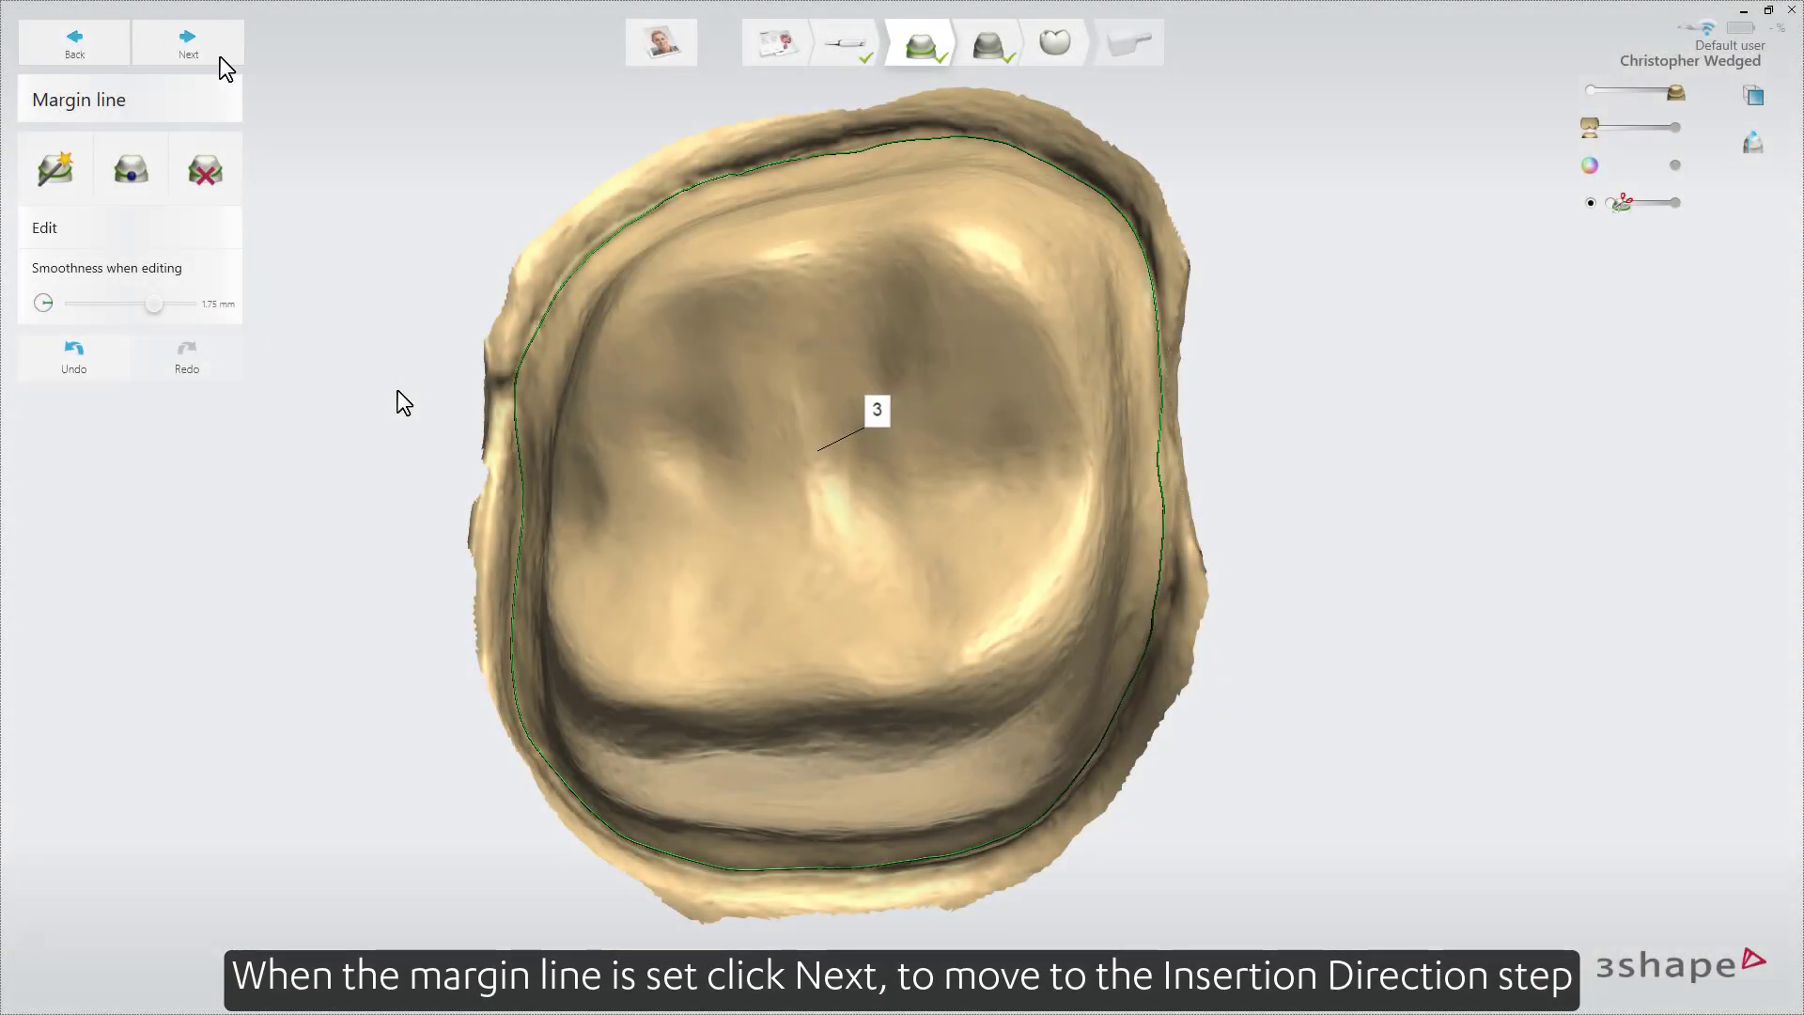
Proceed to the Interfaces stage, check the preparation's undercuts, and set the insertion direction from the current occlusal view.
{"action": "left_click", "coordinate": [220, 56]}
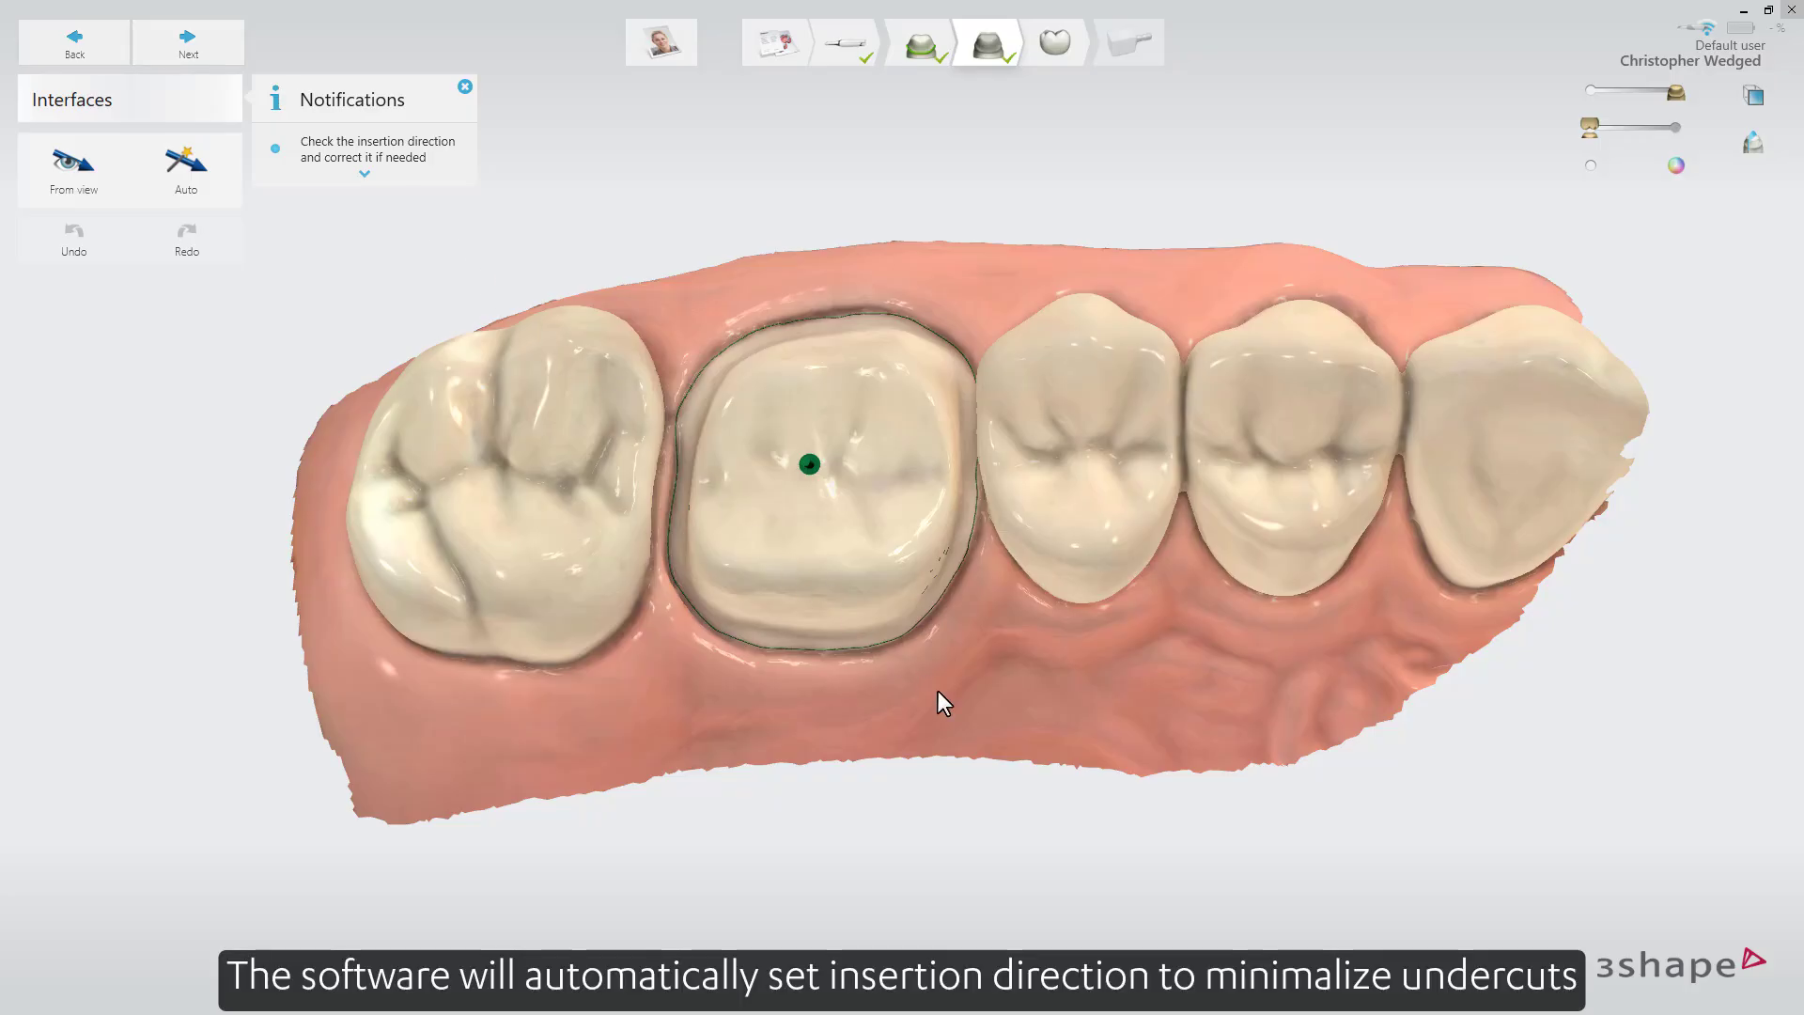
{"action": "right_click_drag", "start_coordinate": [967, 709], "coordinate": [900, 601]}
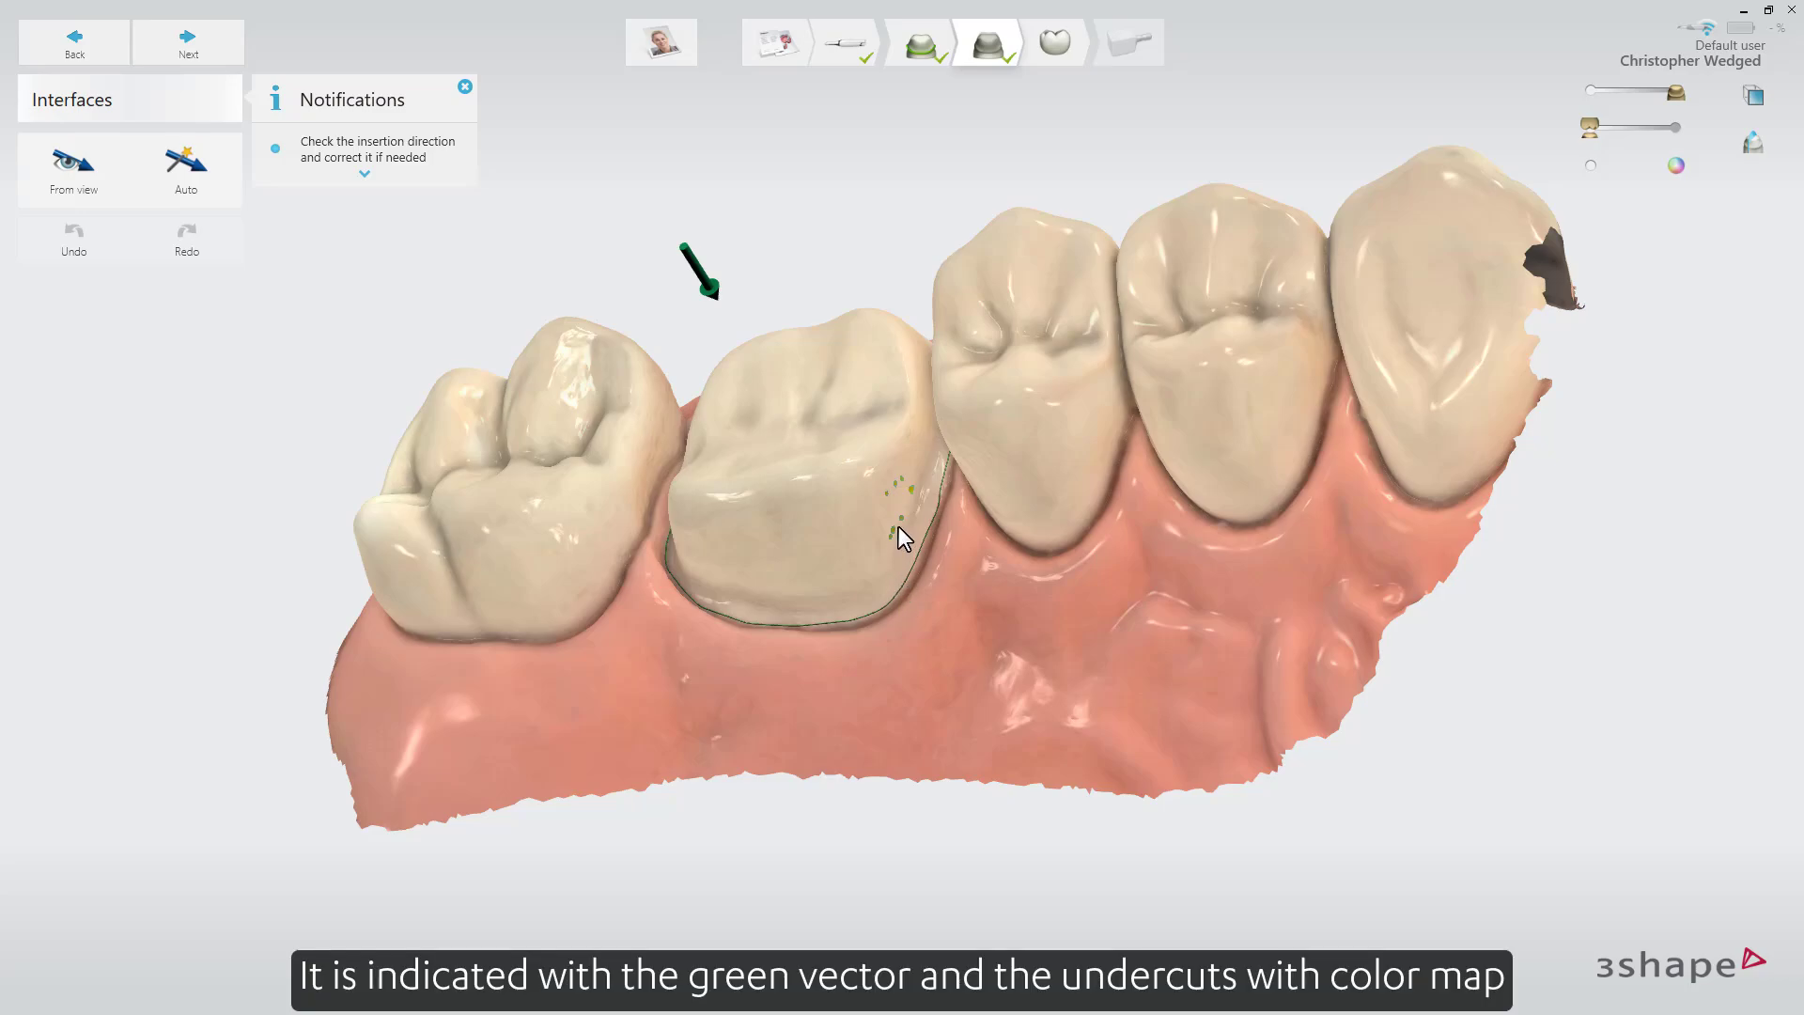
{"action": "scroll", "coordinate": [892, 527], "scroll_direction": "up", "scroll_amount": 4}
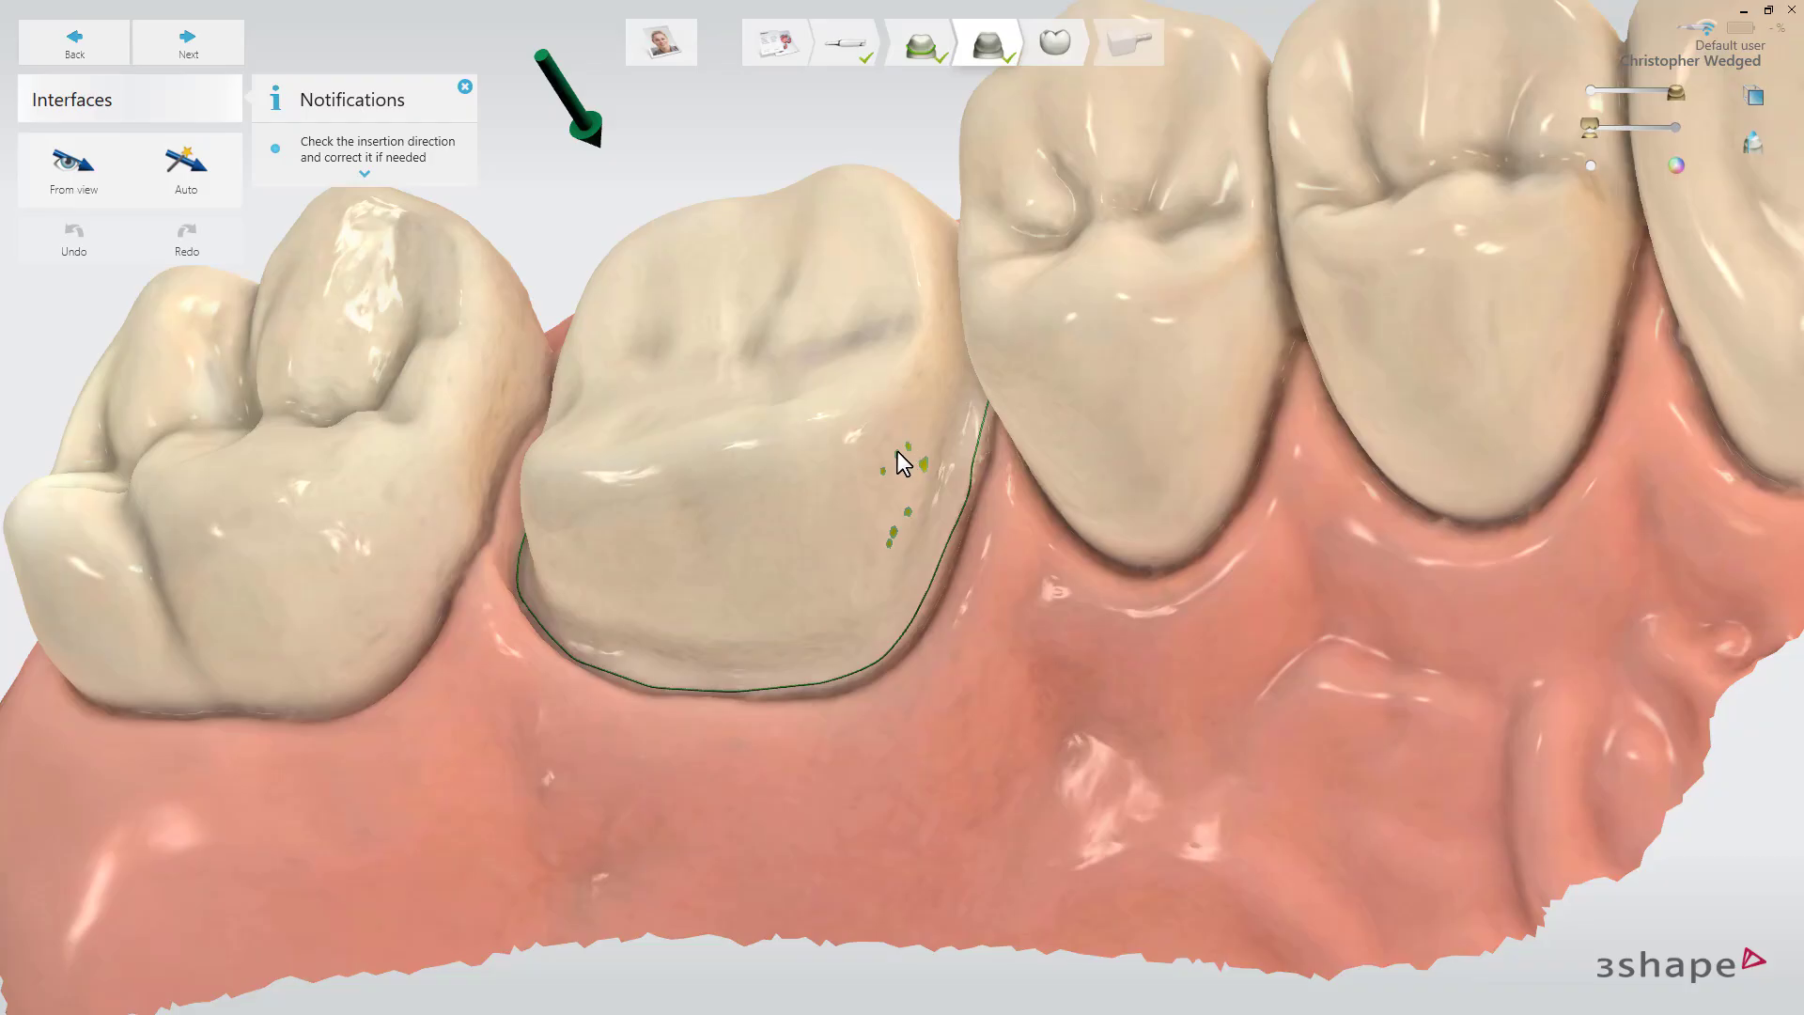
{"action": "right_click_drag", "start_coordinate": [894, 452], "coordinate": [898, 457]}
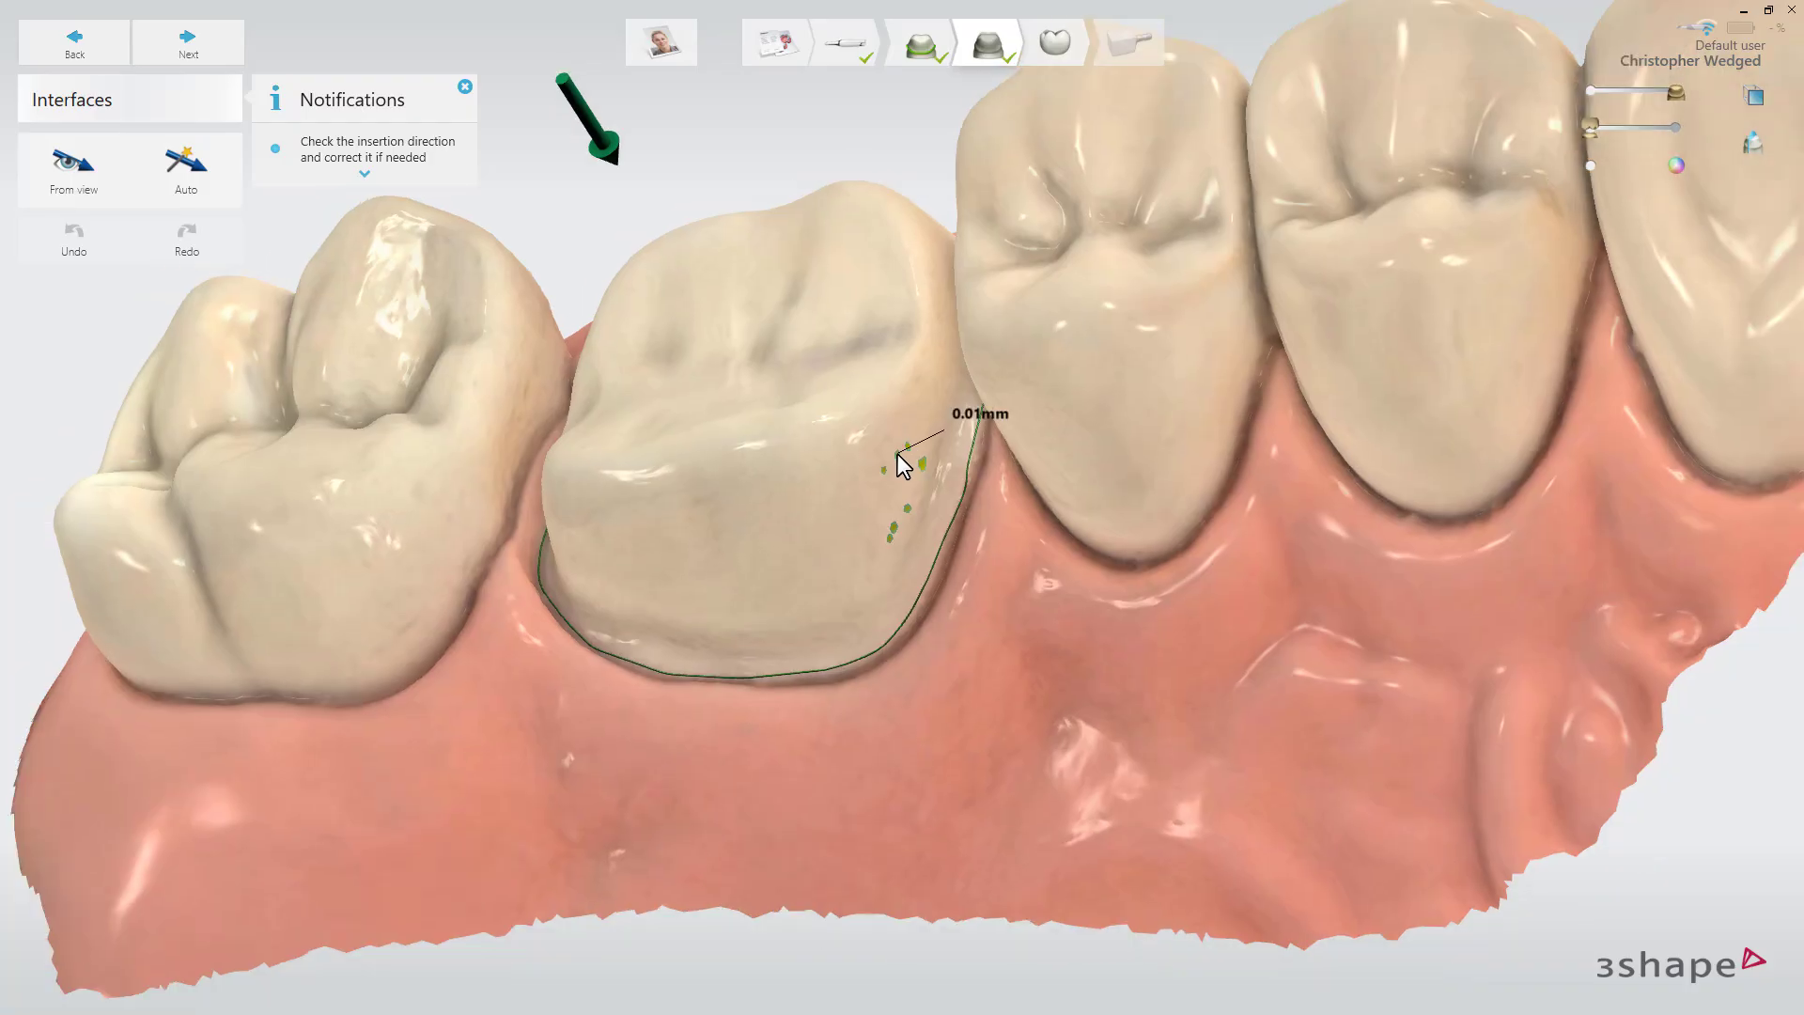
{"action": "right_click_drag", "start_coordinate": [898, 457], "coordinate": [917, 482]}
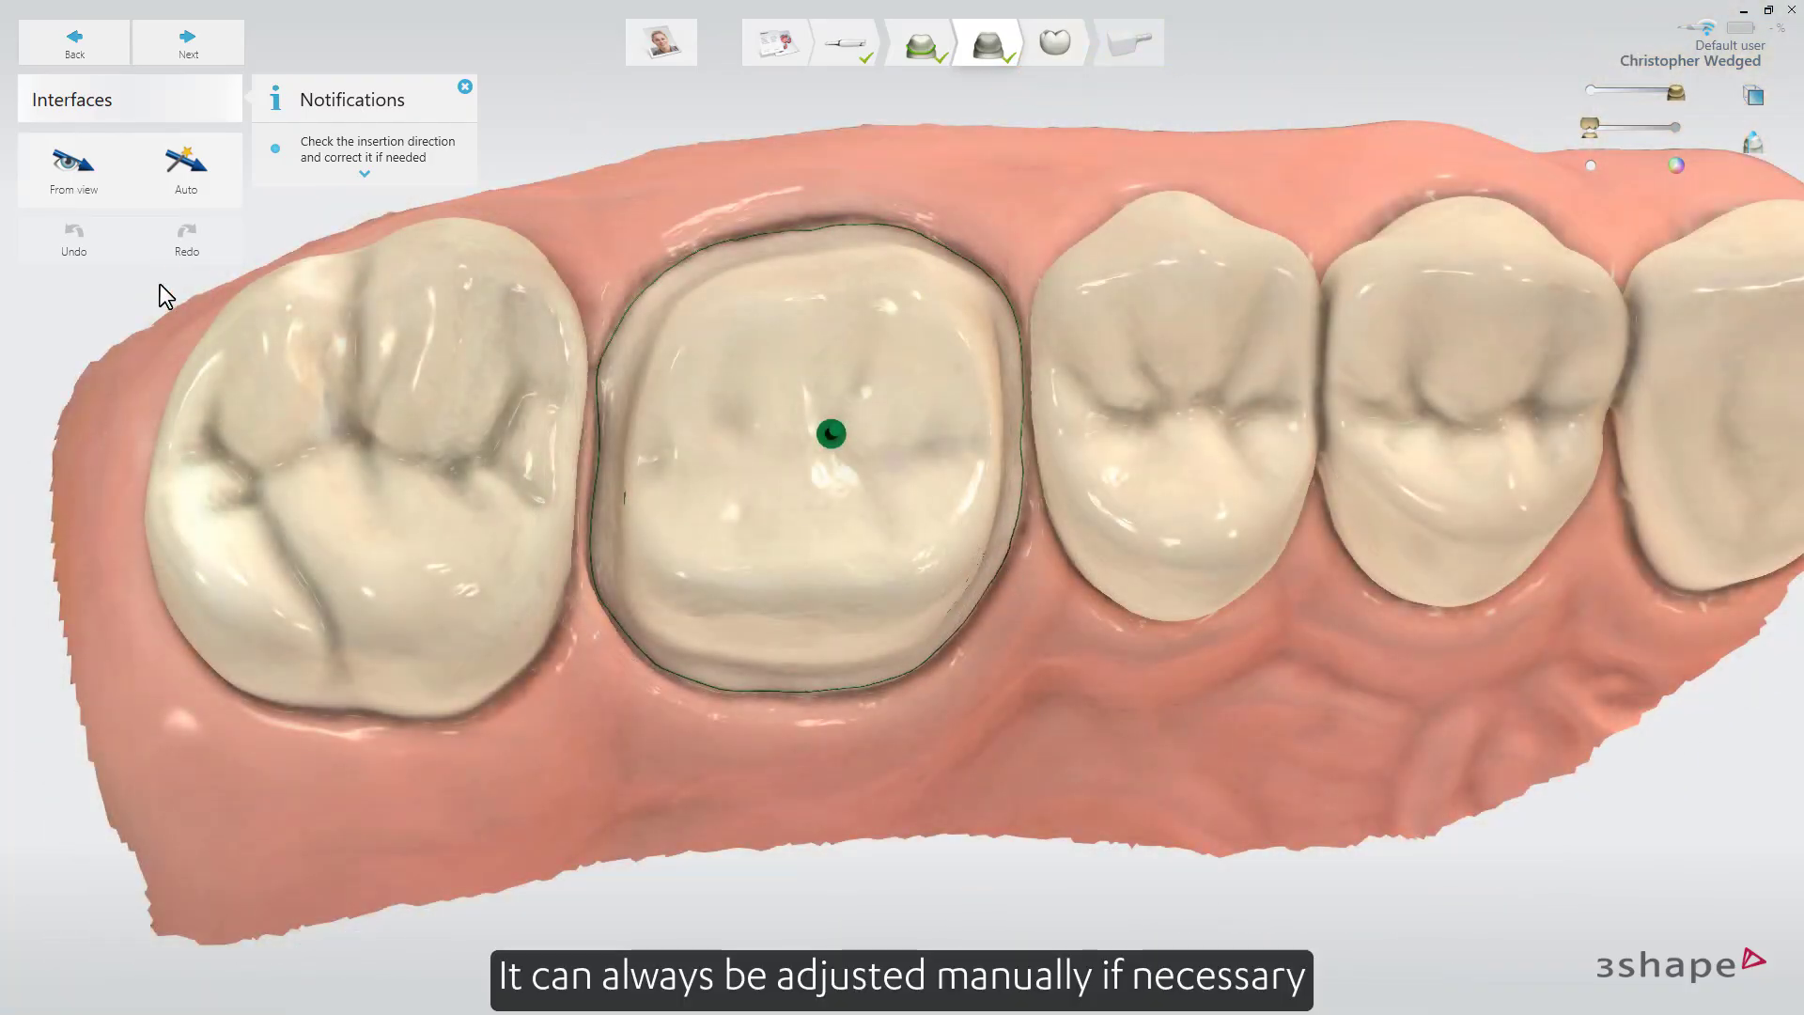
{"action": "left_click", "coordinate": [91, 194]}
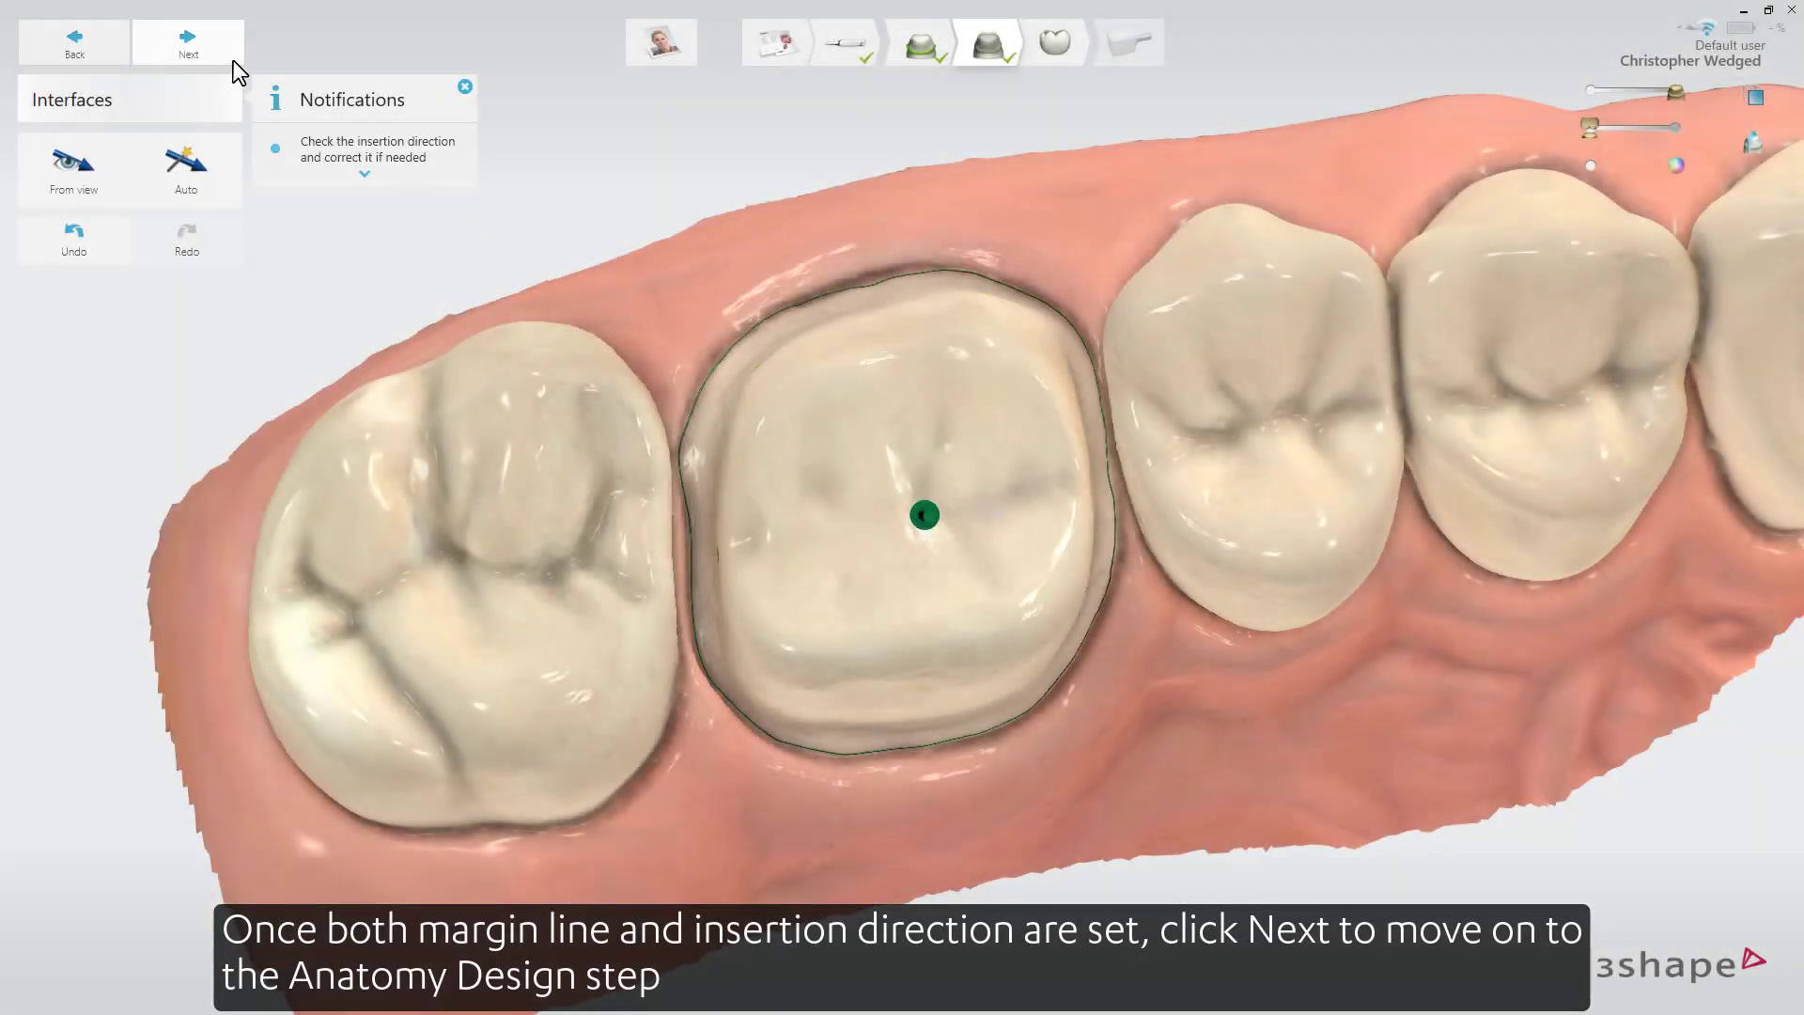
Proceed to Anatomy design and inspect the hard adjacent contact reported for the tooth 3 crown.
{"action": "left_click", "coordinate": [234, 60]}
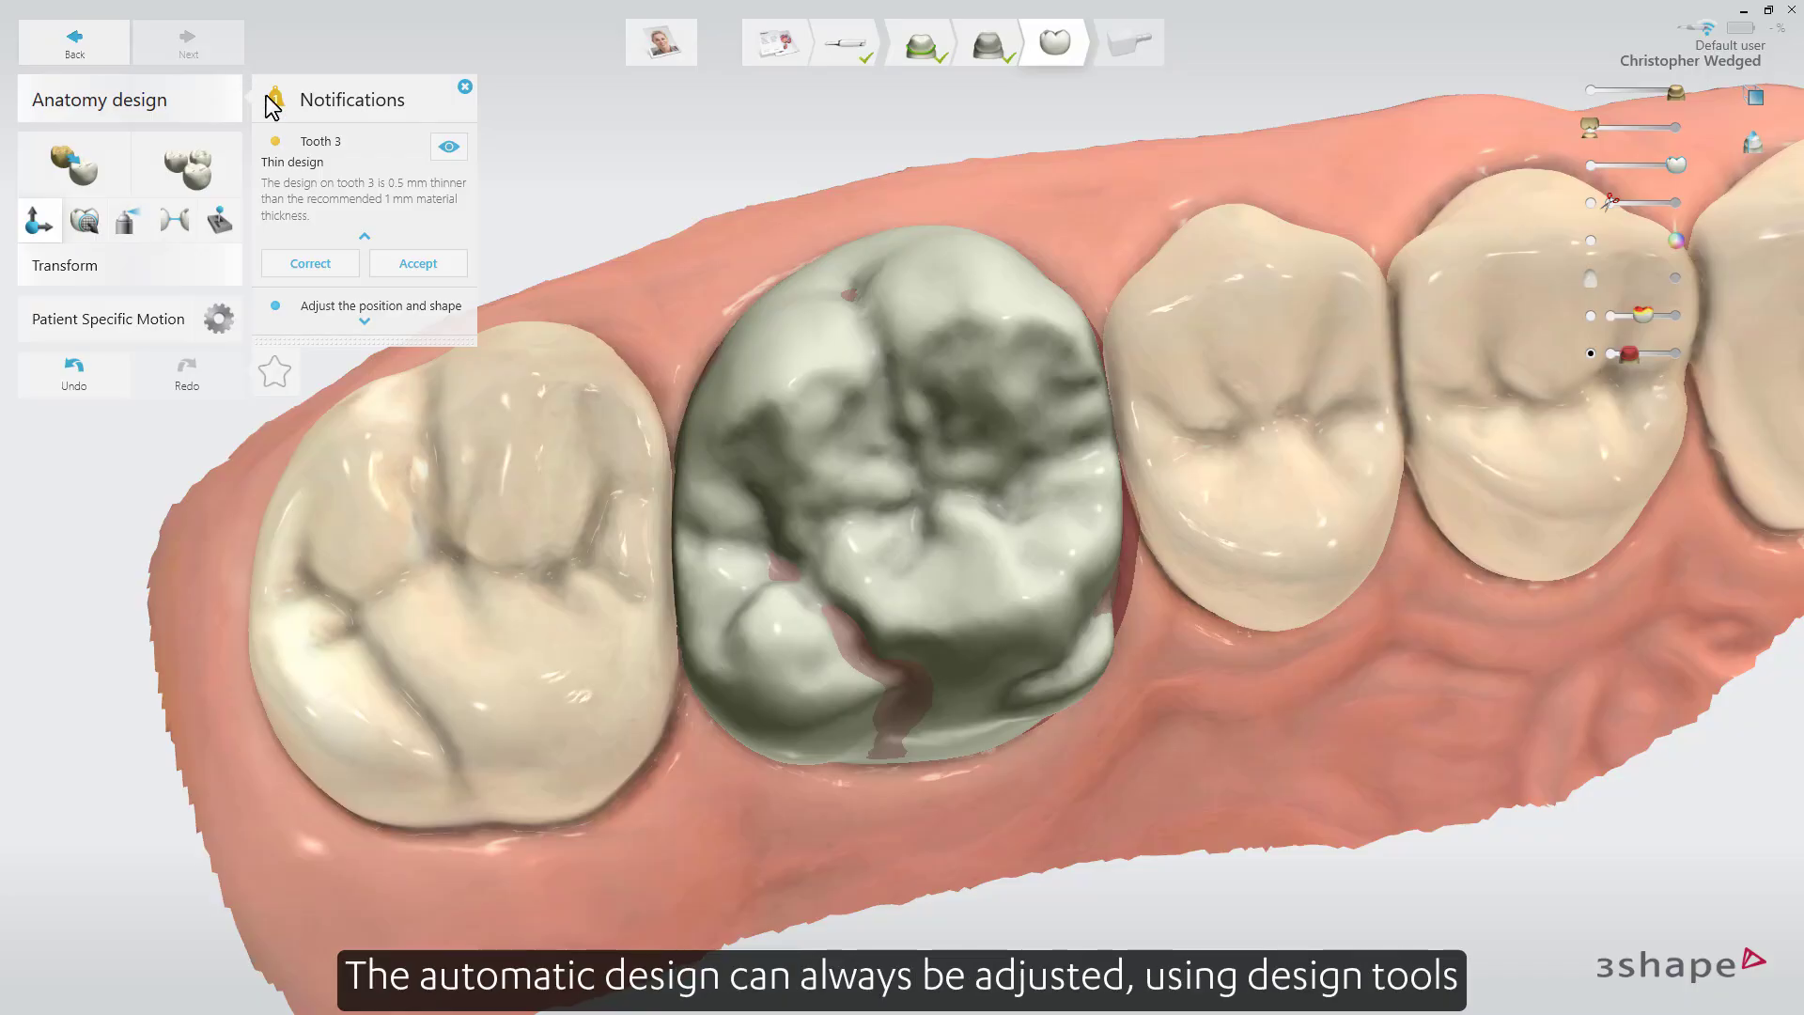
{"action": "mouse_move", "coordinate": [553, 480]}
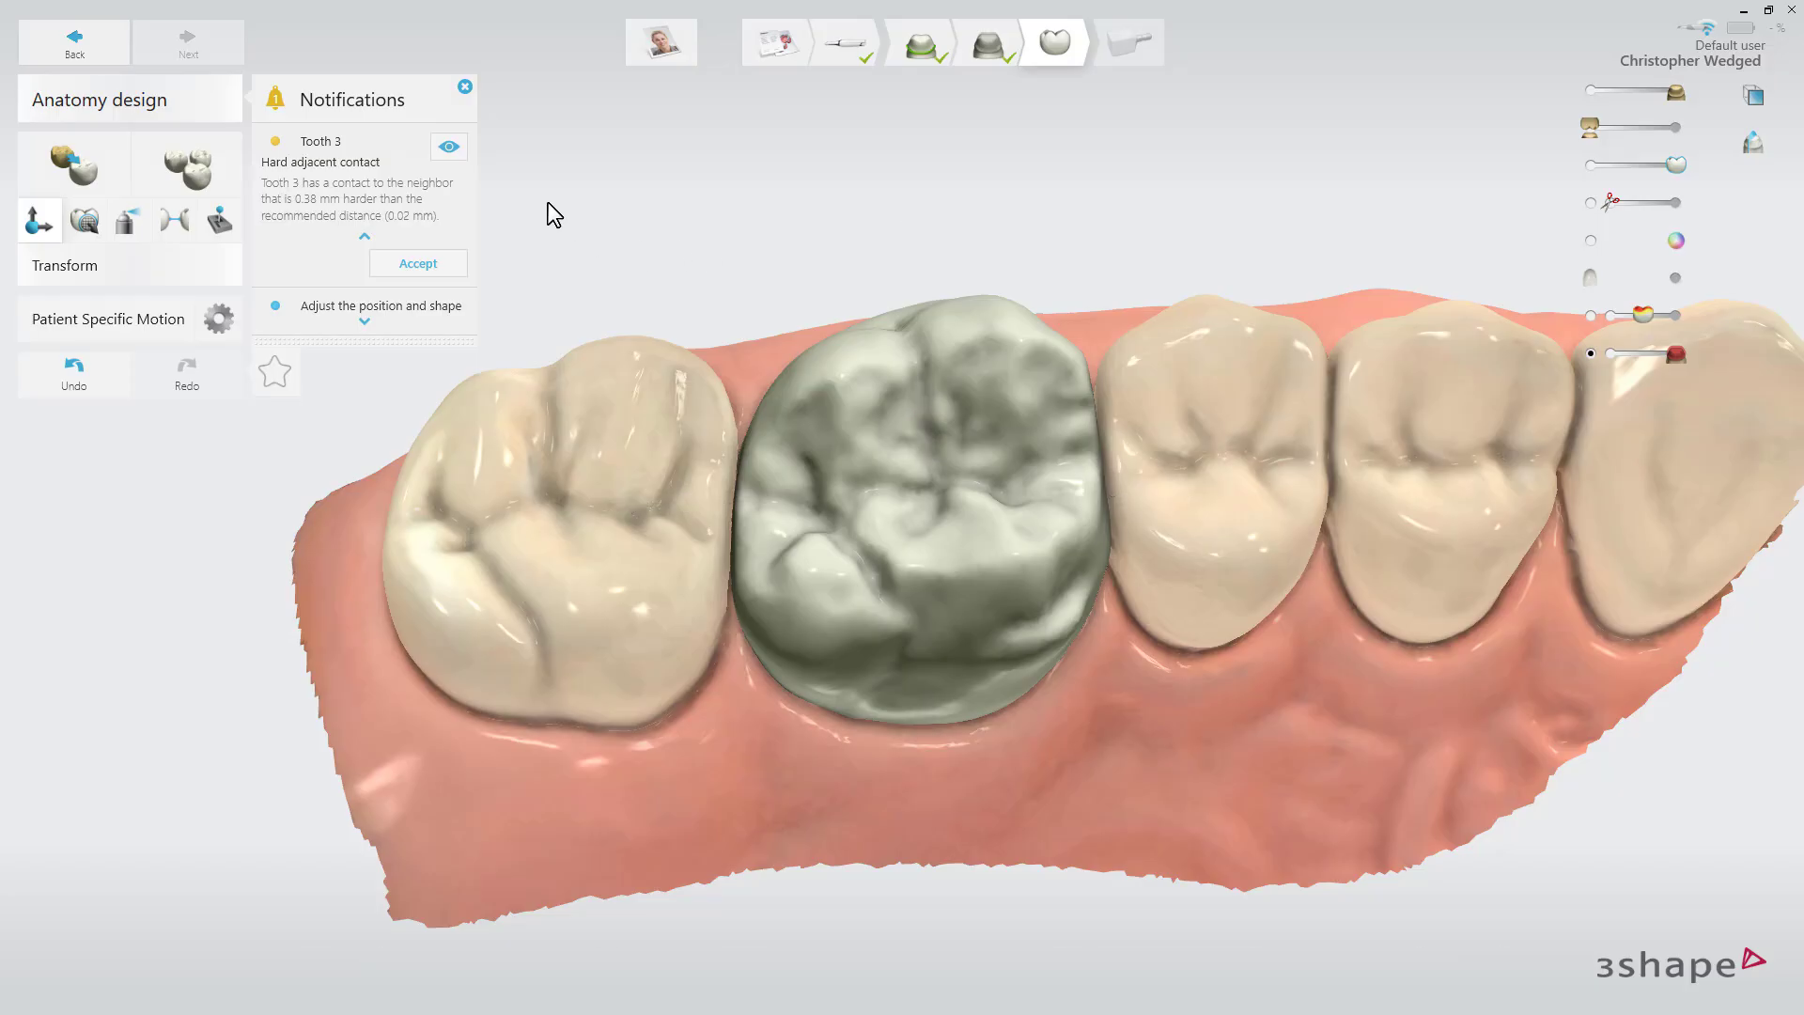
{"action": "left_click", "coordinate": [449, 148]}
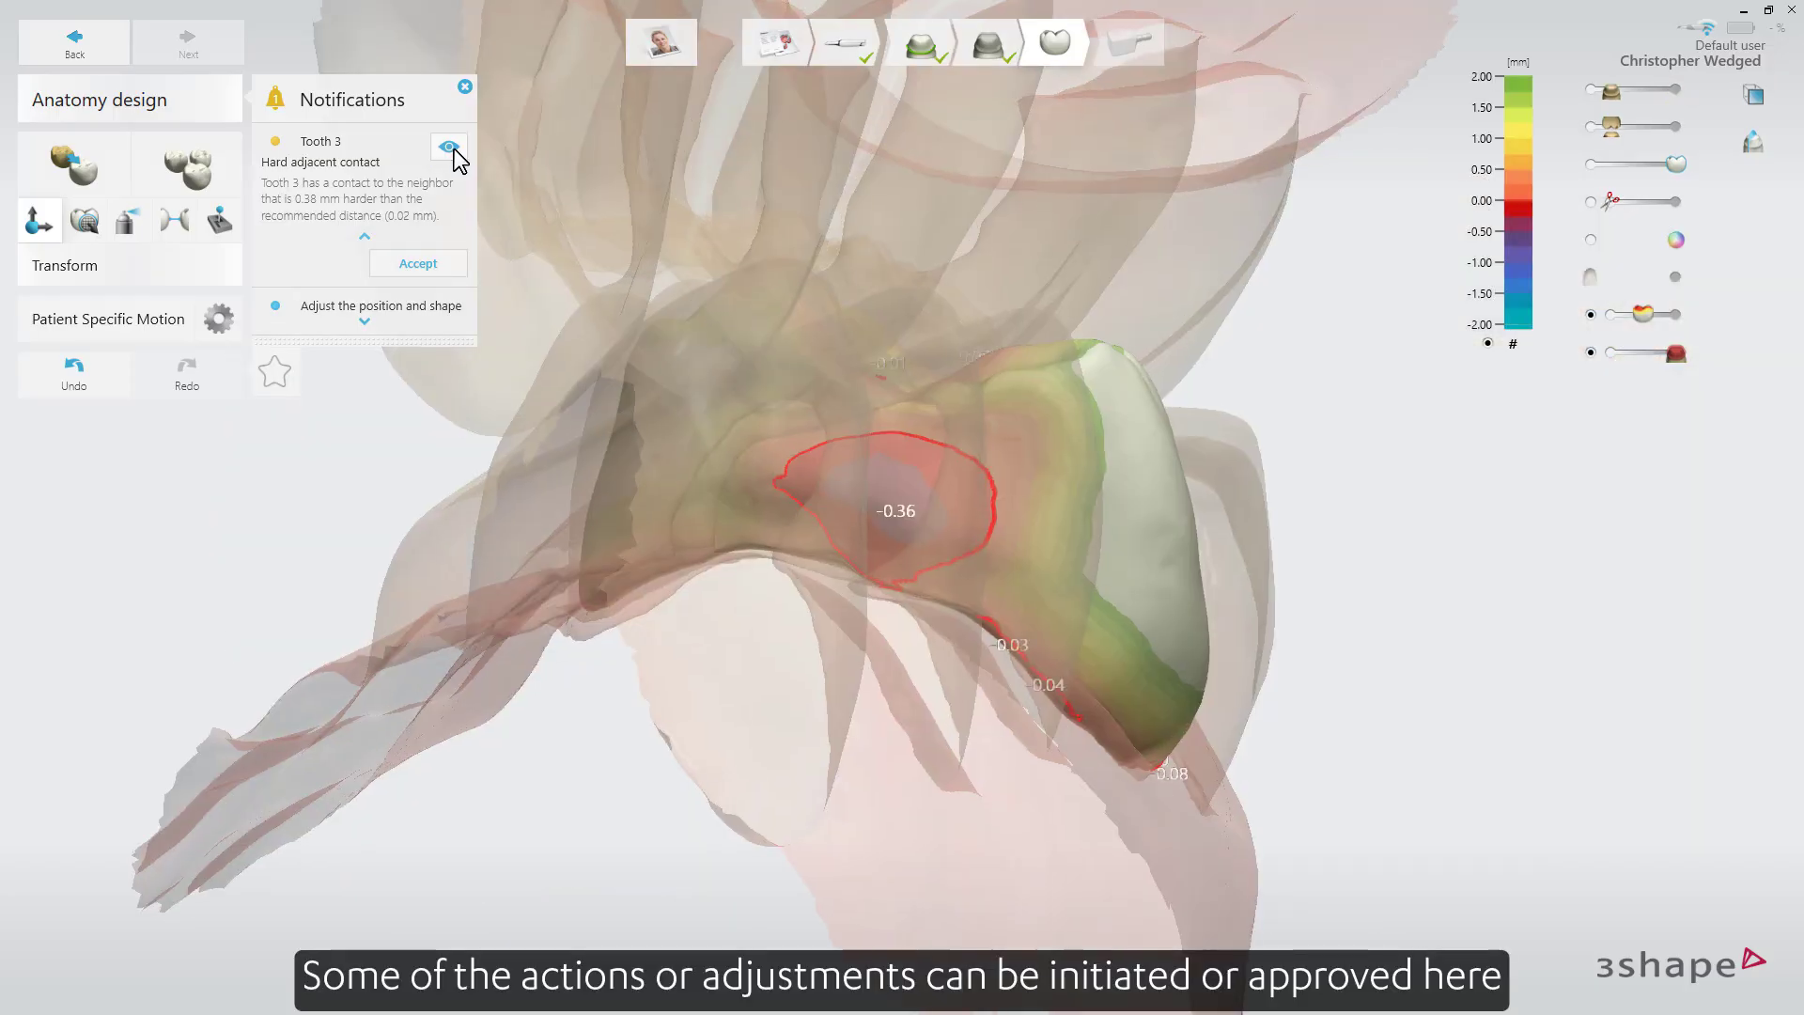
{"action": "right_click_drag", "start_coordinate": [566, 517], "coordinate": [794, 544]}
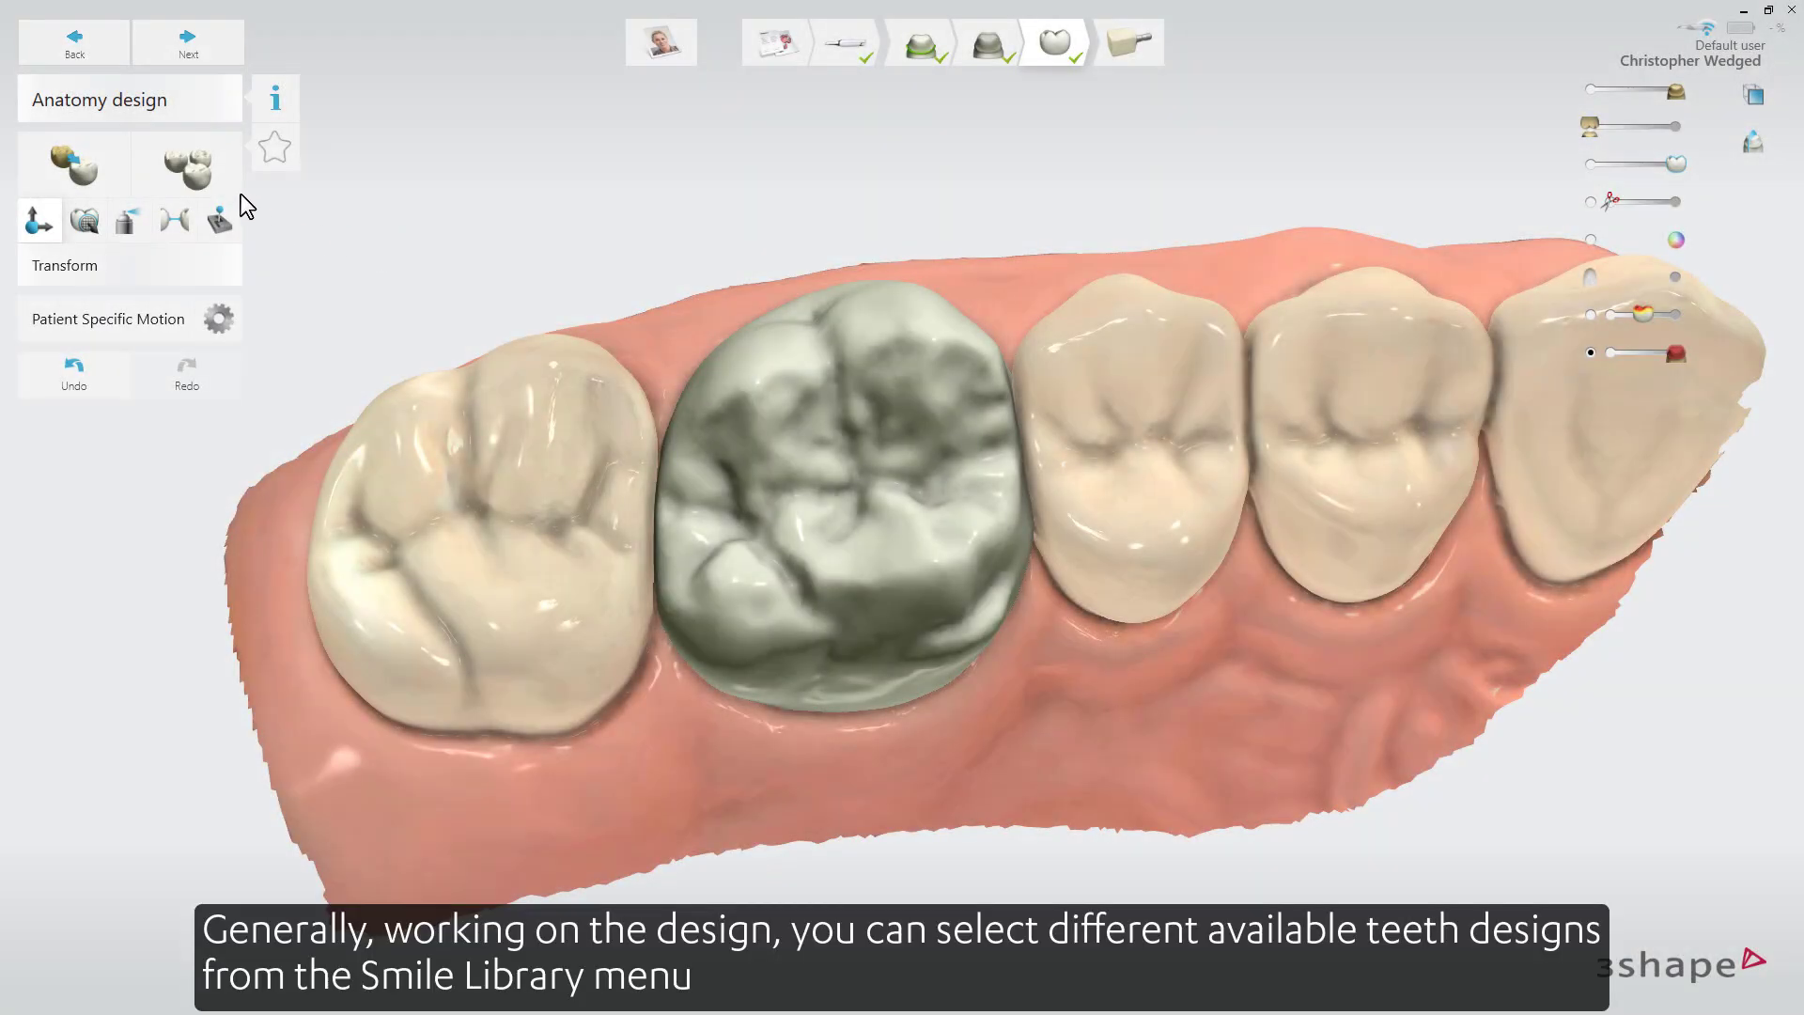
Browse the Smile Library designs for tooth 3 and try copying the shape of the neighbouring molar onto the crown.
{"action": "left_click", "coordinate": [213, 175]}
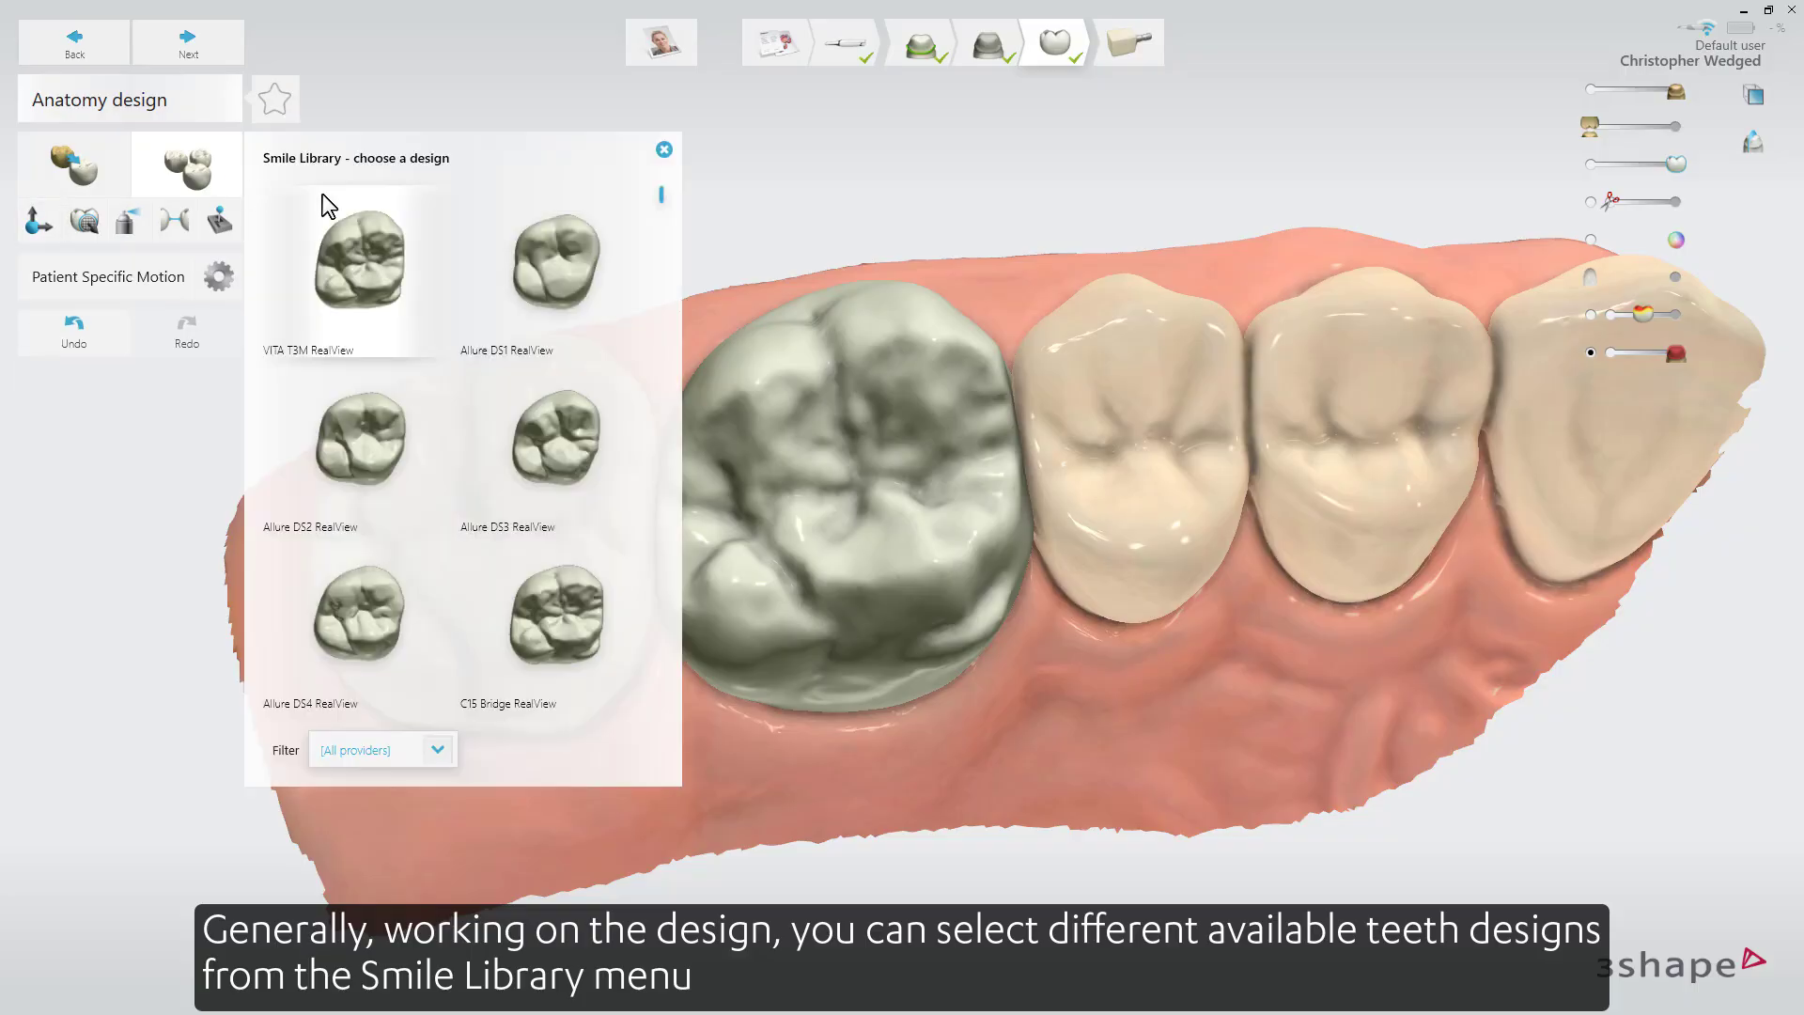
{"action": "left_click_drag", "start_coordinate": [662, 194], "coordinate": [671, 383]}
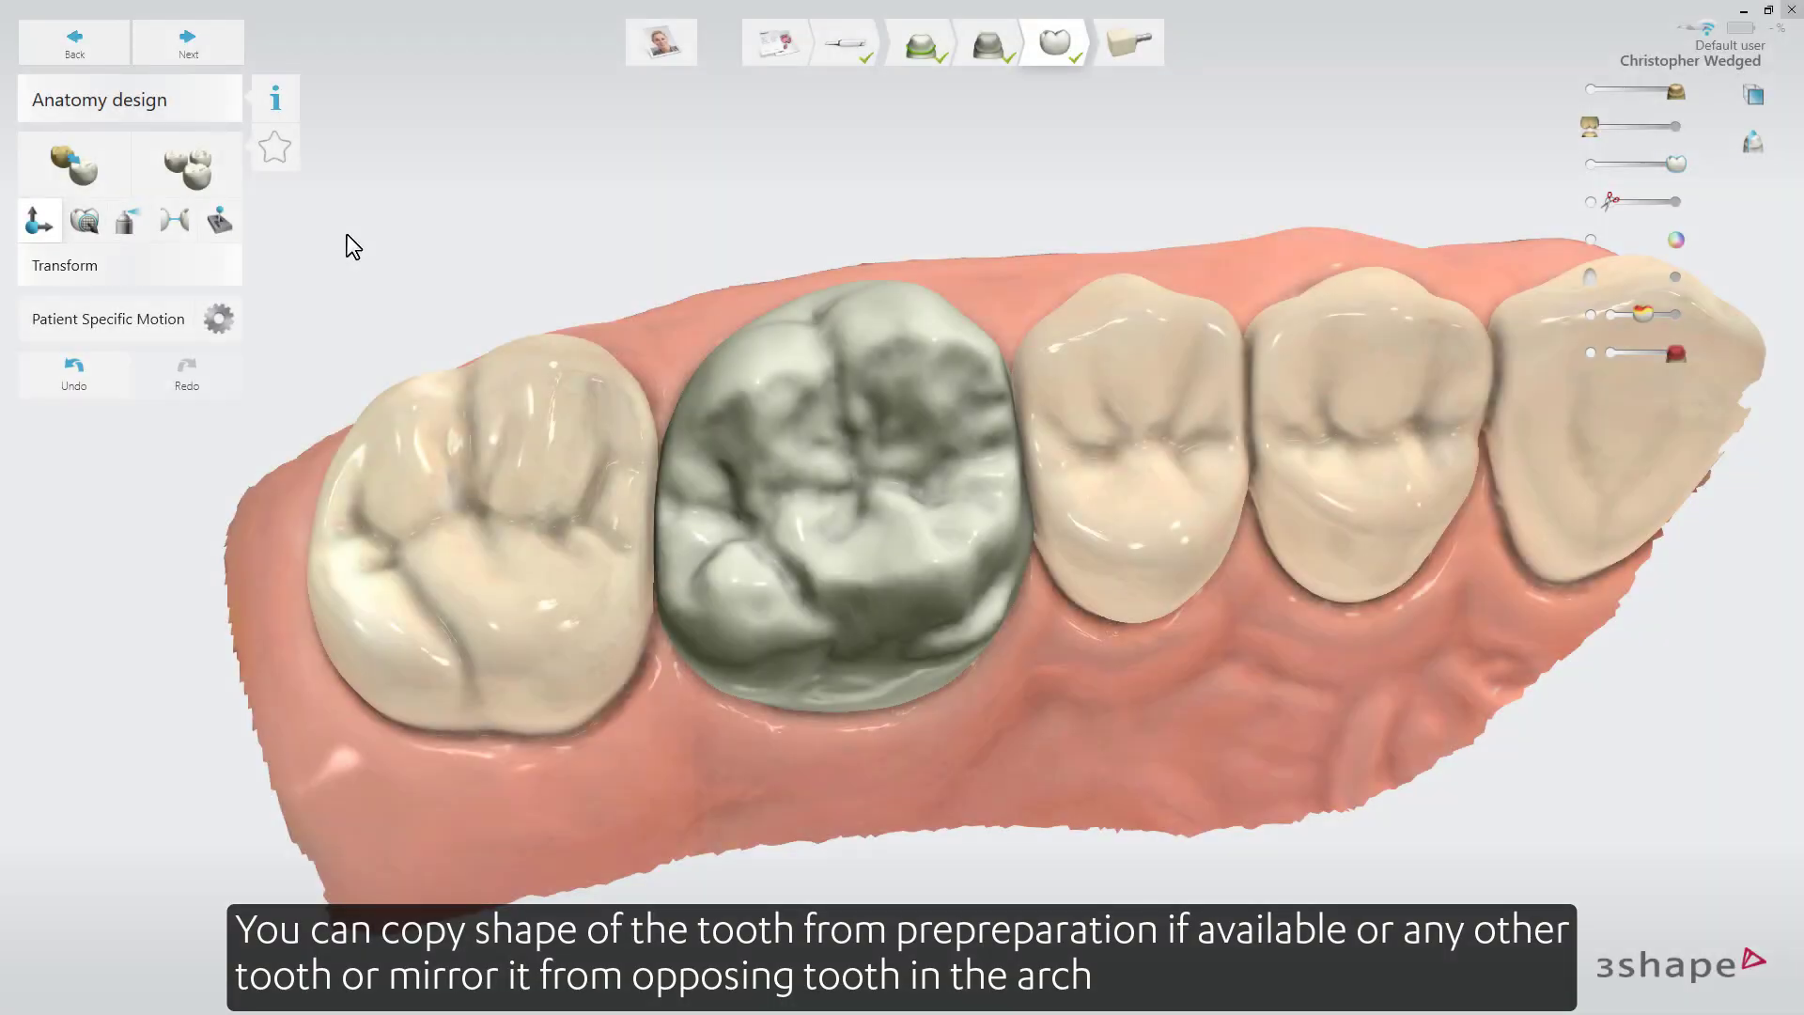
{"action": "left_click", "coordinate": [79, 164]}
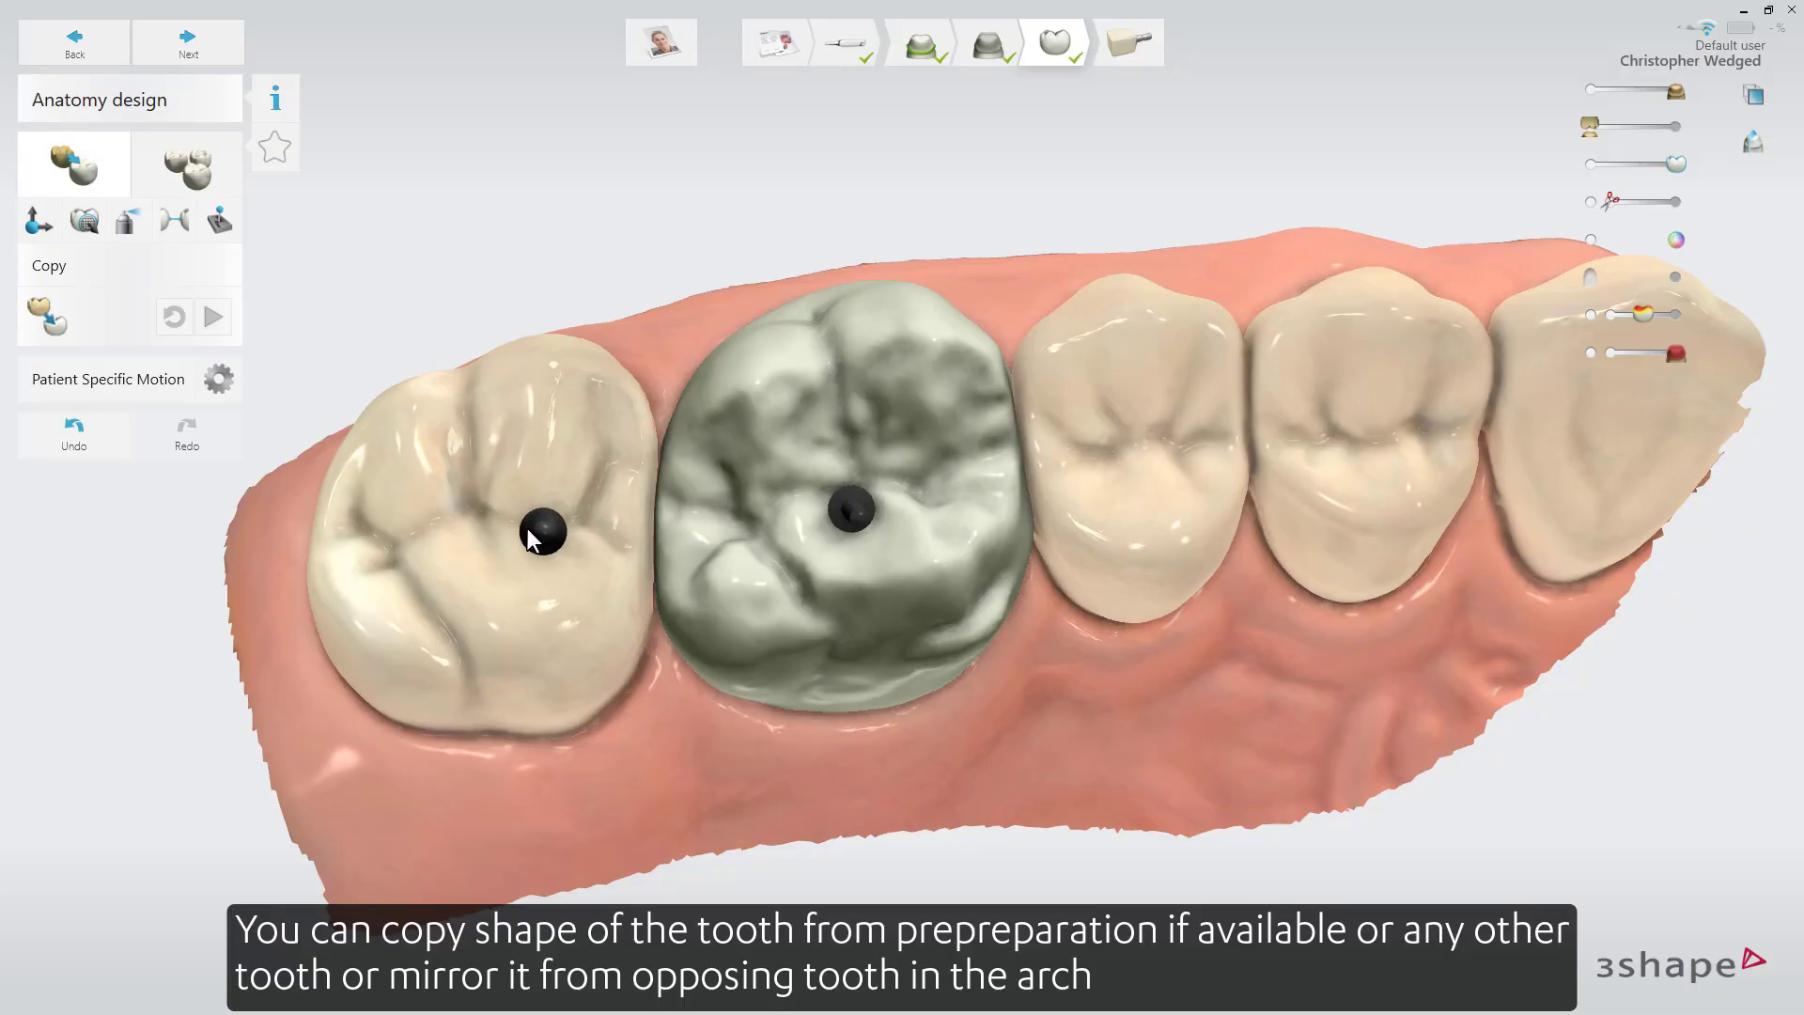
{"action": "right_click_drag", "start_coordinate": [480, 525], "coordinate": [482, 429]}
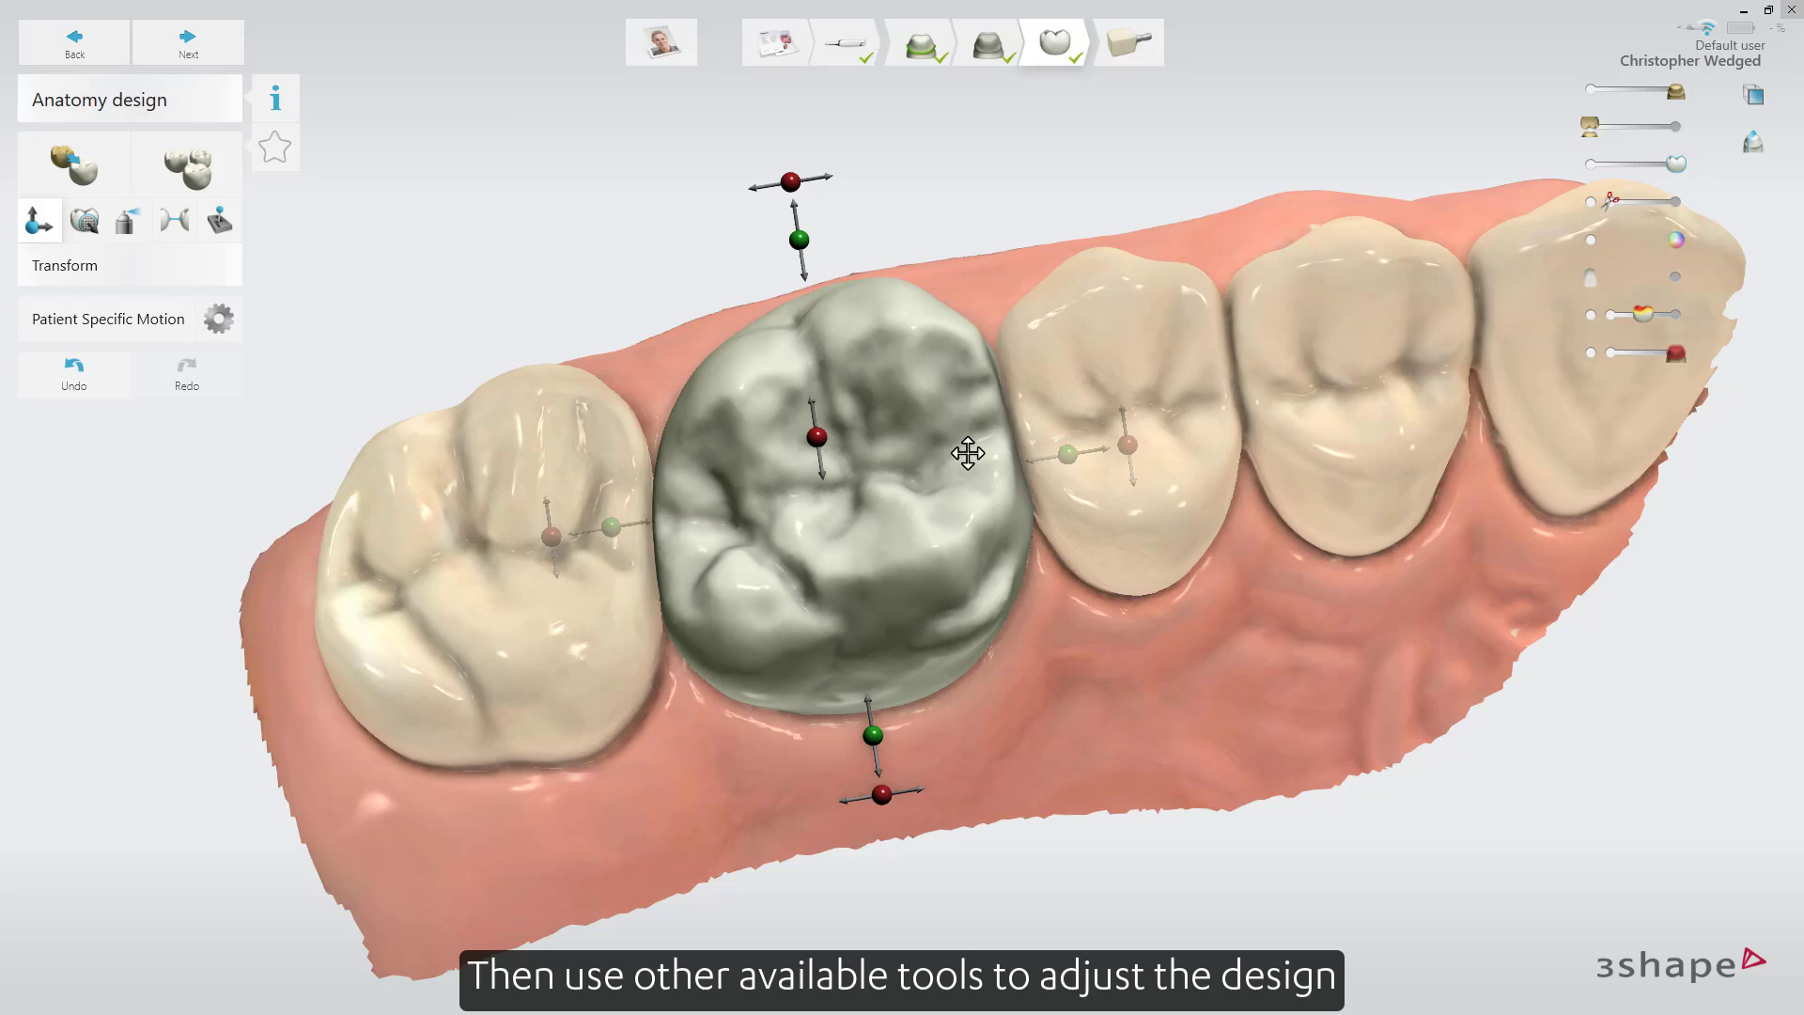
Reposition the tooth 3 crown relative to its neighbours and antagonist with Transform, and bring up the Morph and sculpting tools.
{"action": "mouse_move", "coordinate": [1130, 446]}
{"action": "left_click_drag", "start_coordinate": [1131, 448], "coordinate": [1062, 449]}
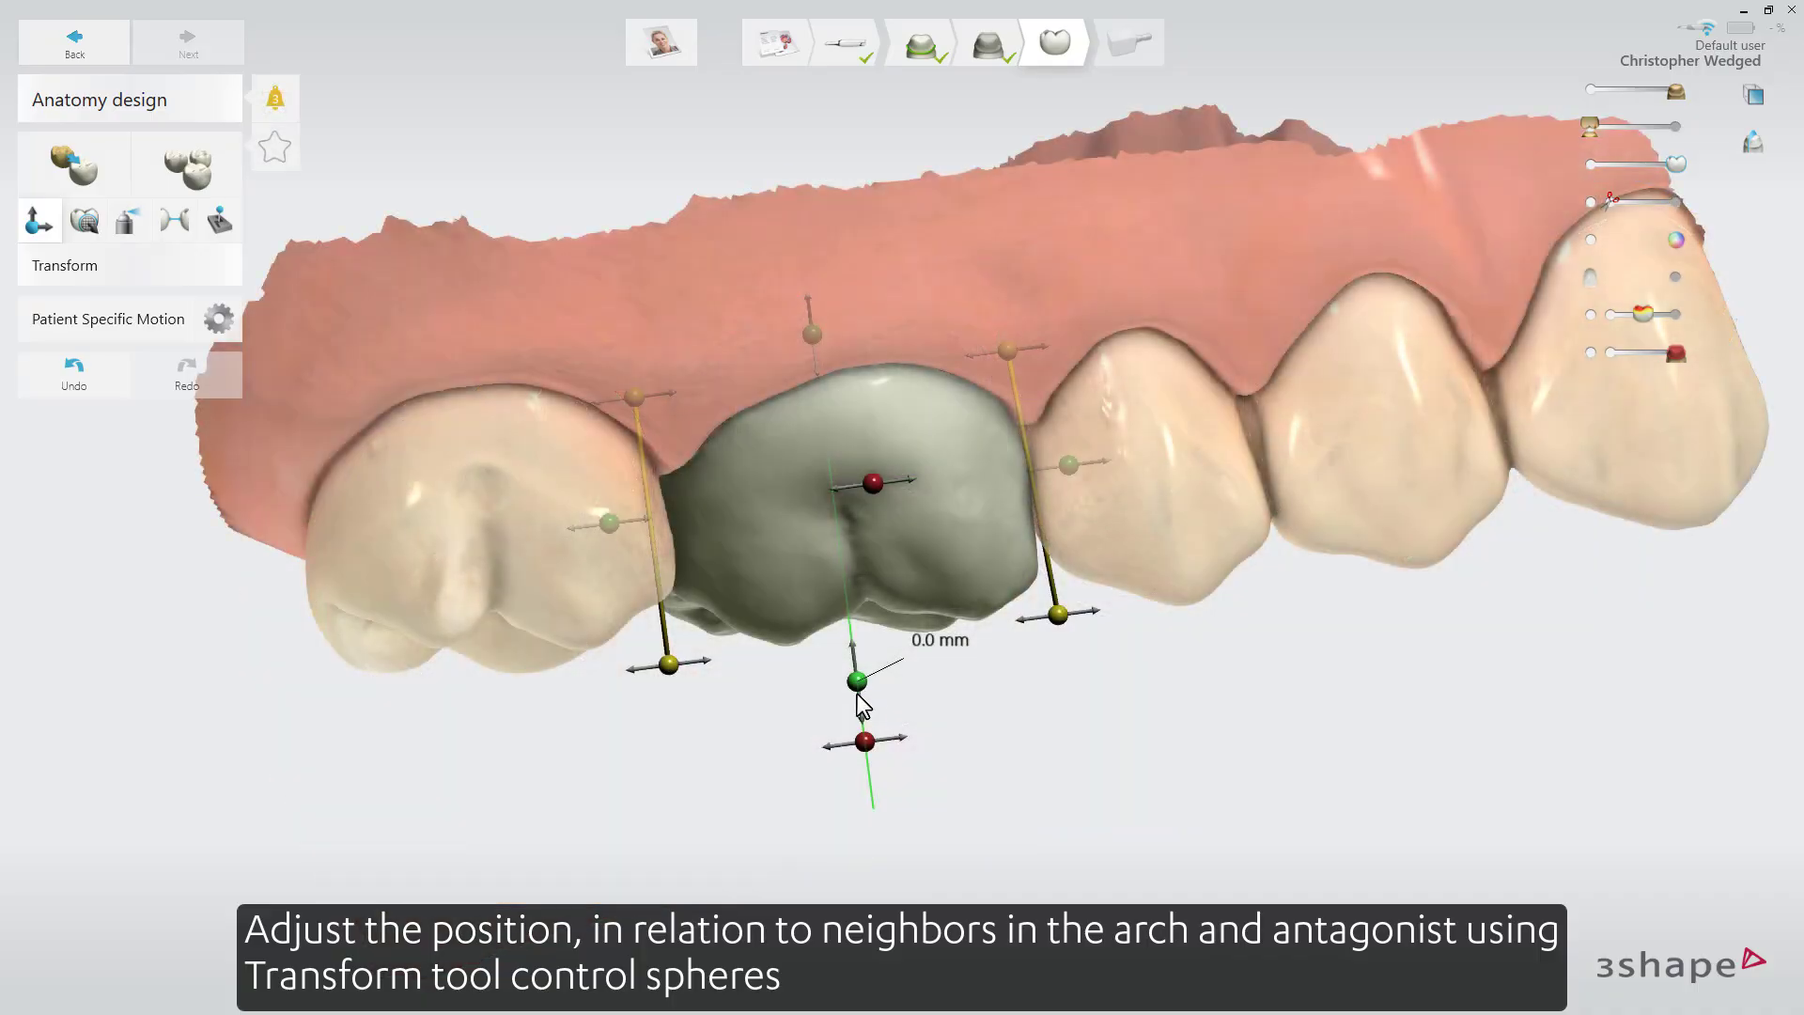
{"action": "left_click_drag", "start_coordinate": [858, 696], "coordinate": [818, 673]}
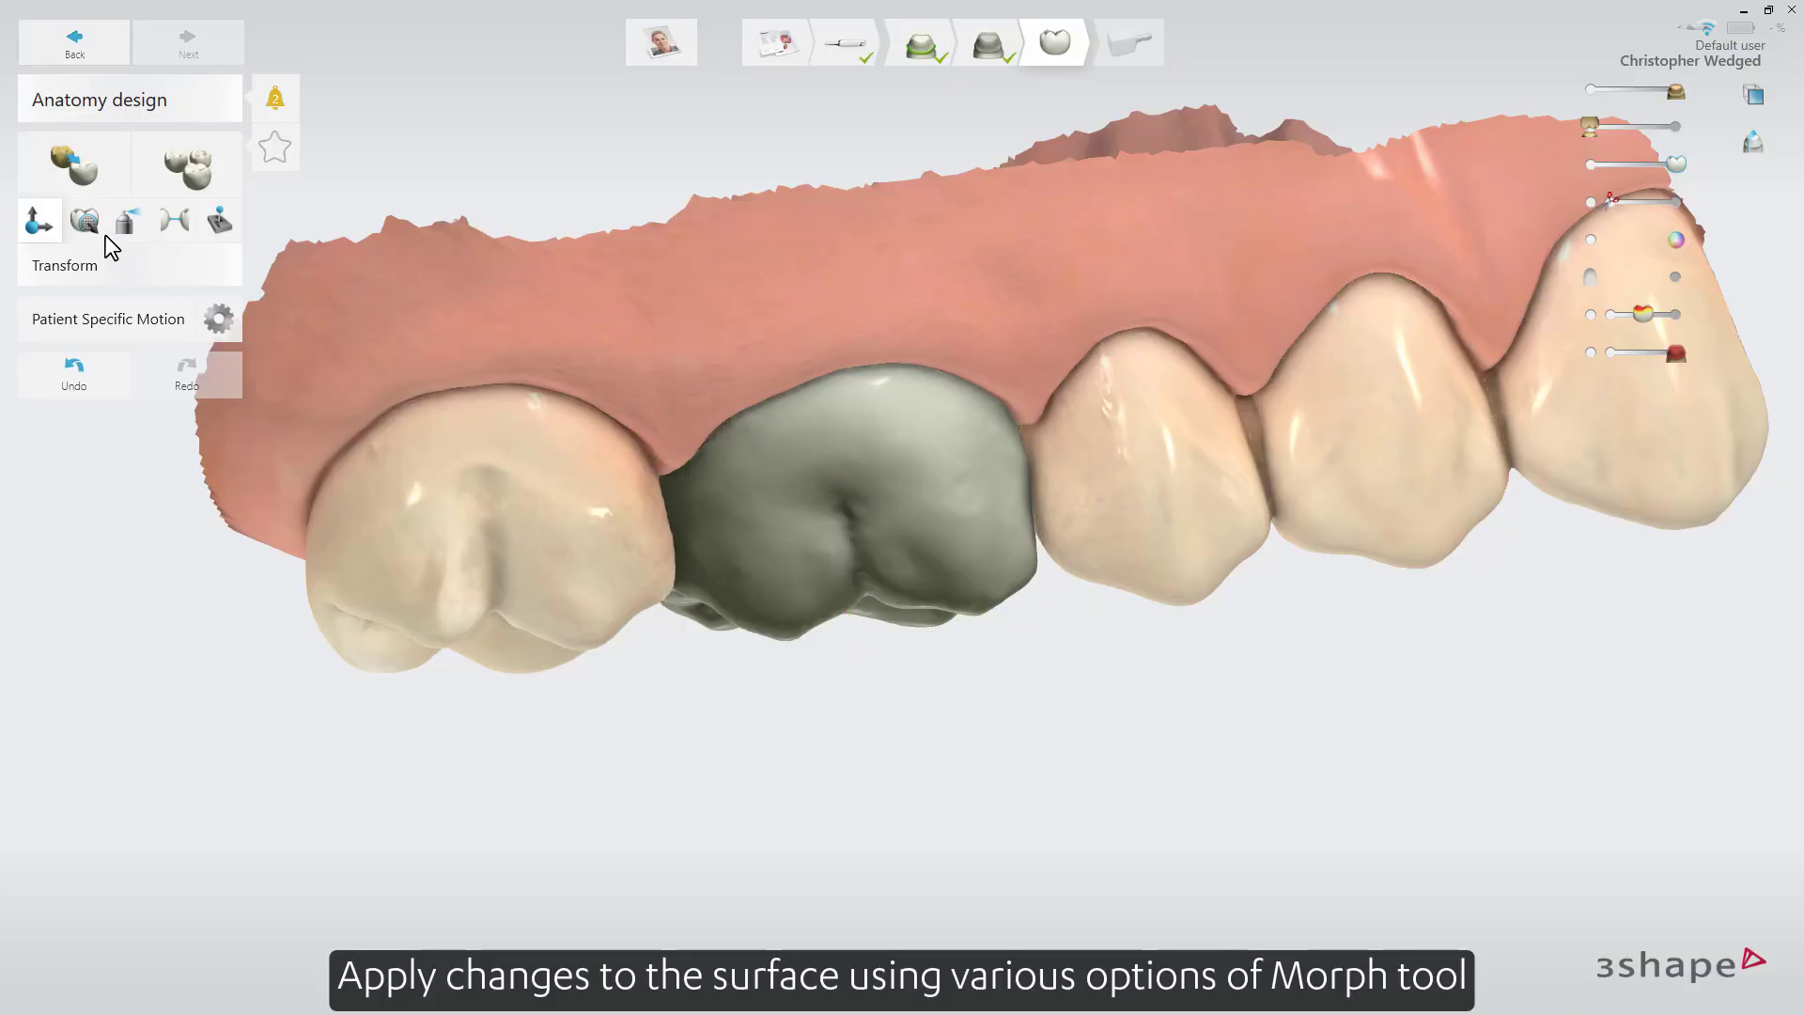
{"action": "left_click", "coordinate": [94, 227]}
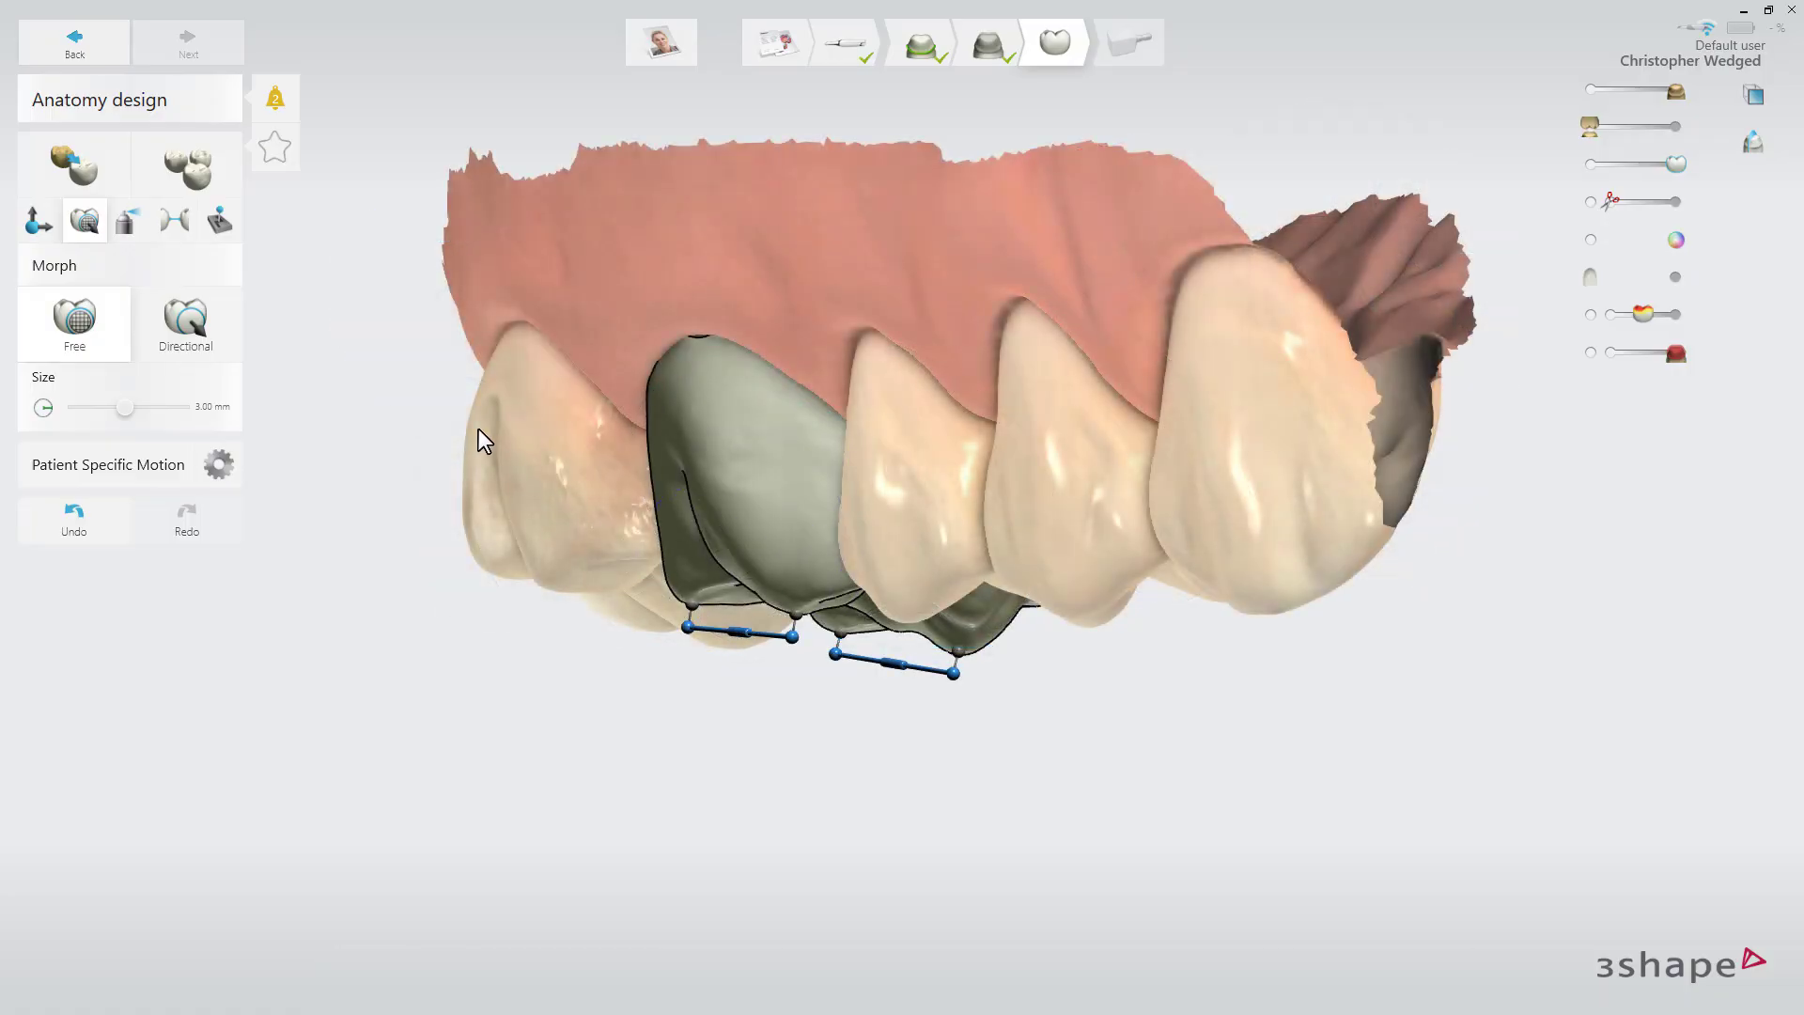
{"action": "left_click", "coordinate": [128, 226]}
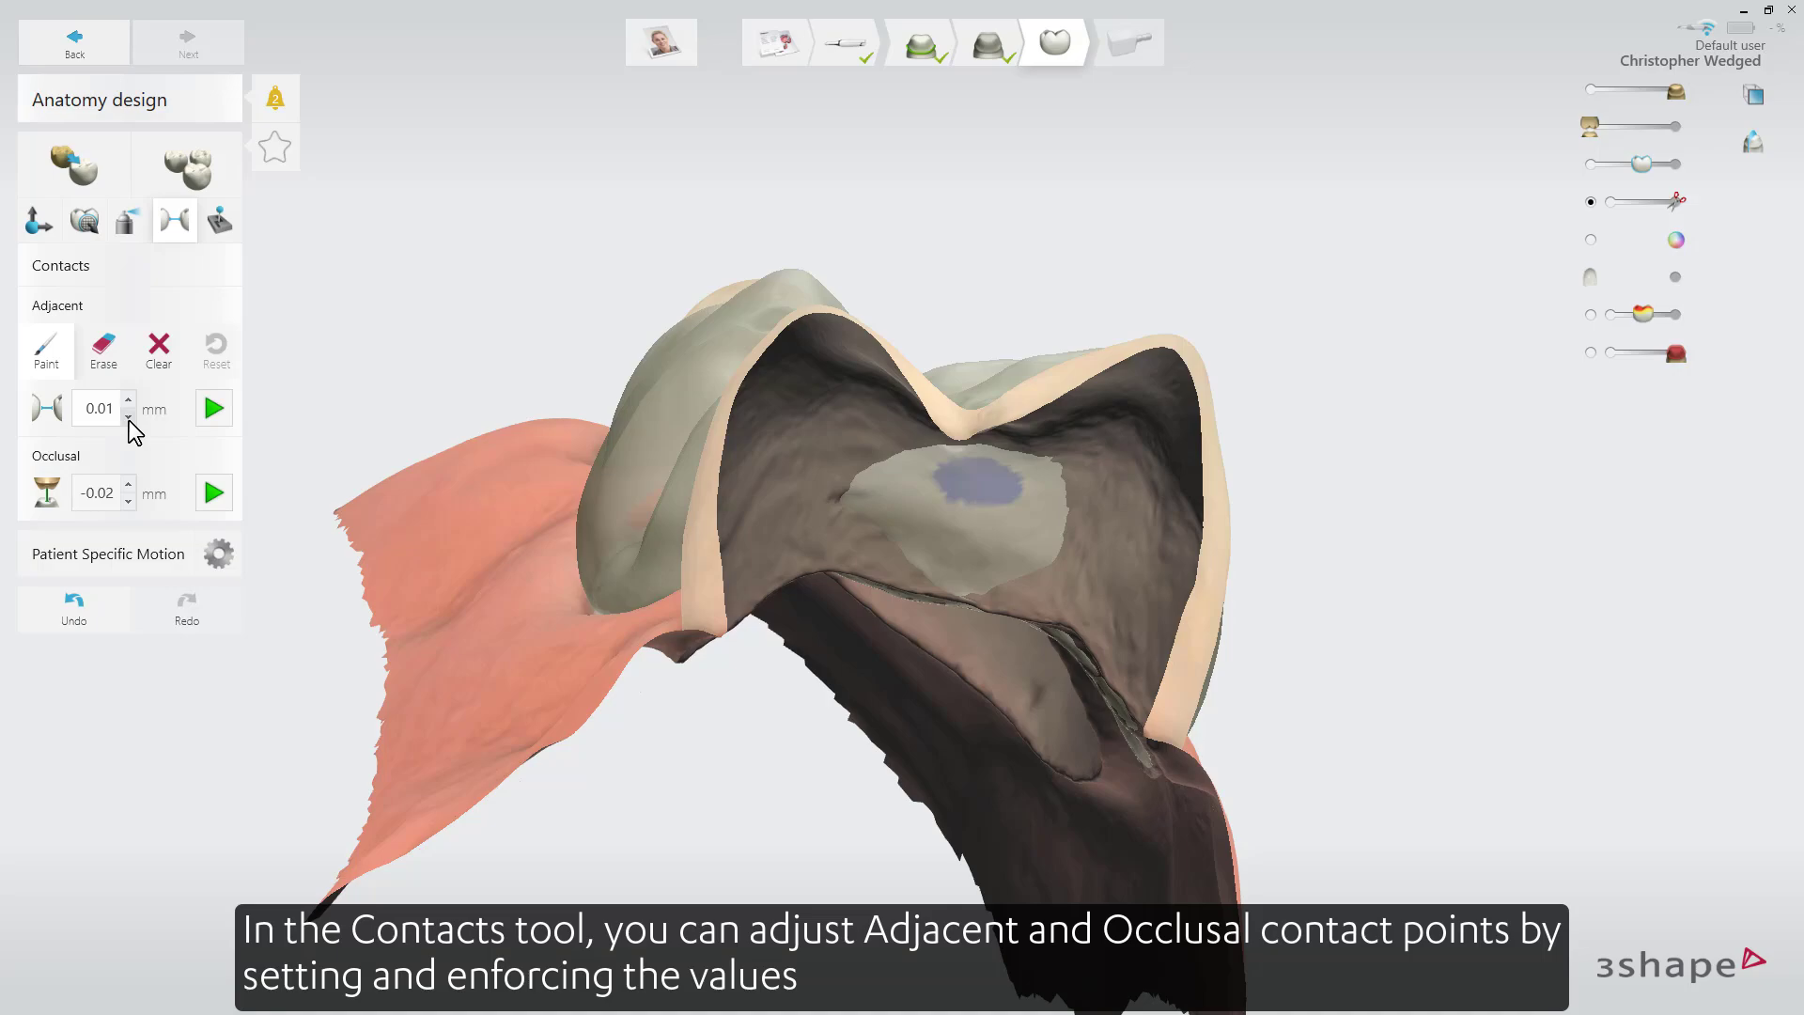
Set the crown's adjacent contact to 0.02 mm and occlusal contact to 0 mm, and enforce both values.
{"action": "left_click", "coordinate": [128, 484]}
{"action": "left_click", "coordinate": [207, 490]}
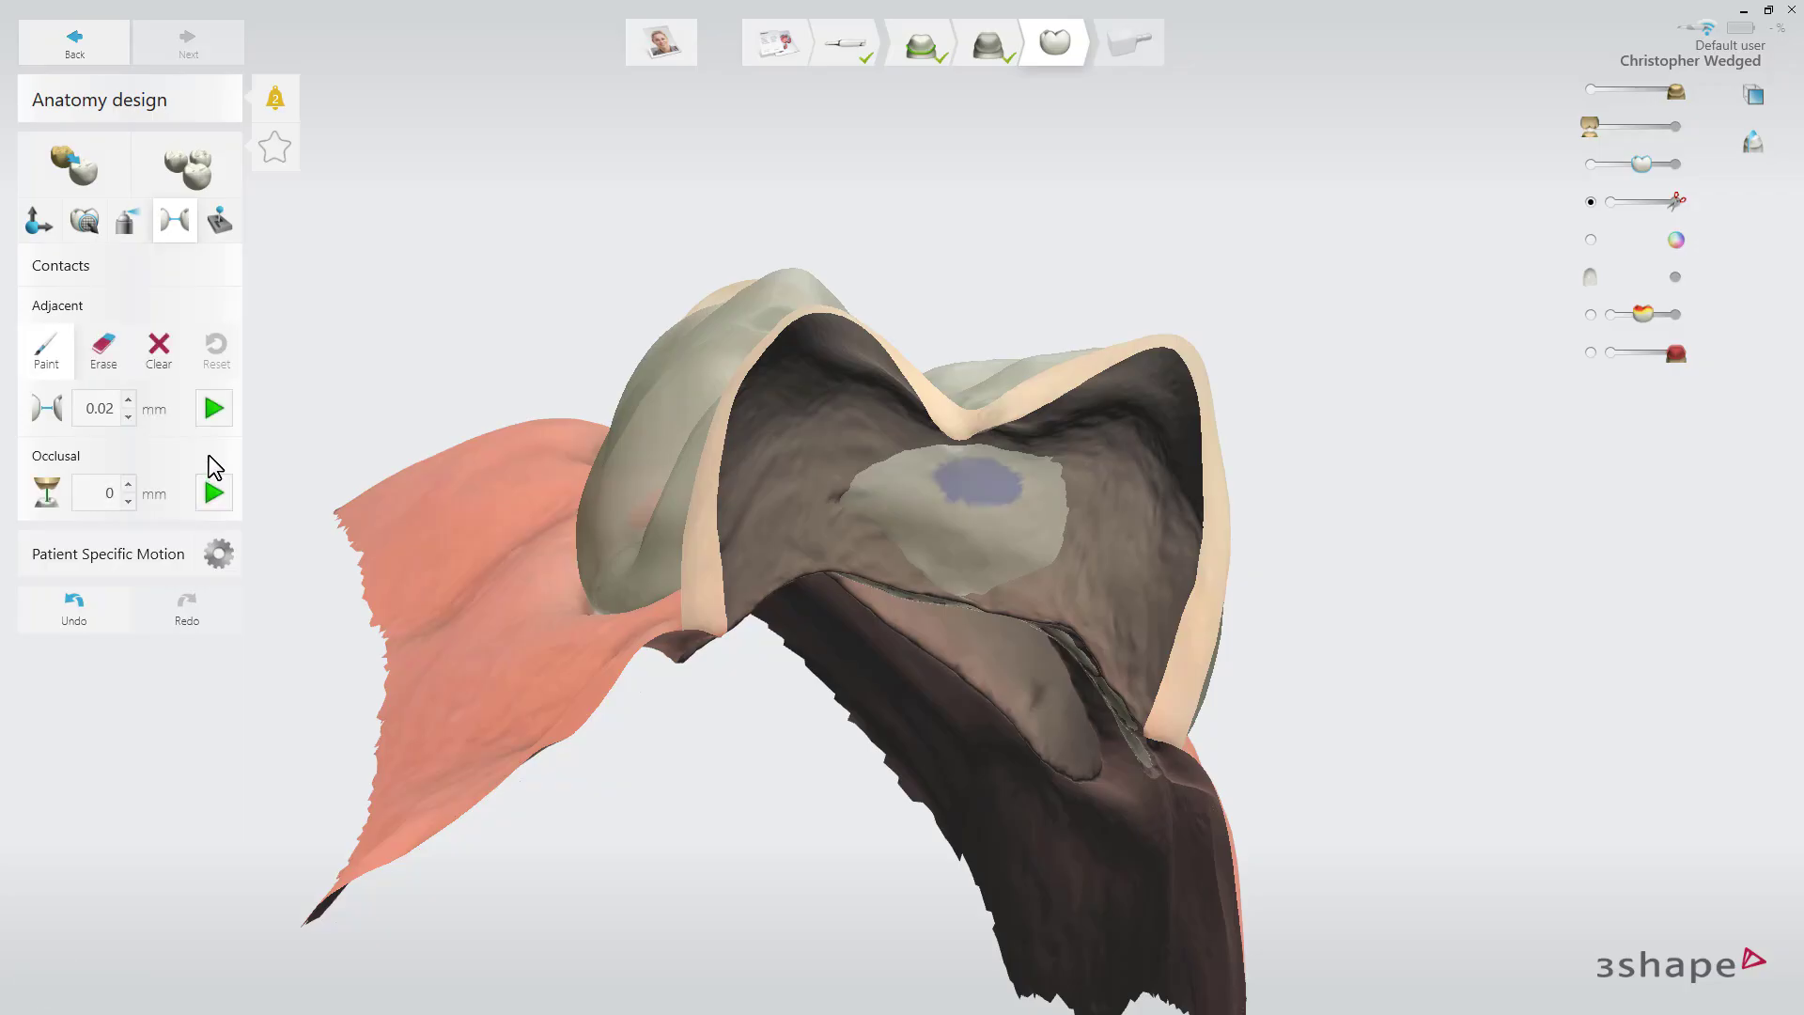
{"action": "left_click", "coordinate": [210, 410]}
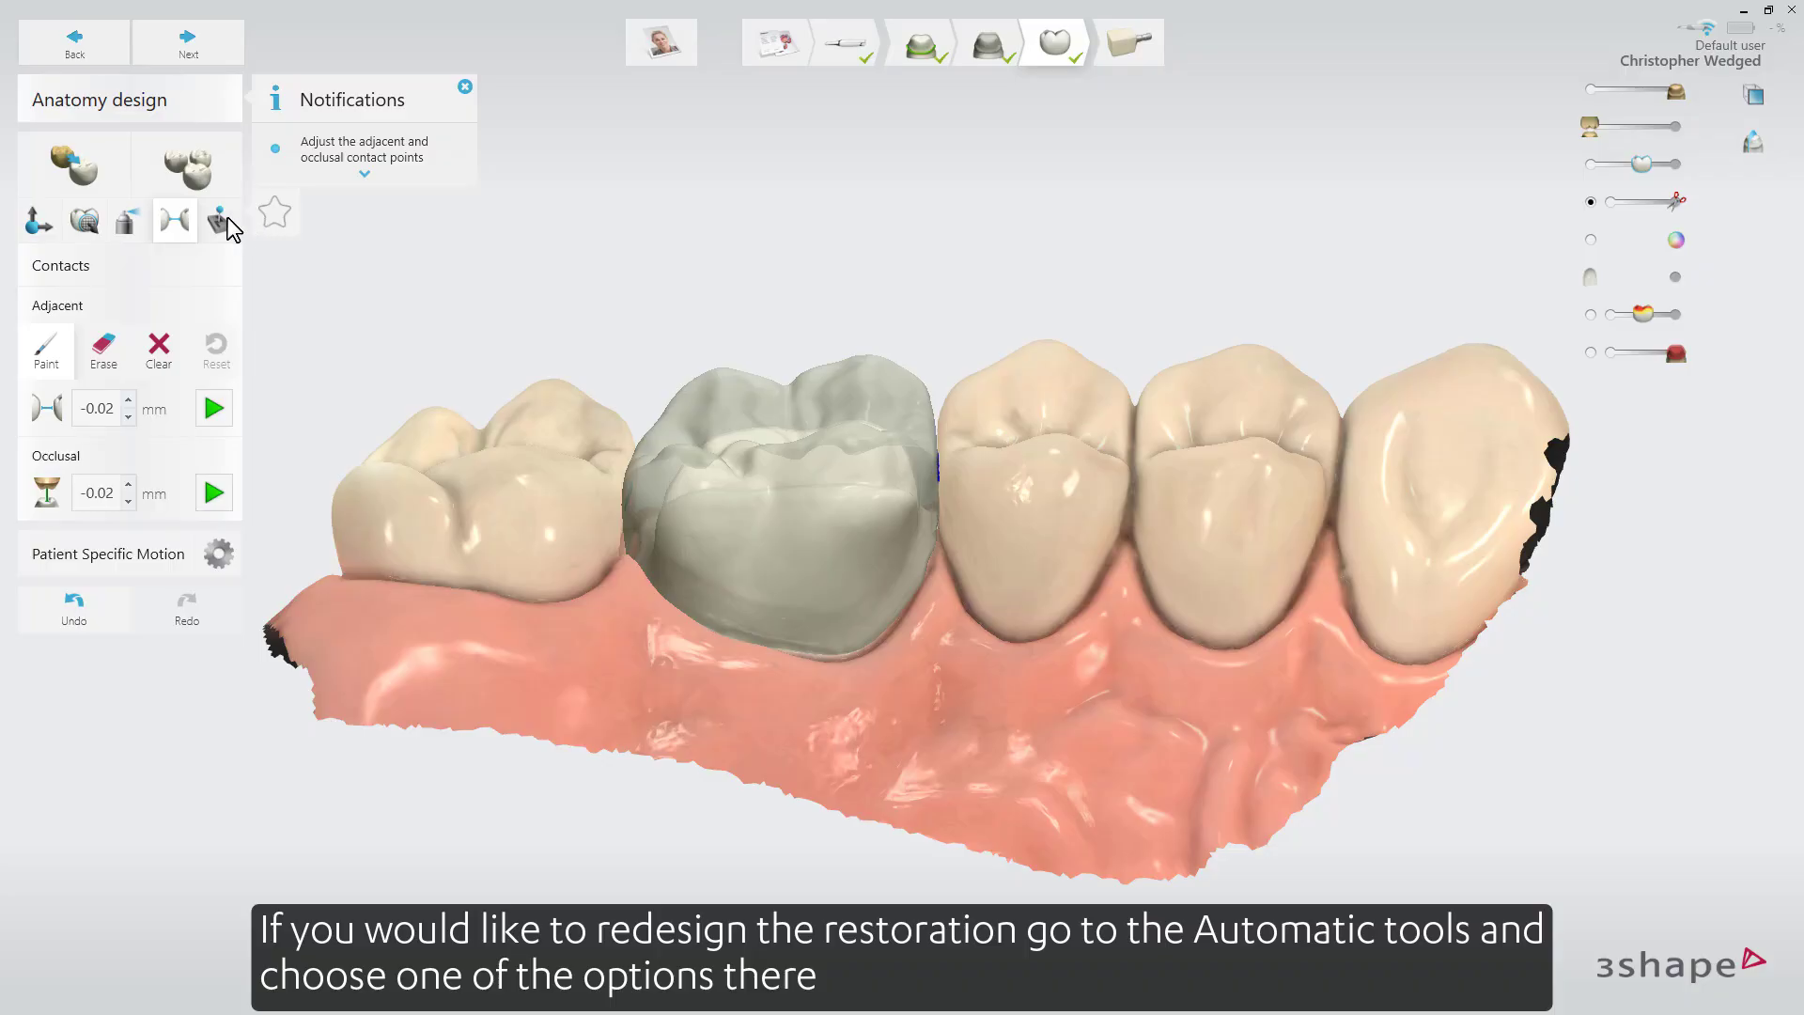
Look over the automatic design tools and activate dynamic occlusion with Patient Specific Motion.
{"action": "left_click", "coordinate": [222, 222]}
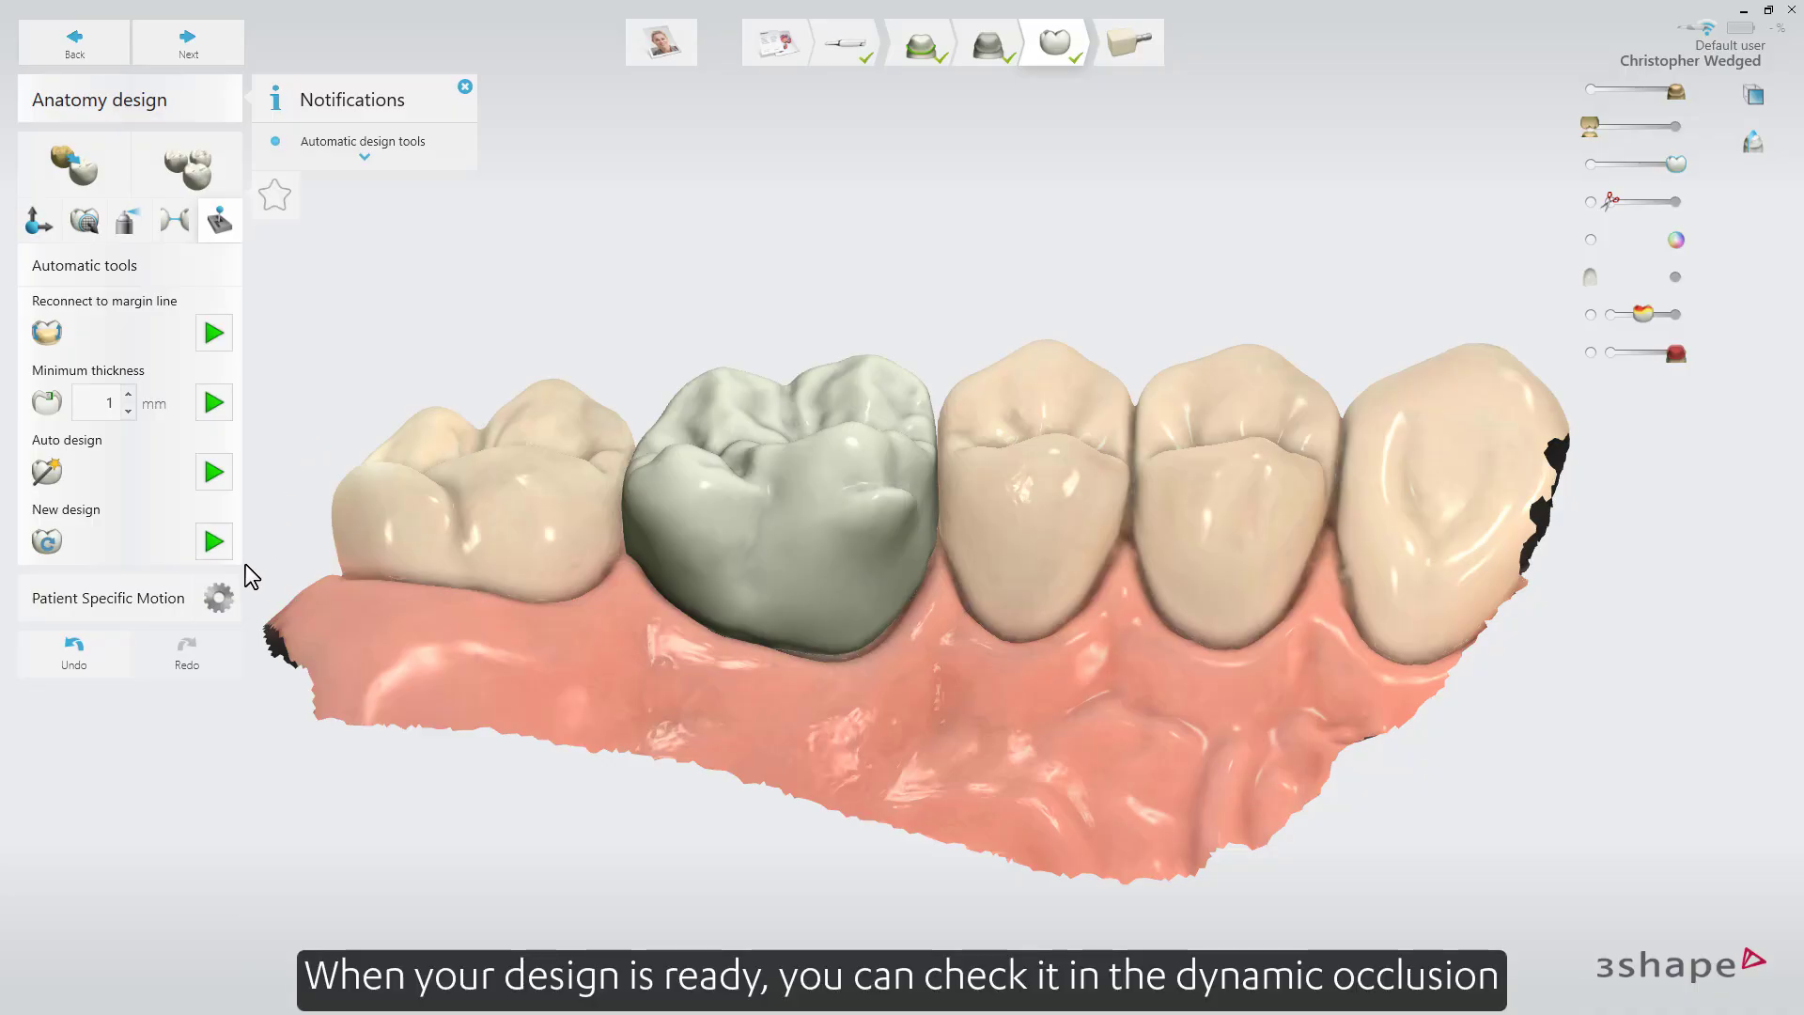
{"action": "left_click", "coordinate": [219, 598]}
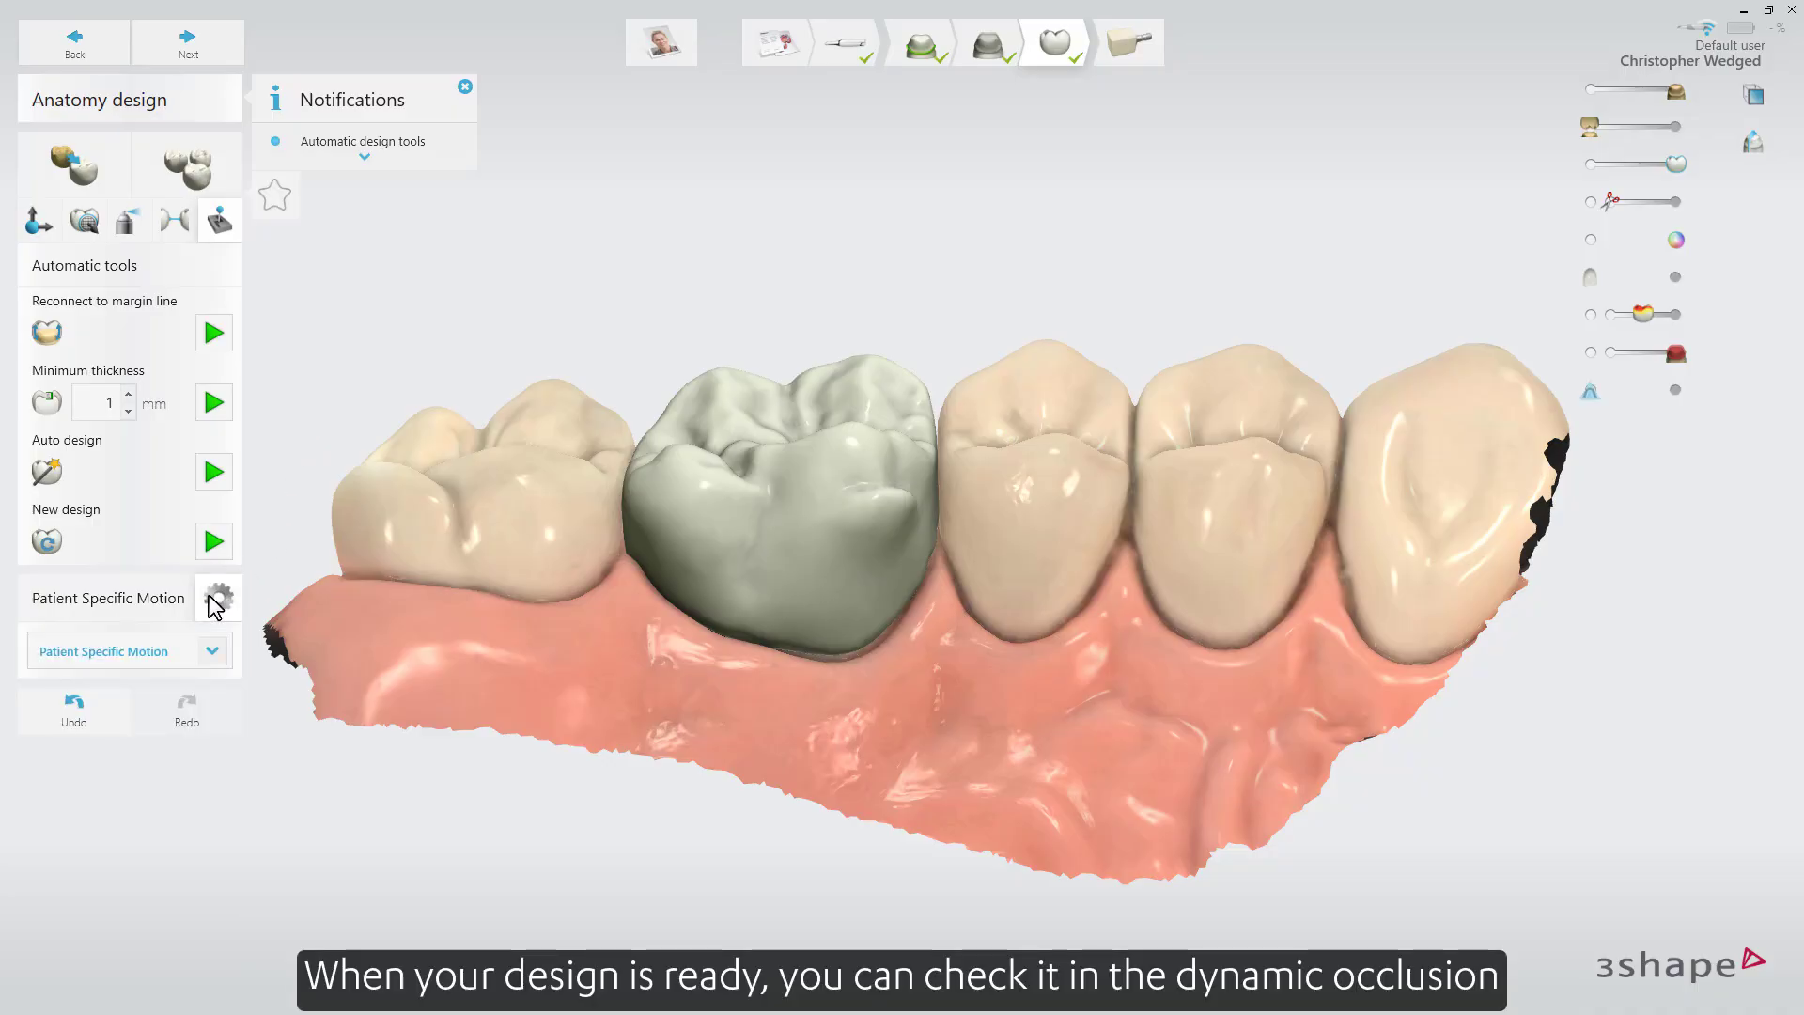
{"action": "left_click", "coordinate": [215, 650]}
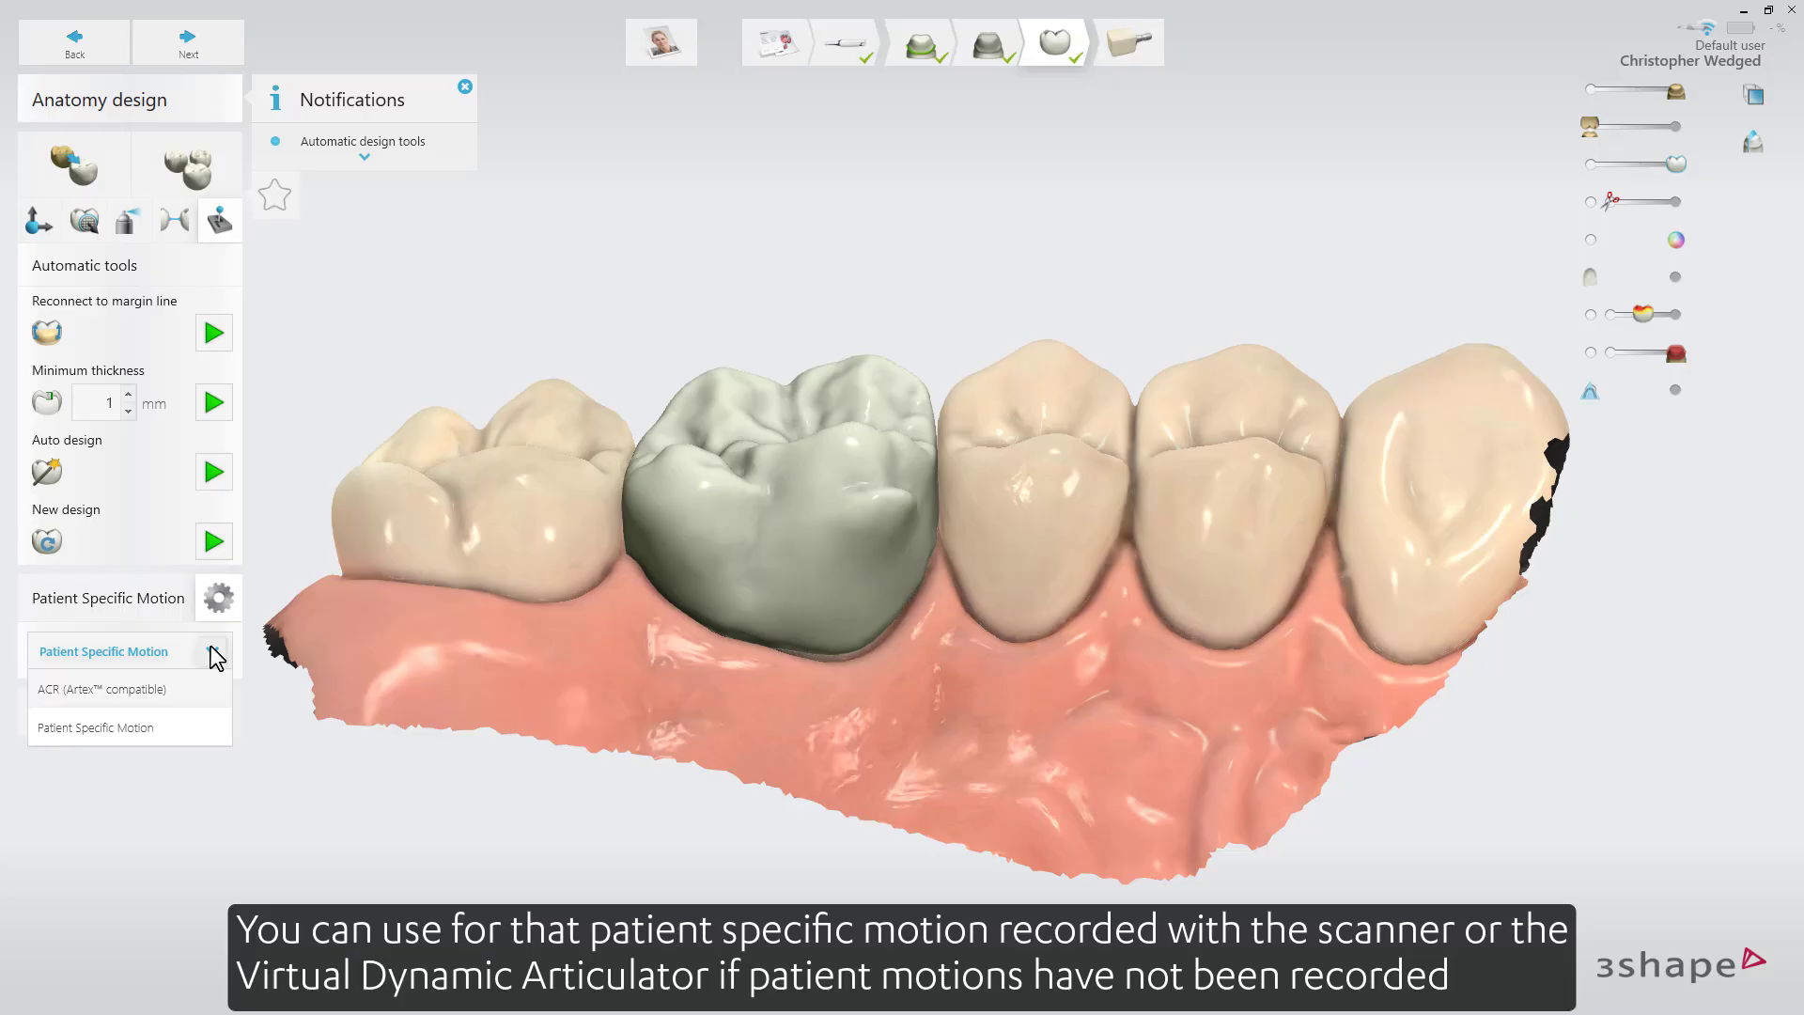
{"action": "left_click", "coordinate": [143, 622]}
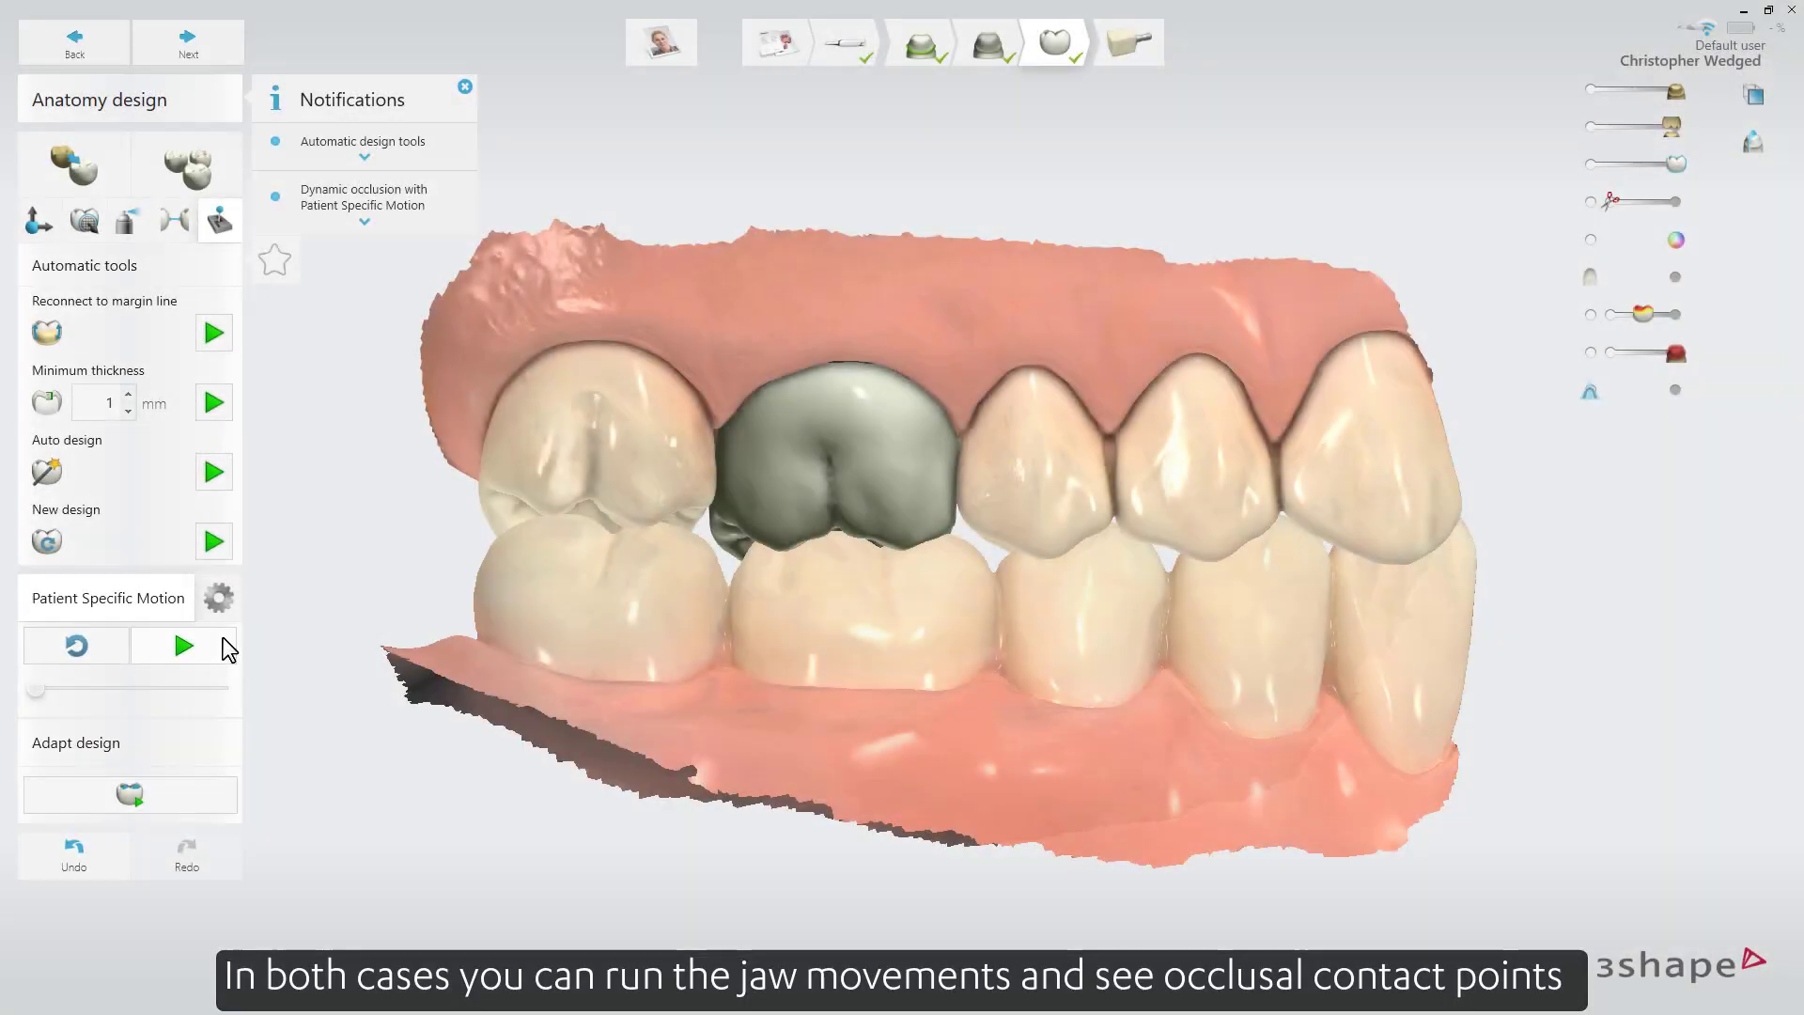
Run the recorded jaw motion, inspect the crown's occlusal contact points, and adapt the crown design to them.
{"action": "left_click", "coordinate": [224, 647]}
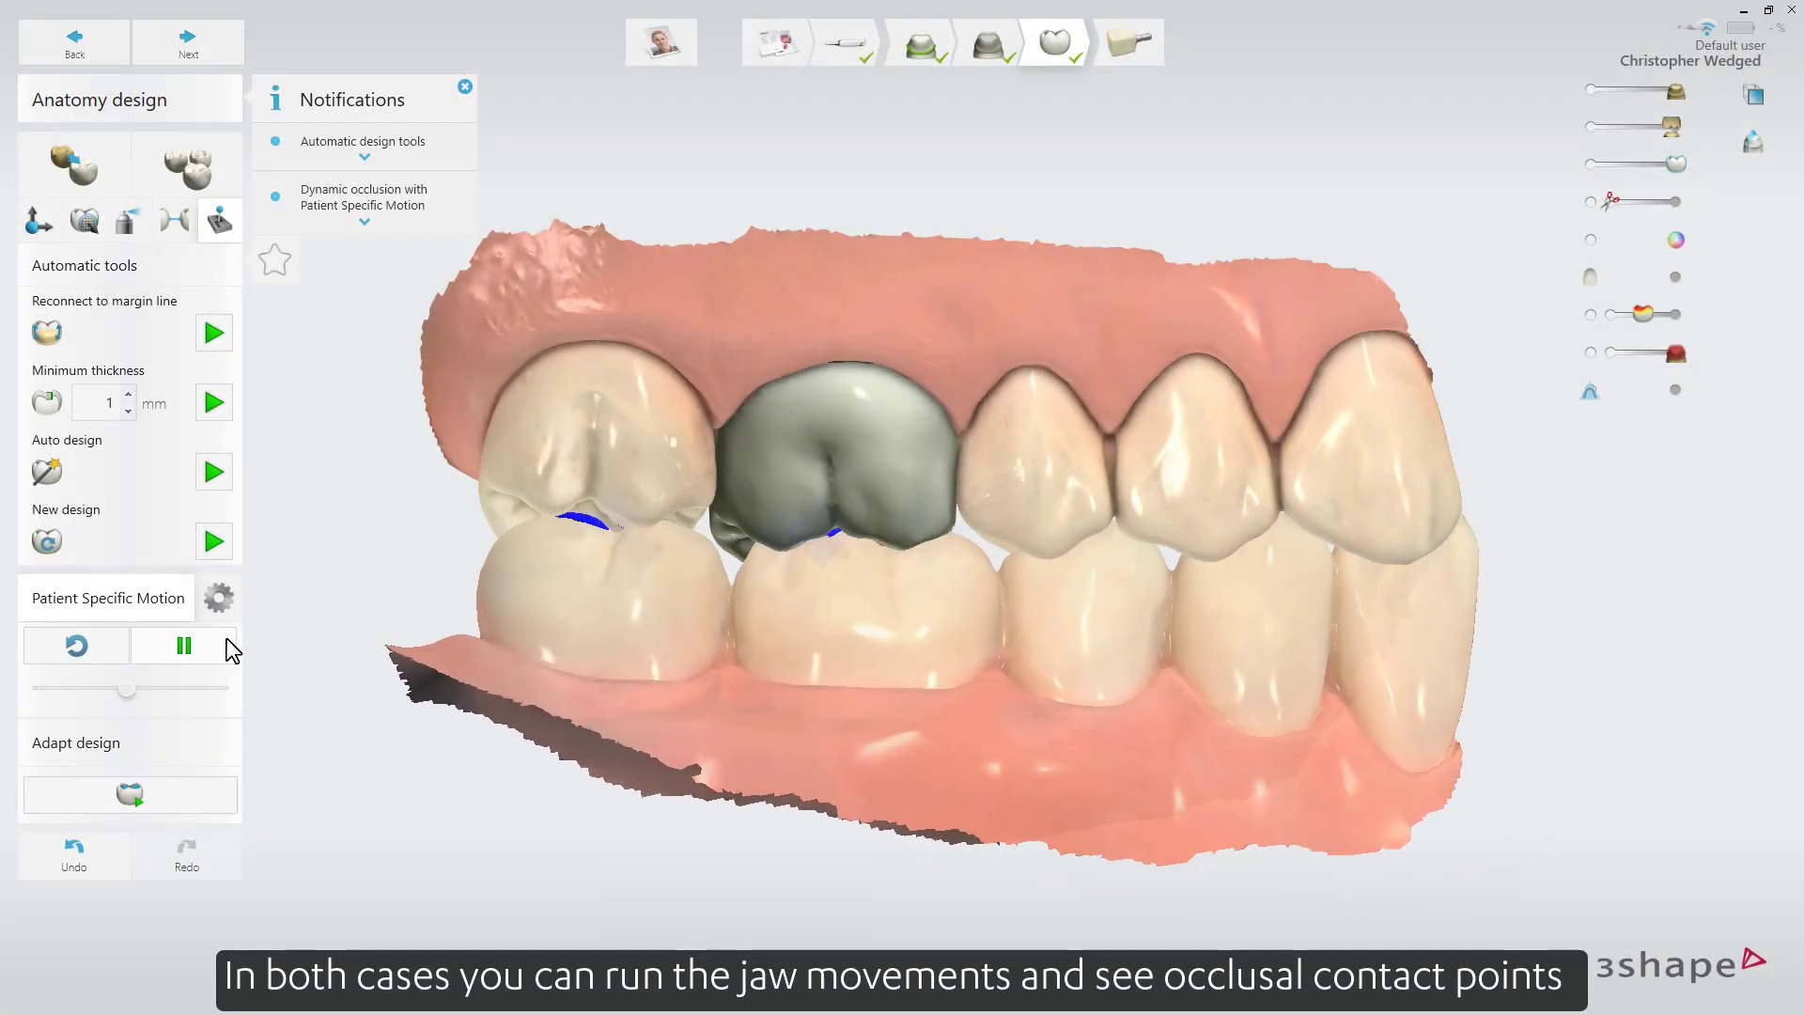
{"action": "right_click_drag", "start_coordinate": [703, 661], "coordinate": [735, 504]}
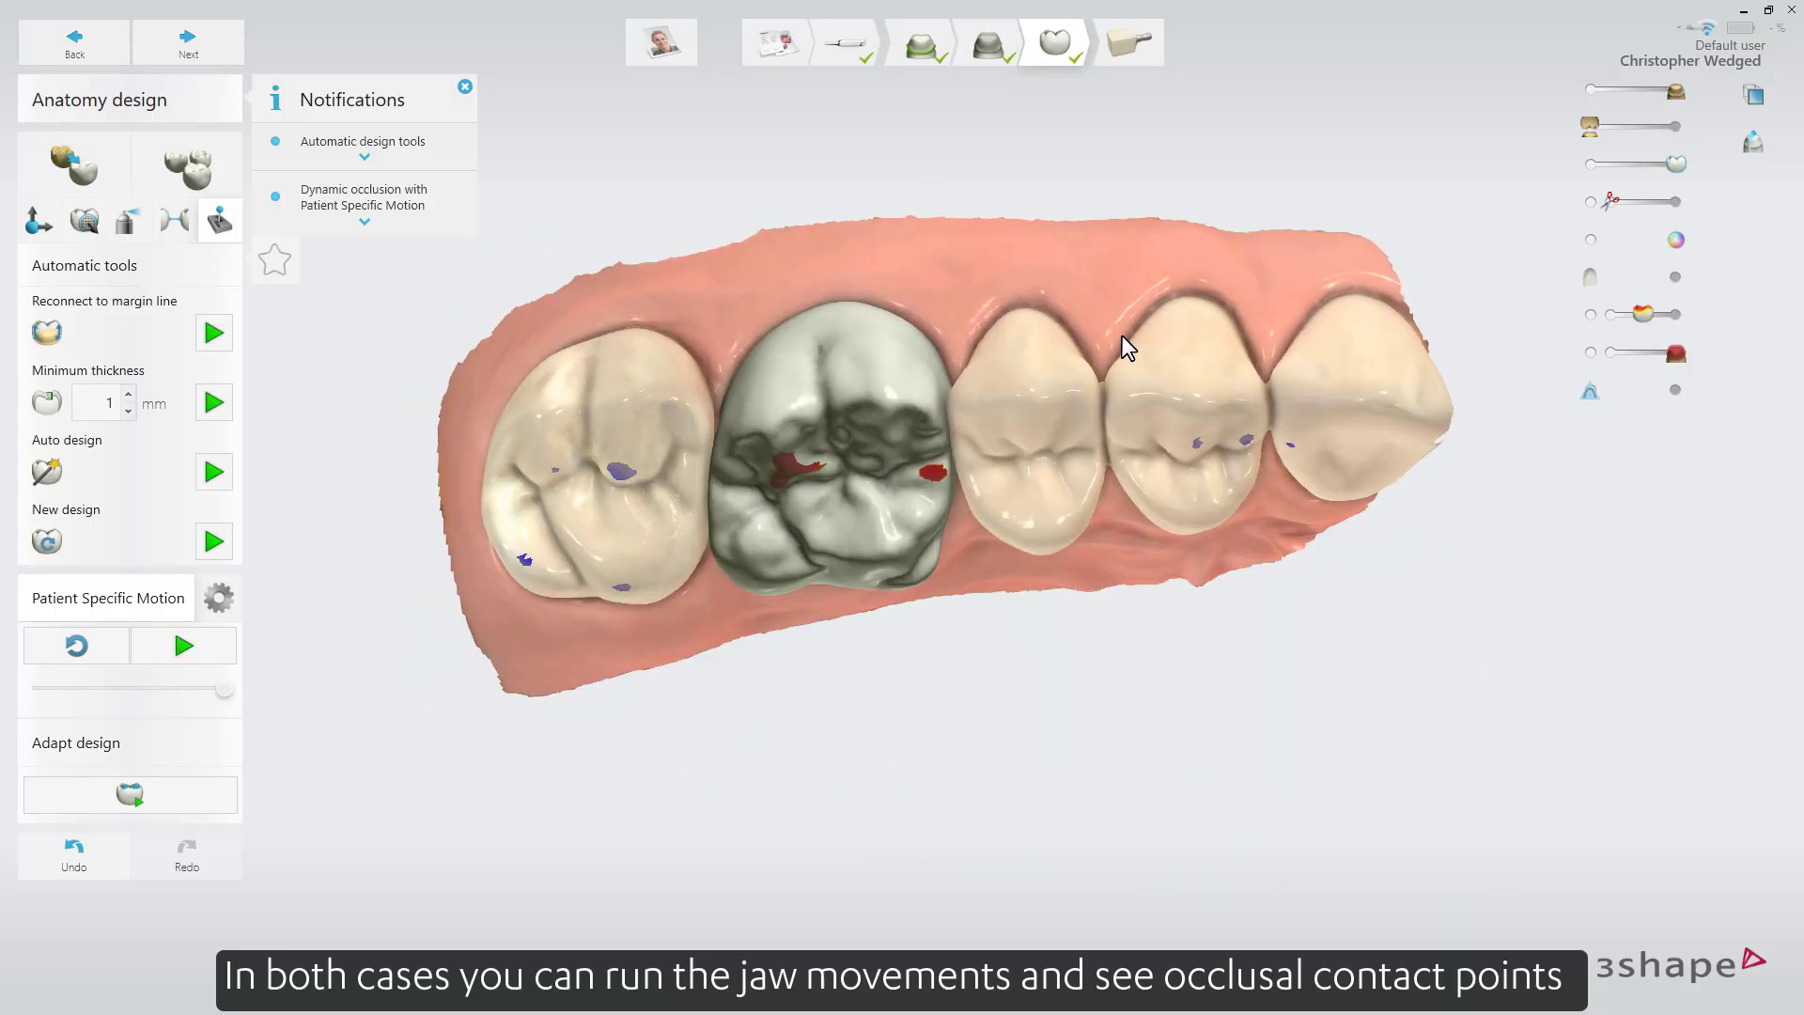
{"action": "right_click_drag", "start_coordinate": [1122, 337], "coordinate": [1133, 298]}
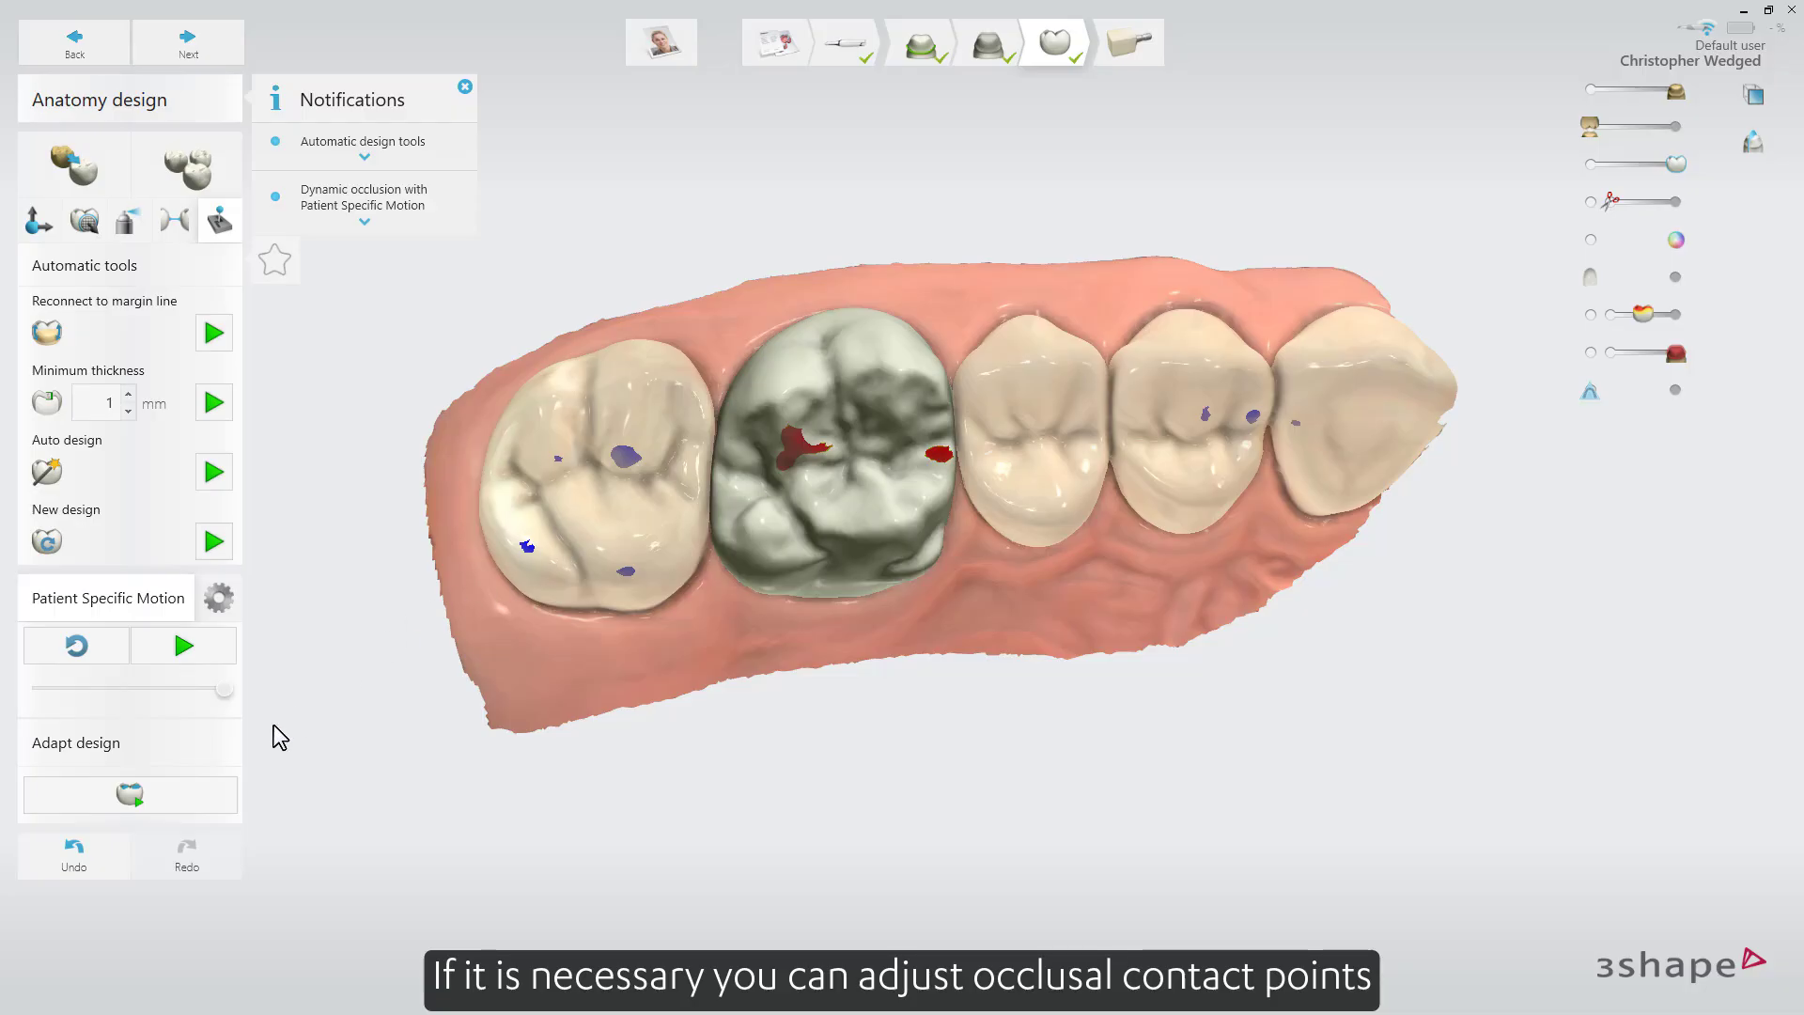
{"action": "left_click", "coordinate": [209, 801]}
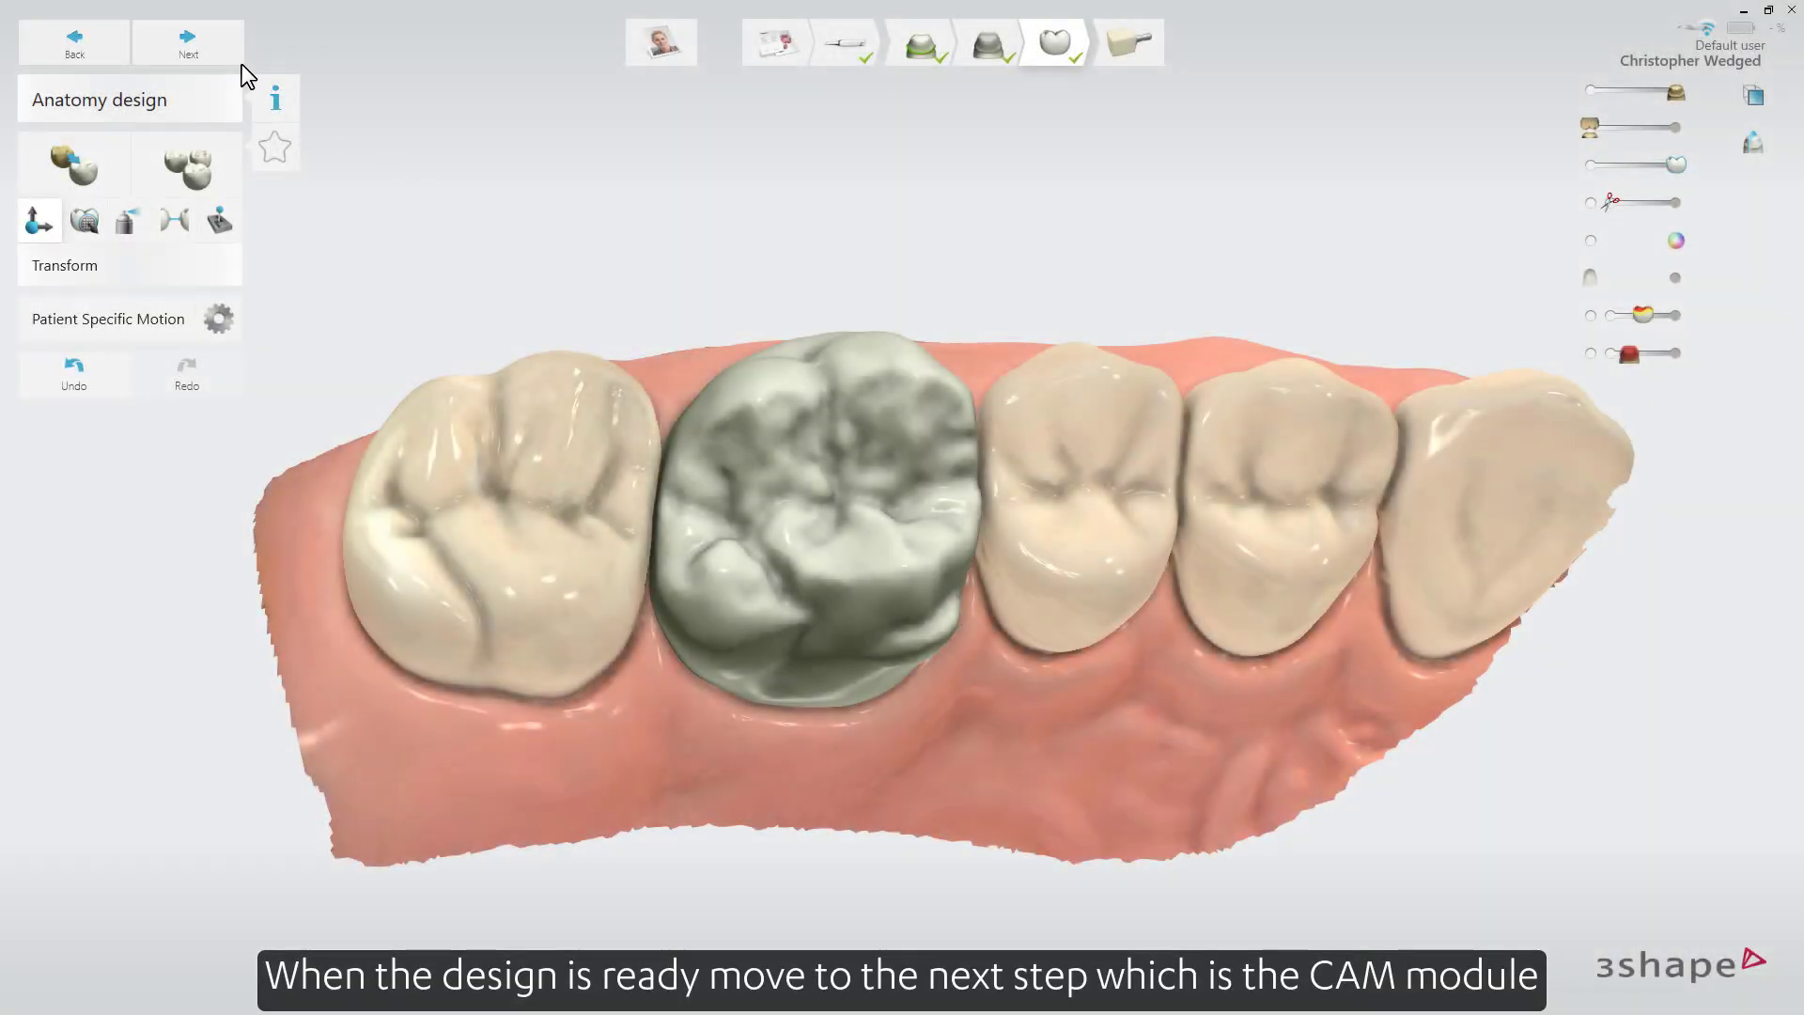
Proceed to the CAM stage and check the material block choice, keeping C14 IPS e.max CAD.
{"action": "left_click", "coordinate": [189, 43]}
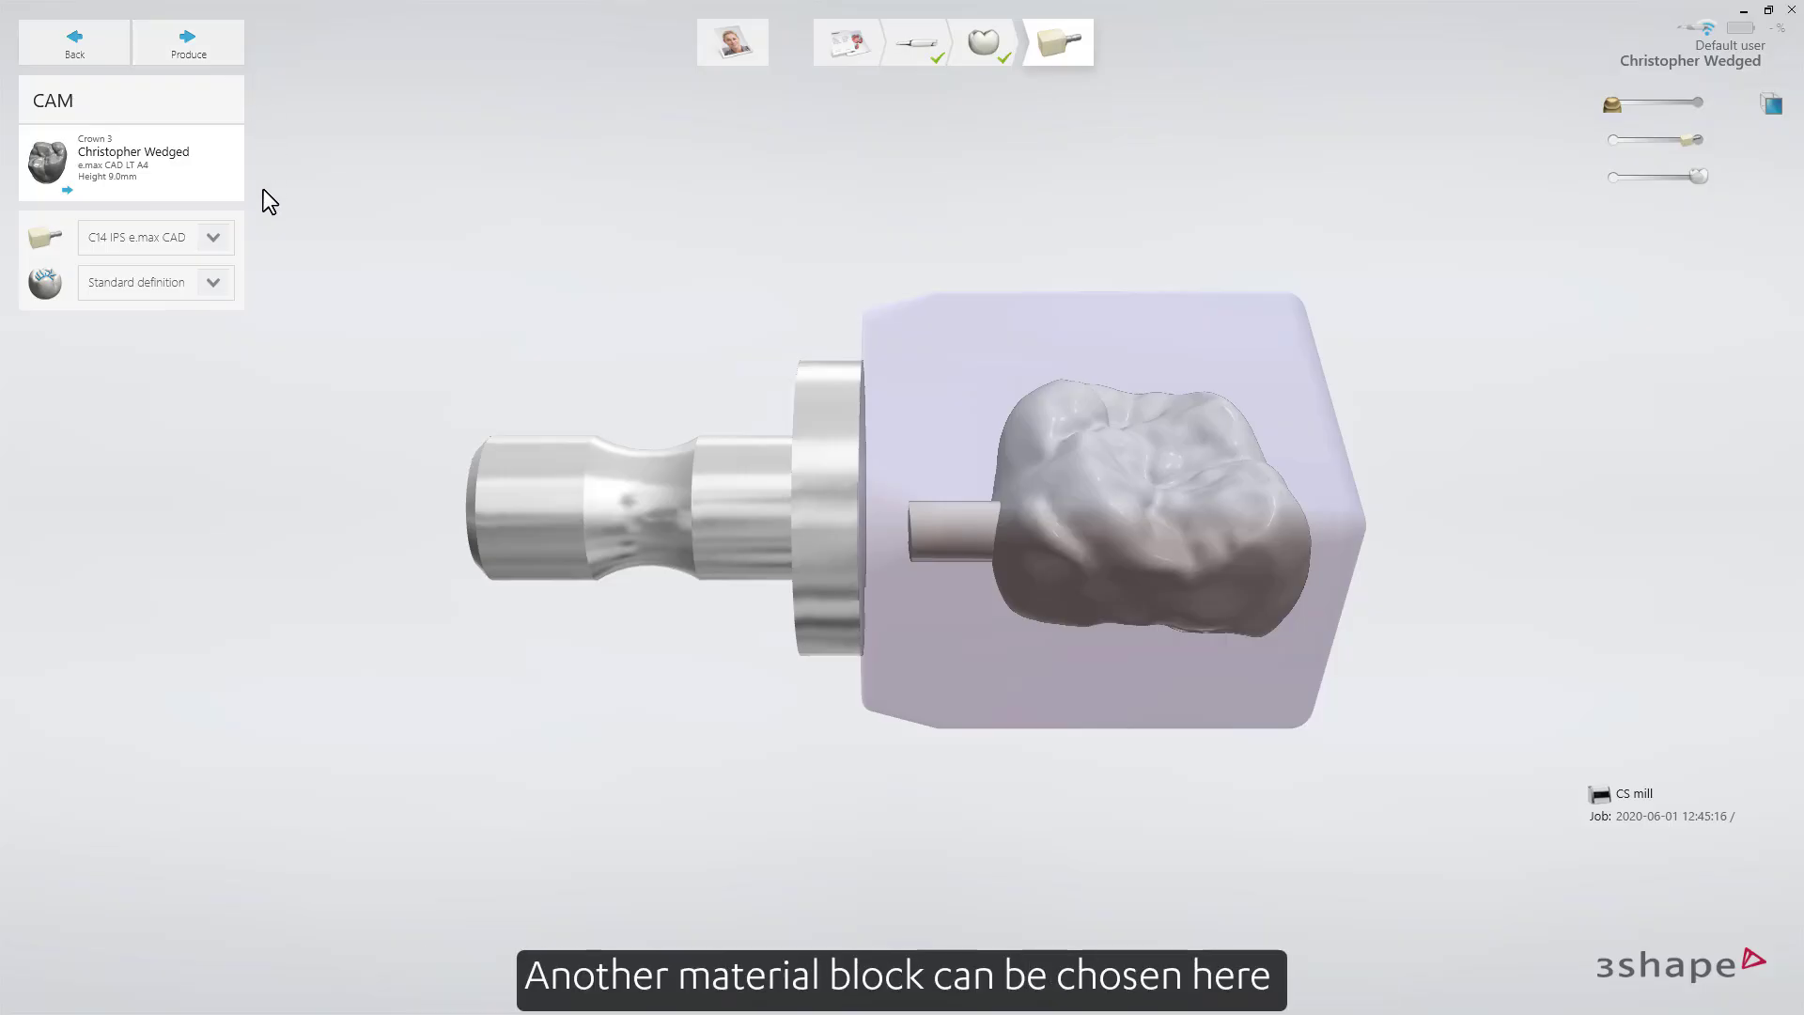
{"action": "left_click", "coordinate": [222, 237]}
{"action": "left_click", "coordinate": [222, 237]}
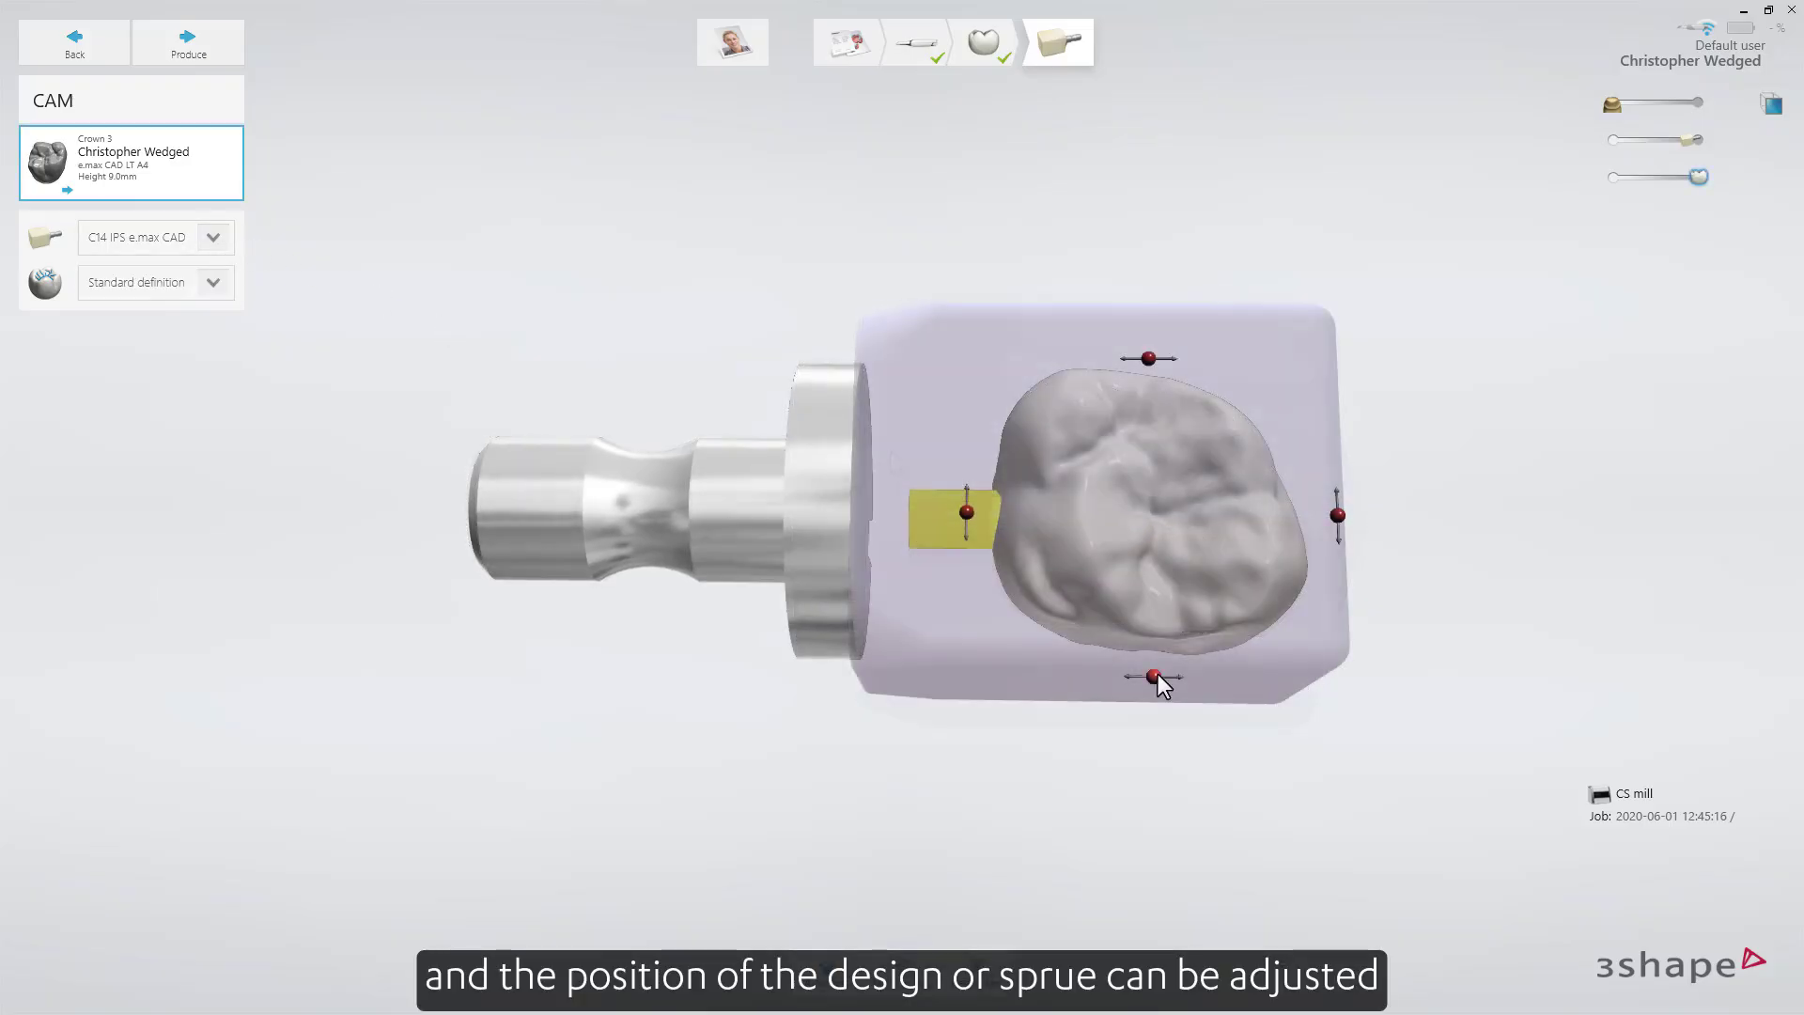
Check the crown's orientation inside the block from the occlusal side and adjust the sprue placement.
{"action": "left_click_drag", "start_coordinate": [1161, 675], "coordinate": [1163, 676]}
{"action": "left_click_drag", "start_coordinate": [1140, 575], "coordinate": [1141, 594]}
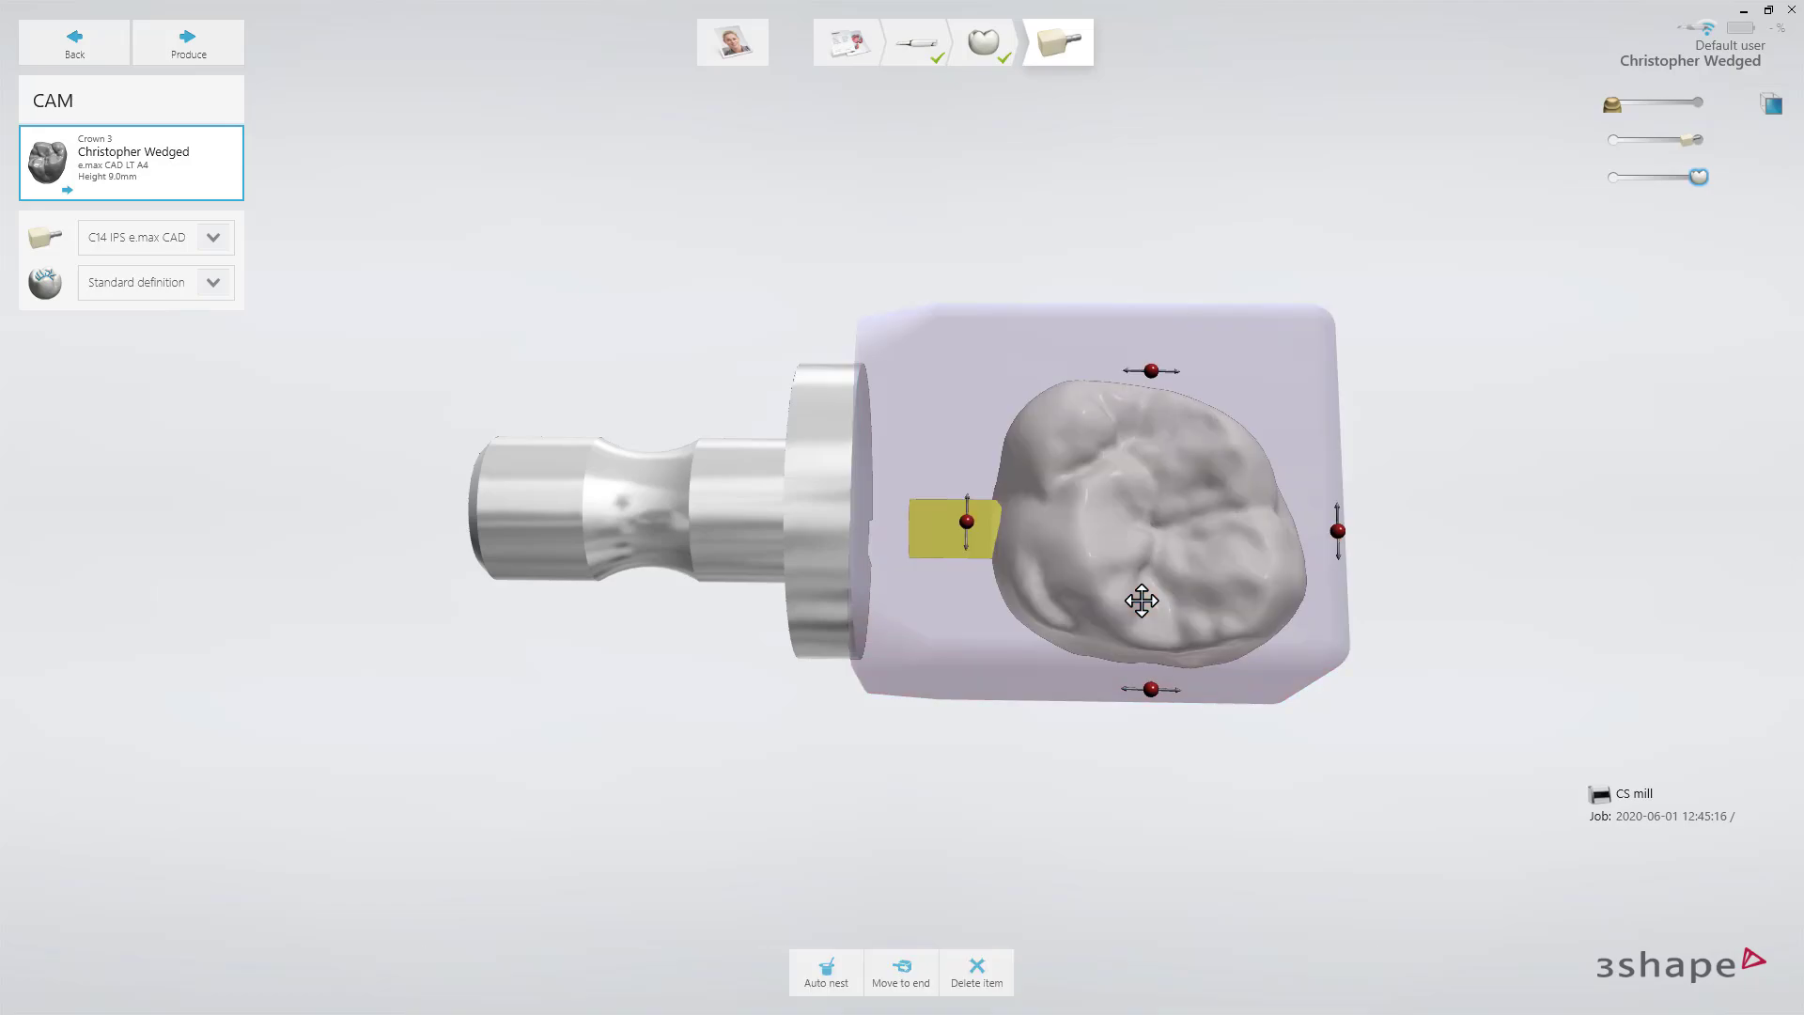
{"action": "left_click_drag", "start_coordinate": [951, 533], "coordinate": [951, 535]}
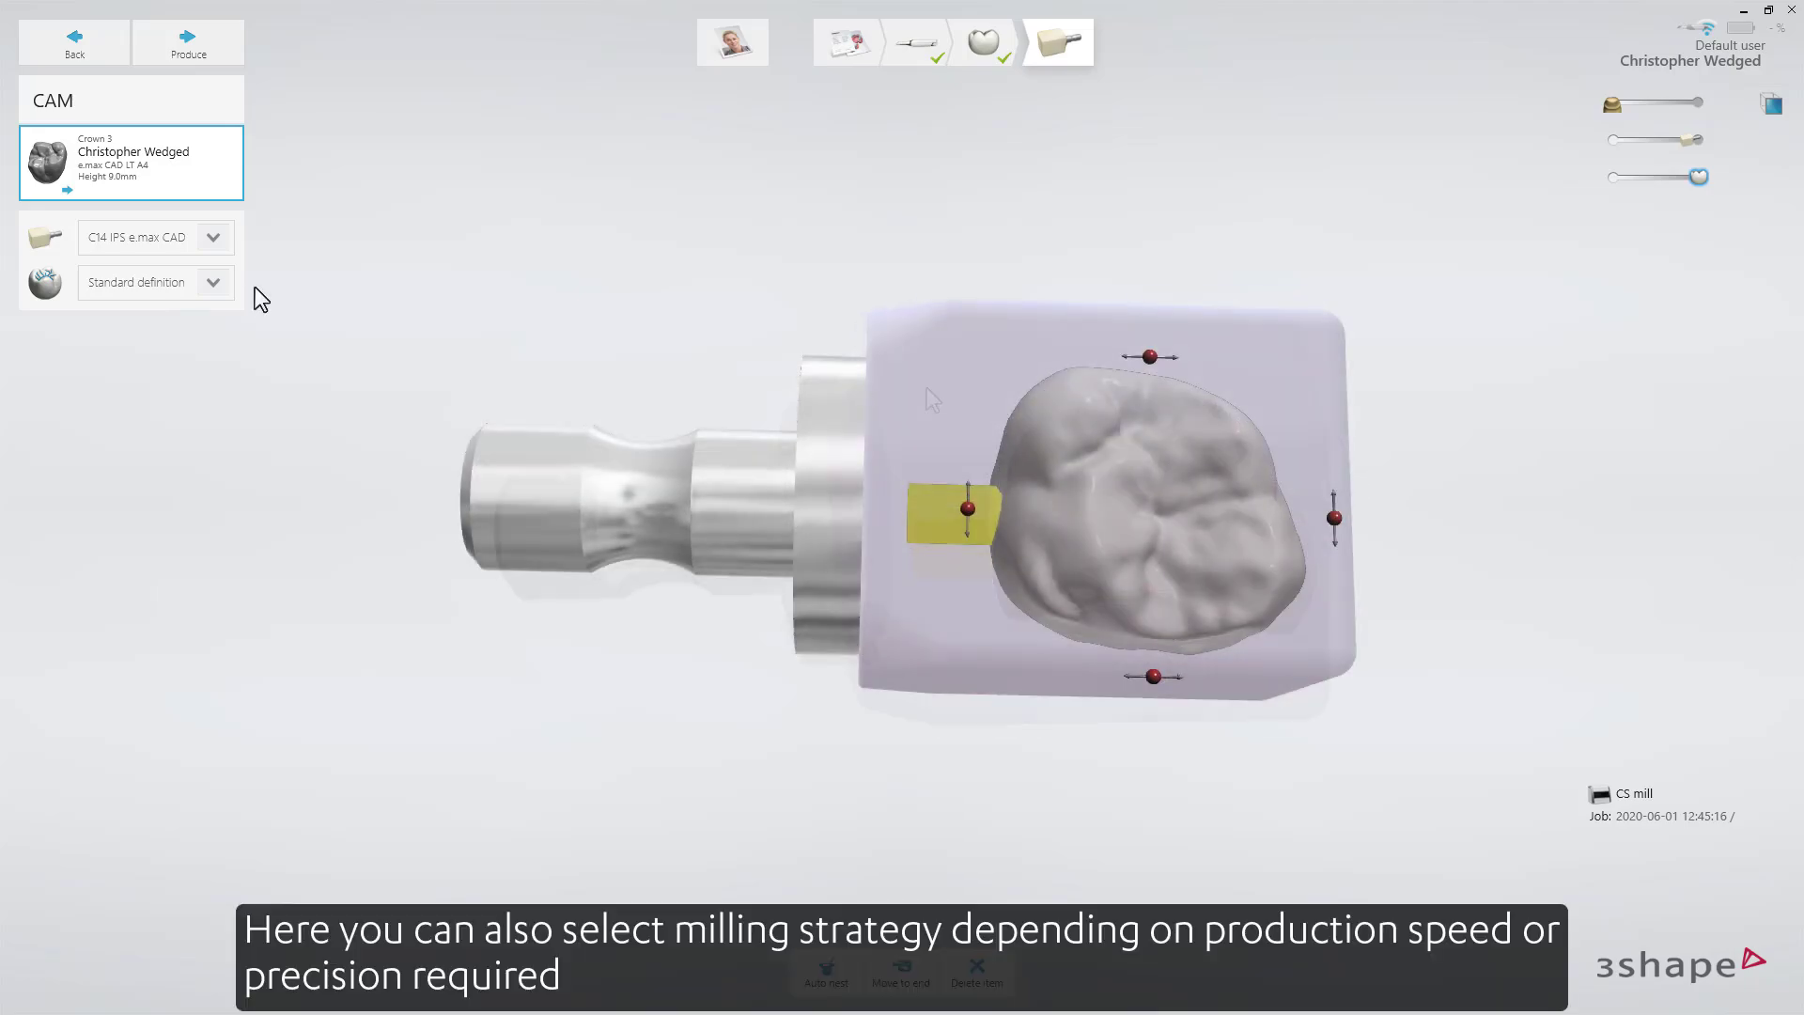
Review the milling strategy options, keeping Standard definition, and start production of the tooth 3 crown.
{"action": "left_click", "coordinate": [227, 280]}
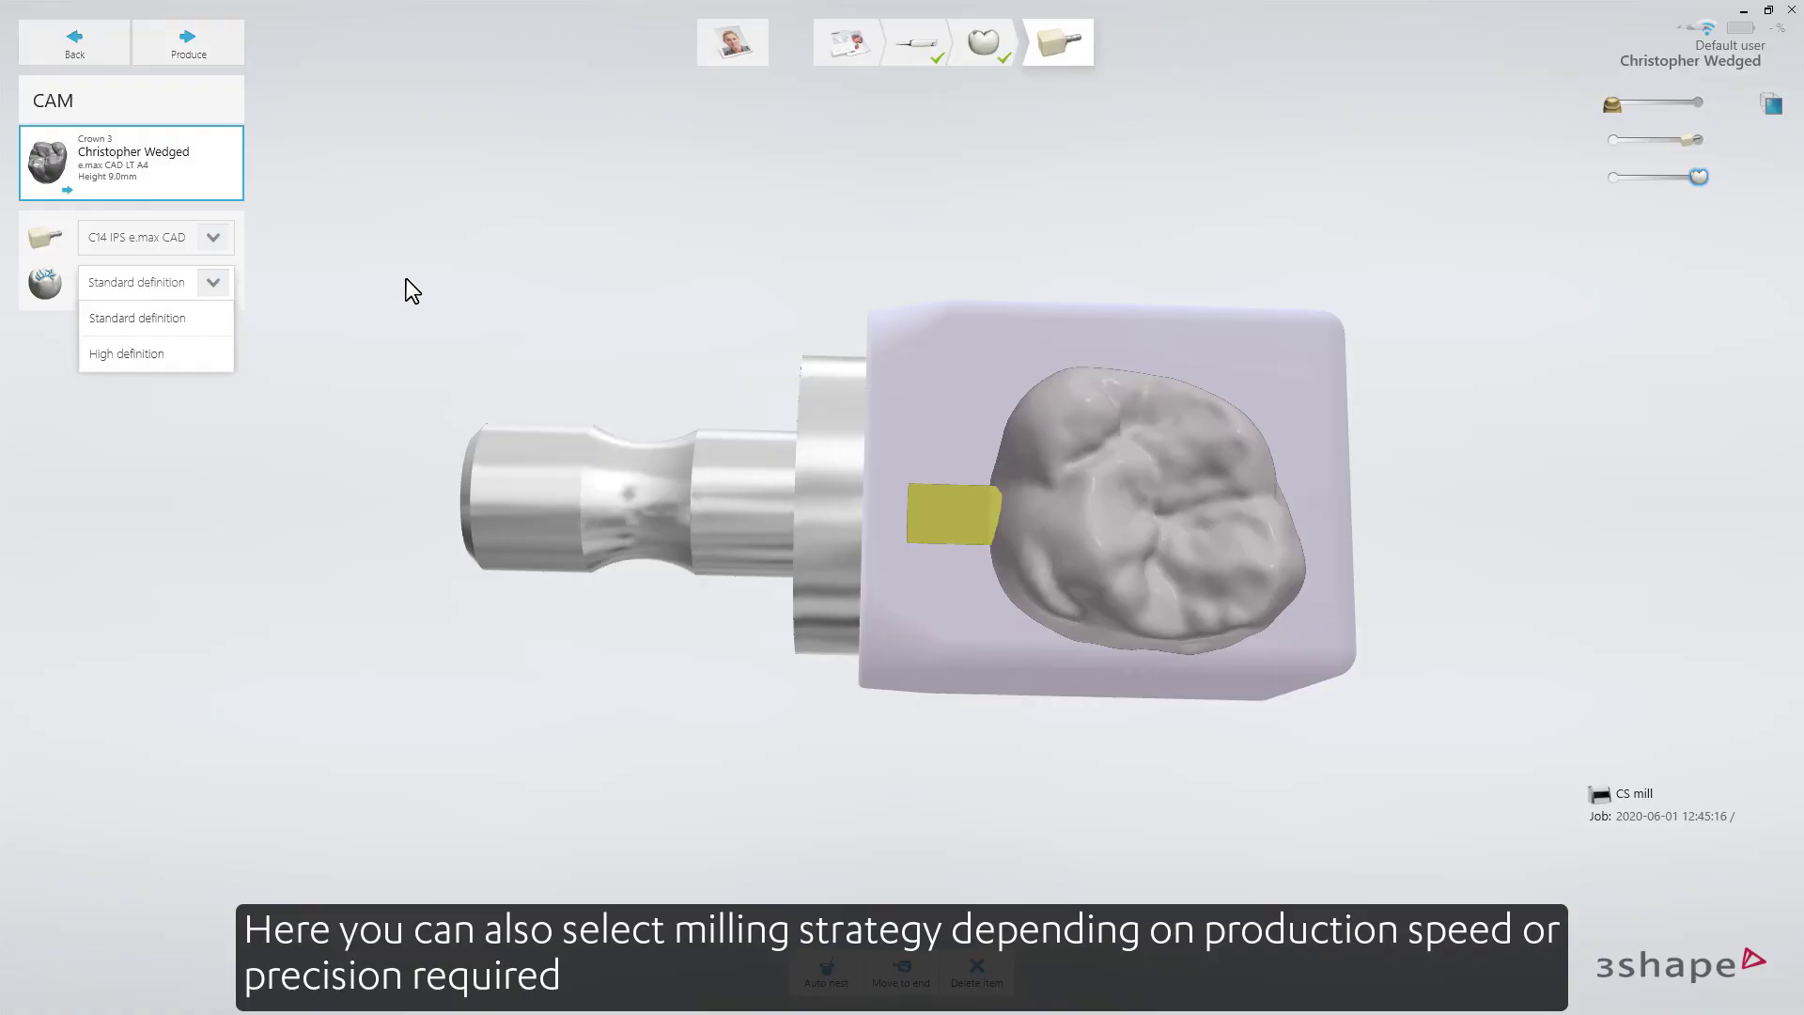
{"action": "left_click", "coordinate": [227, 49]}
{"action": "left_click", "coordinate": [227, 49]}
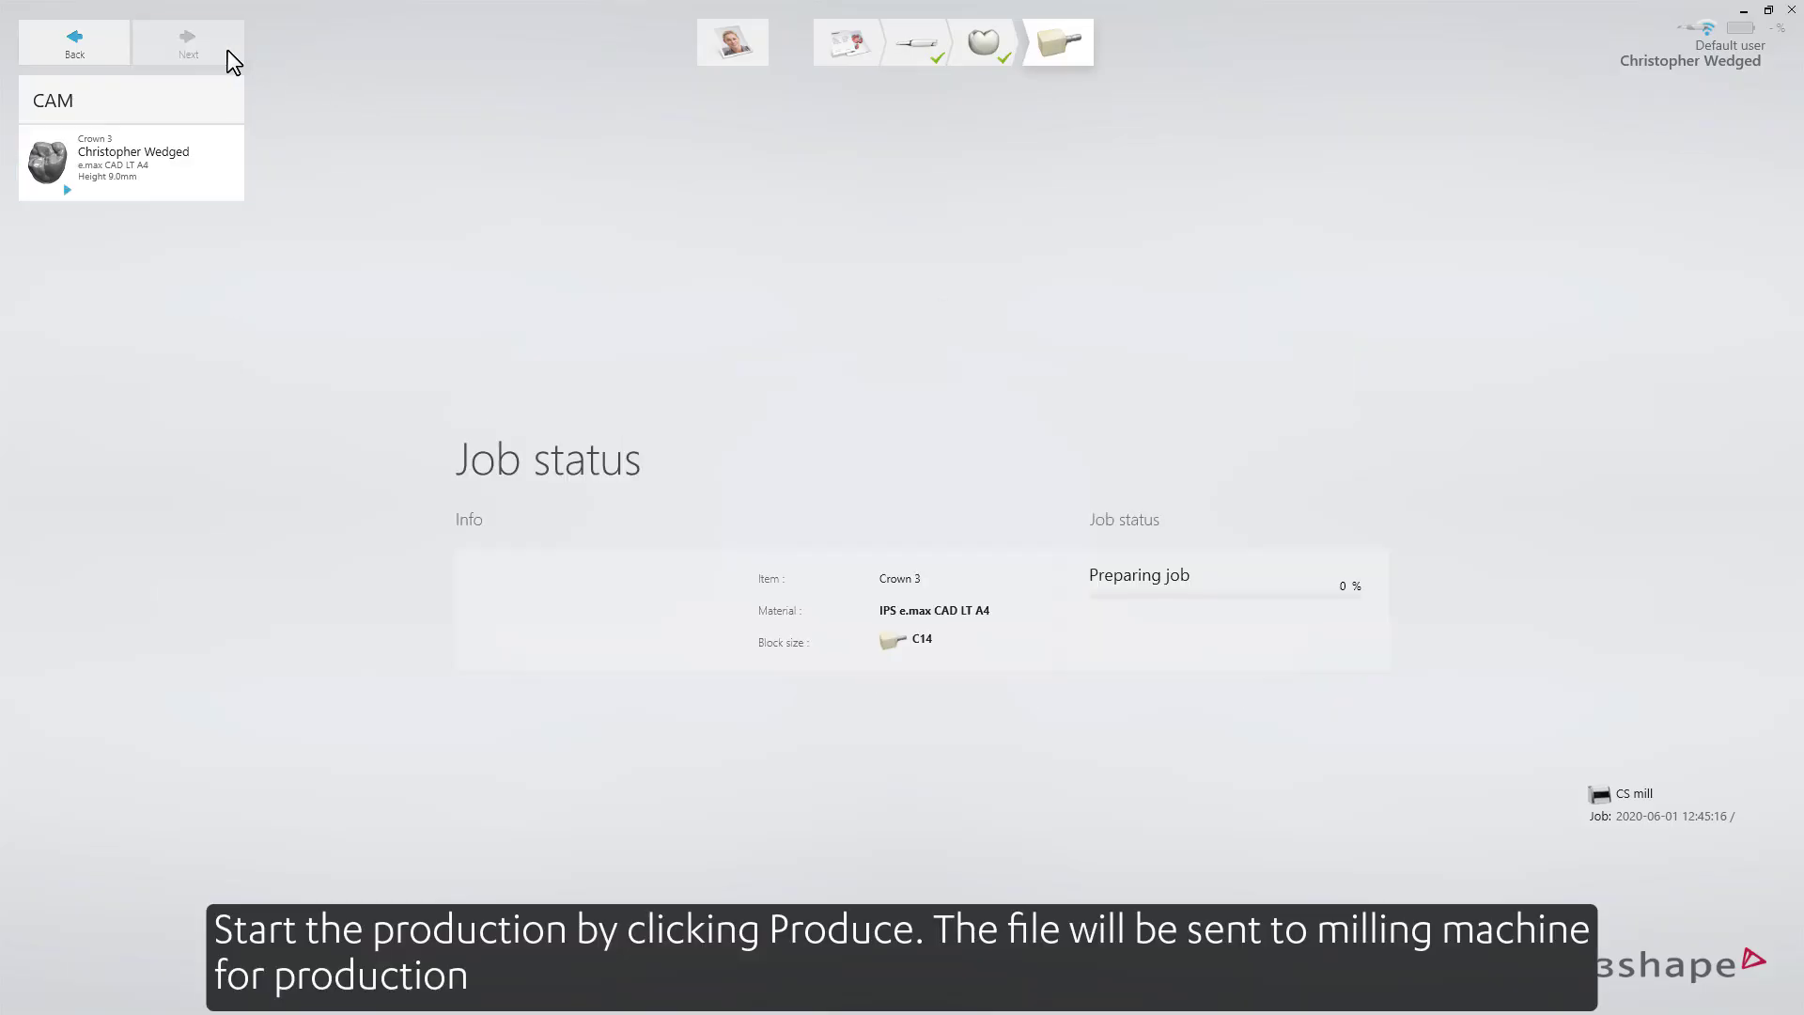